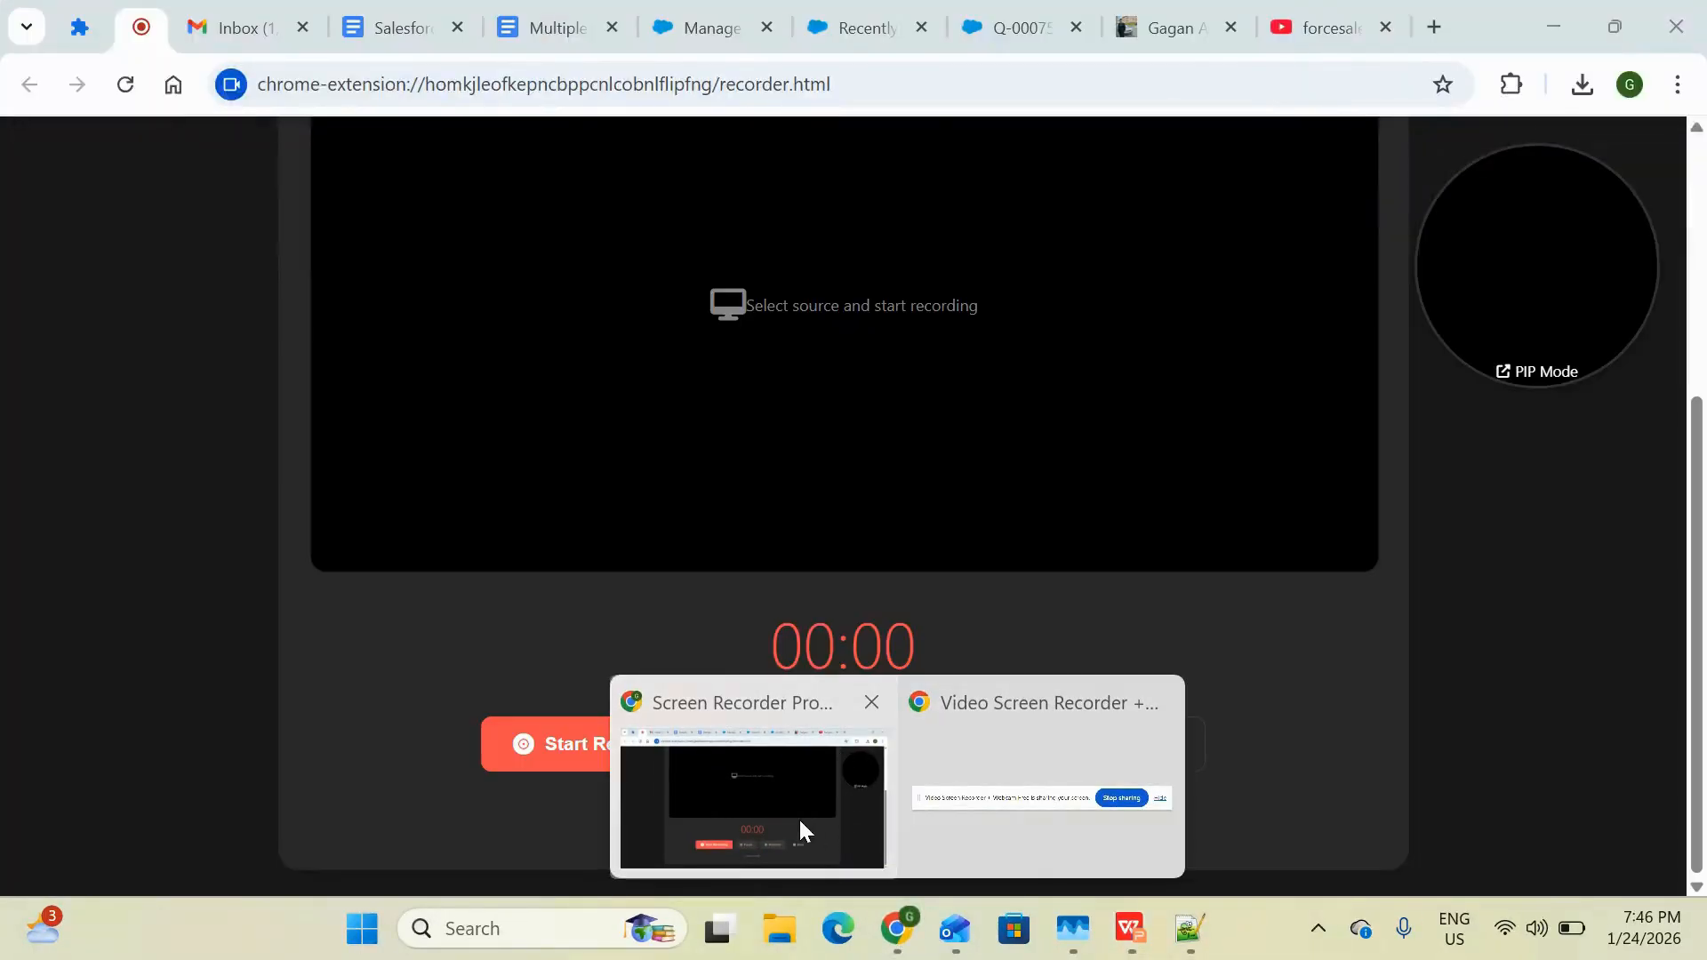
Return to the Setup tab and open Company Information by searching Quick Find for "compan"
click(798, 818)
click(824, 40)
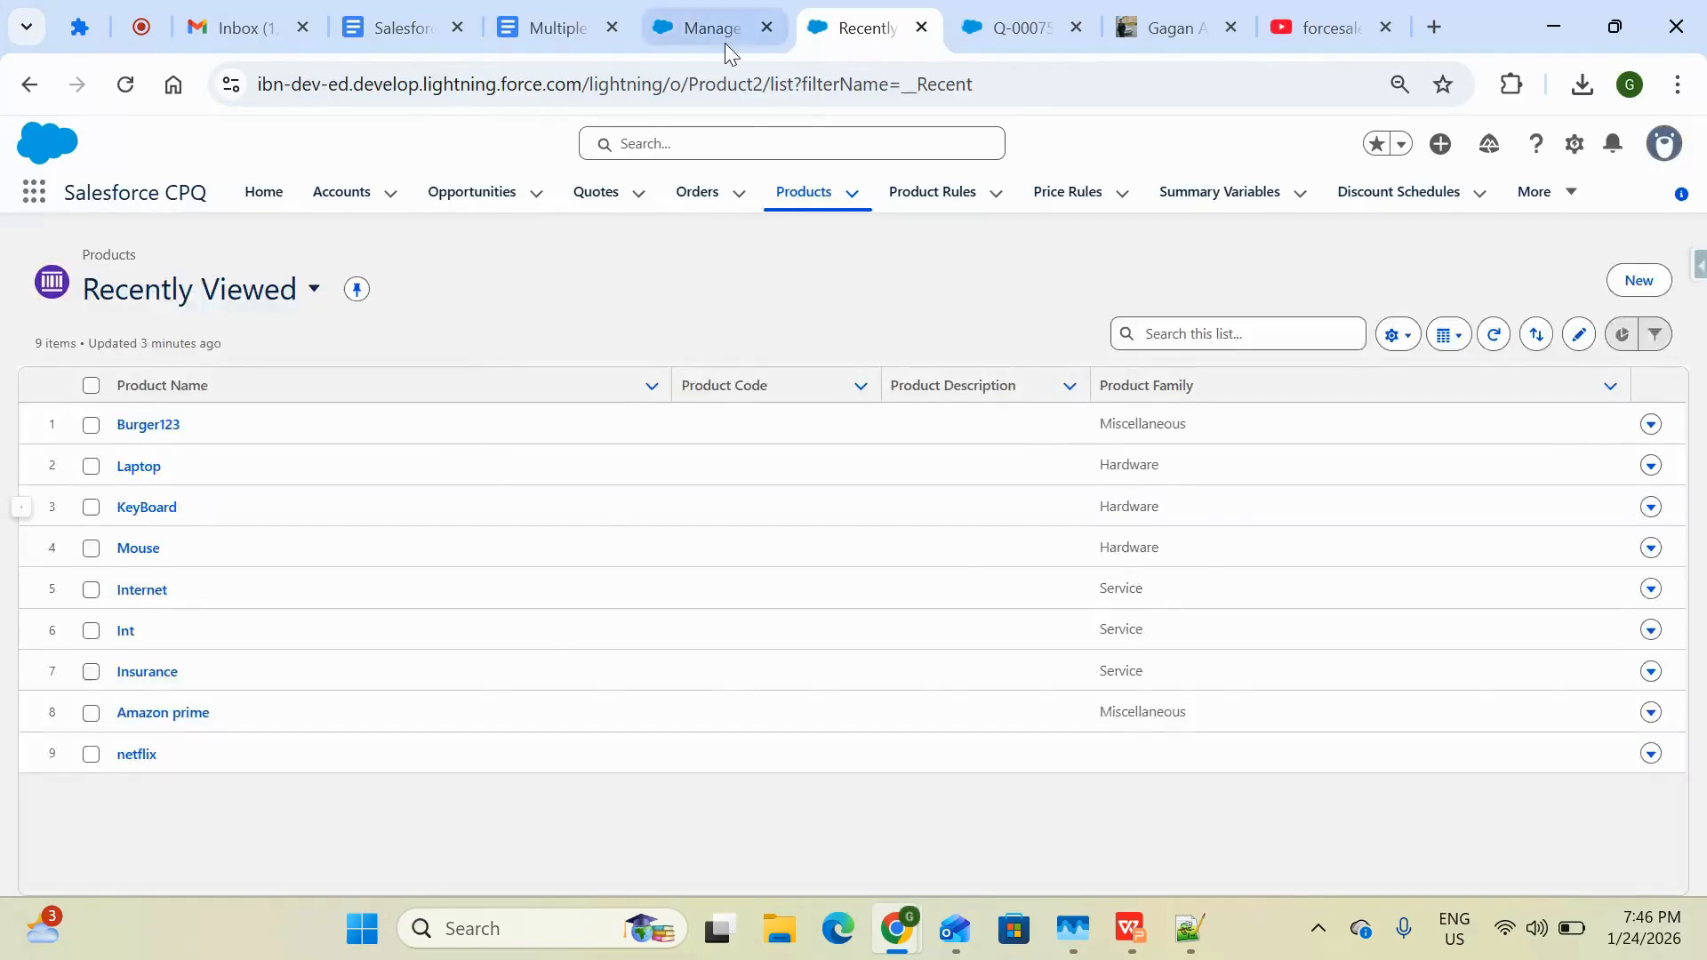
click(719, 42)
click(194, 265)
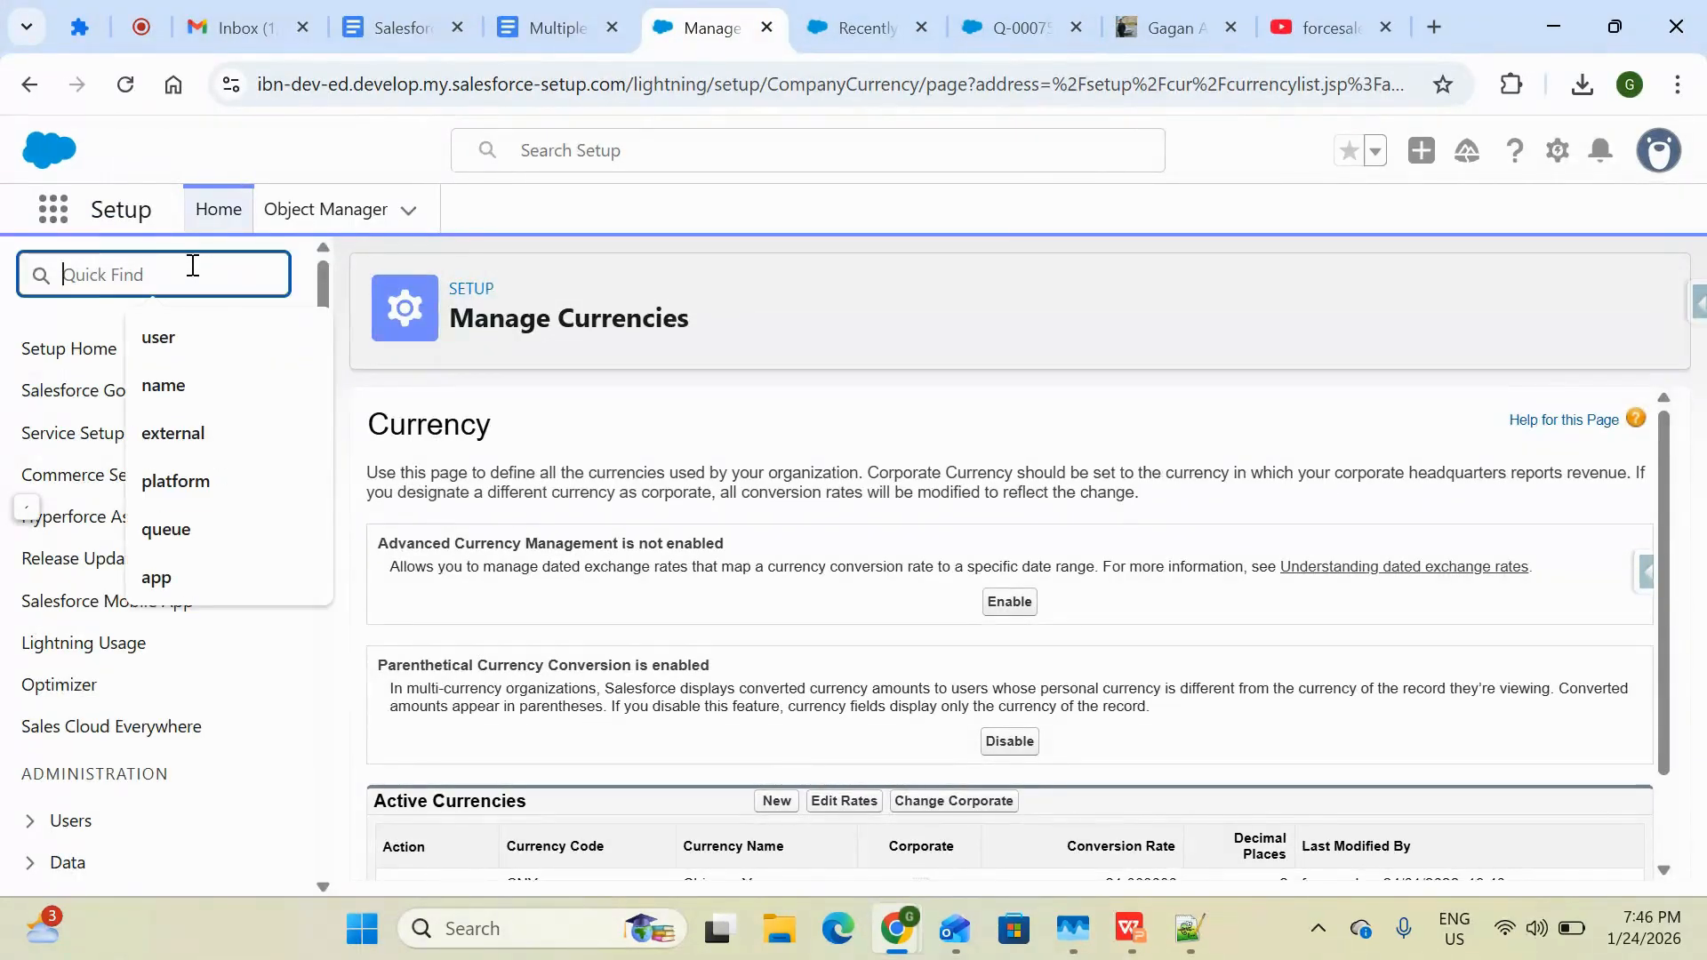
text(compan)
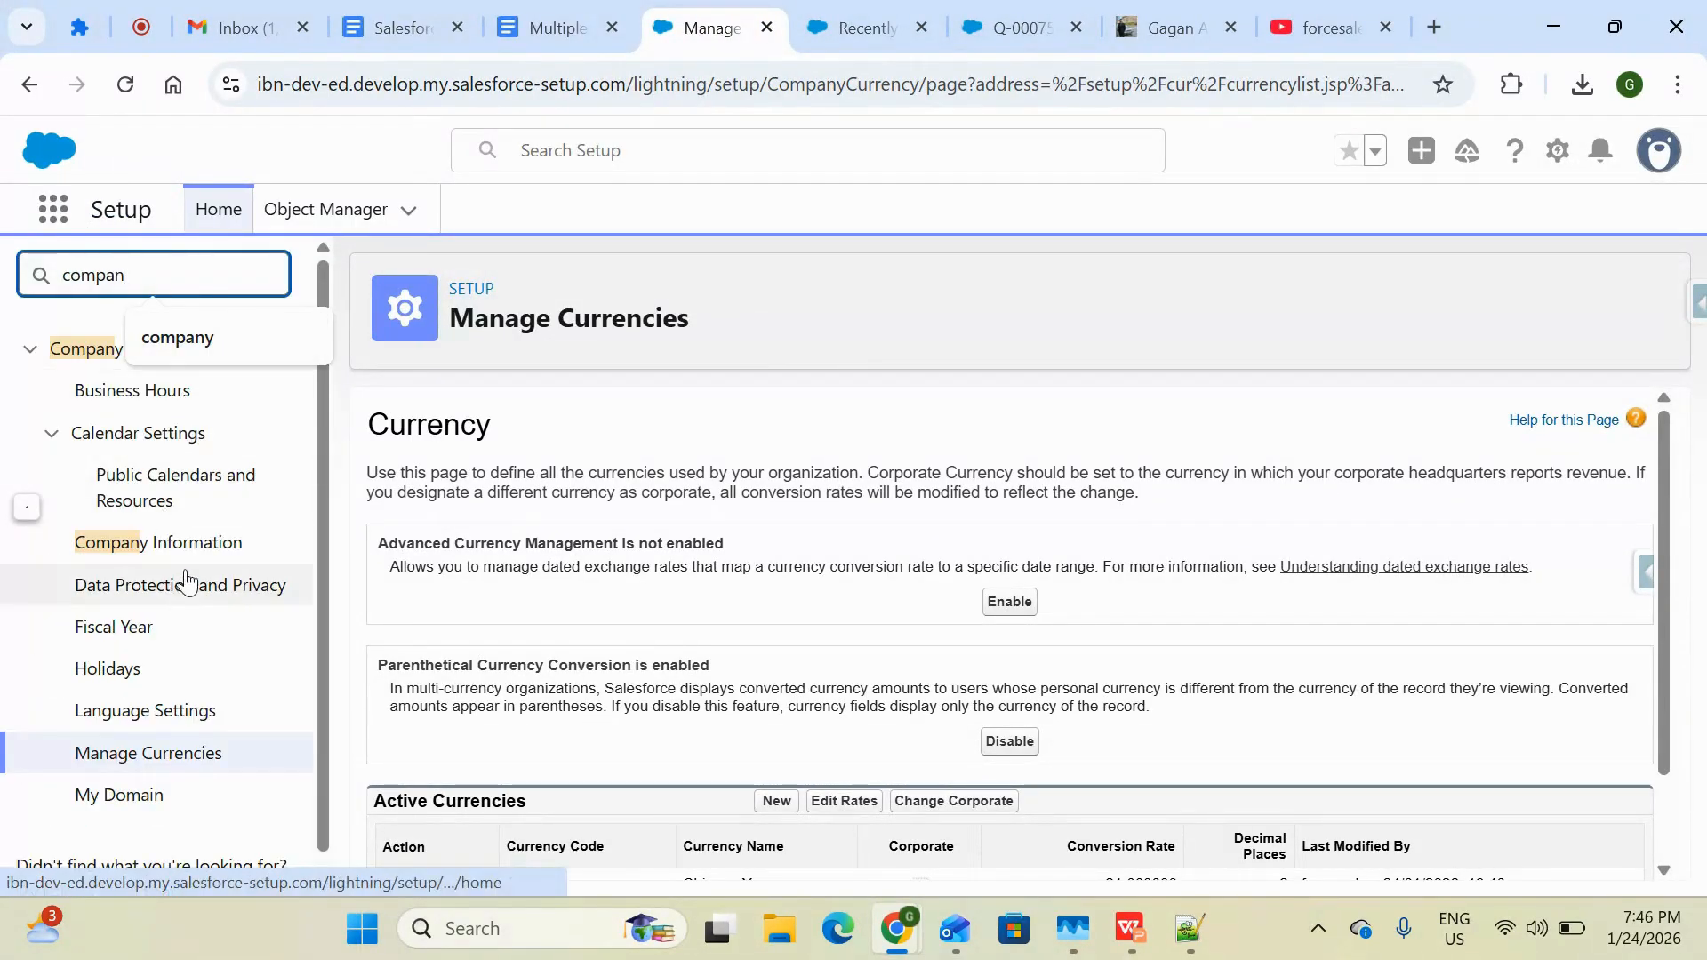
click(160, 546)
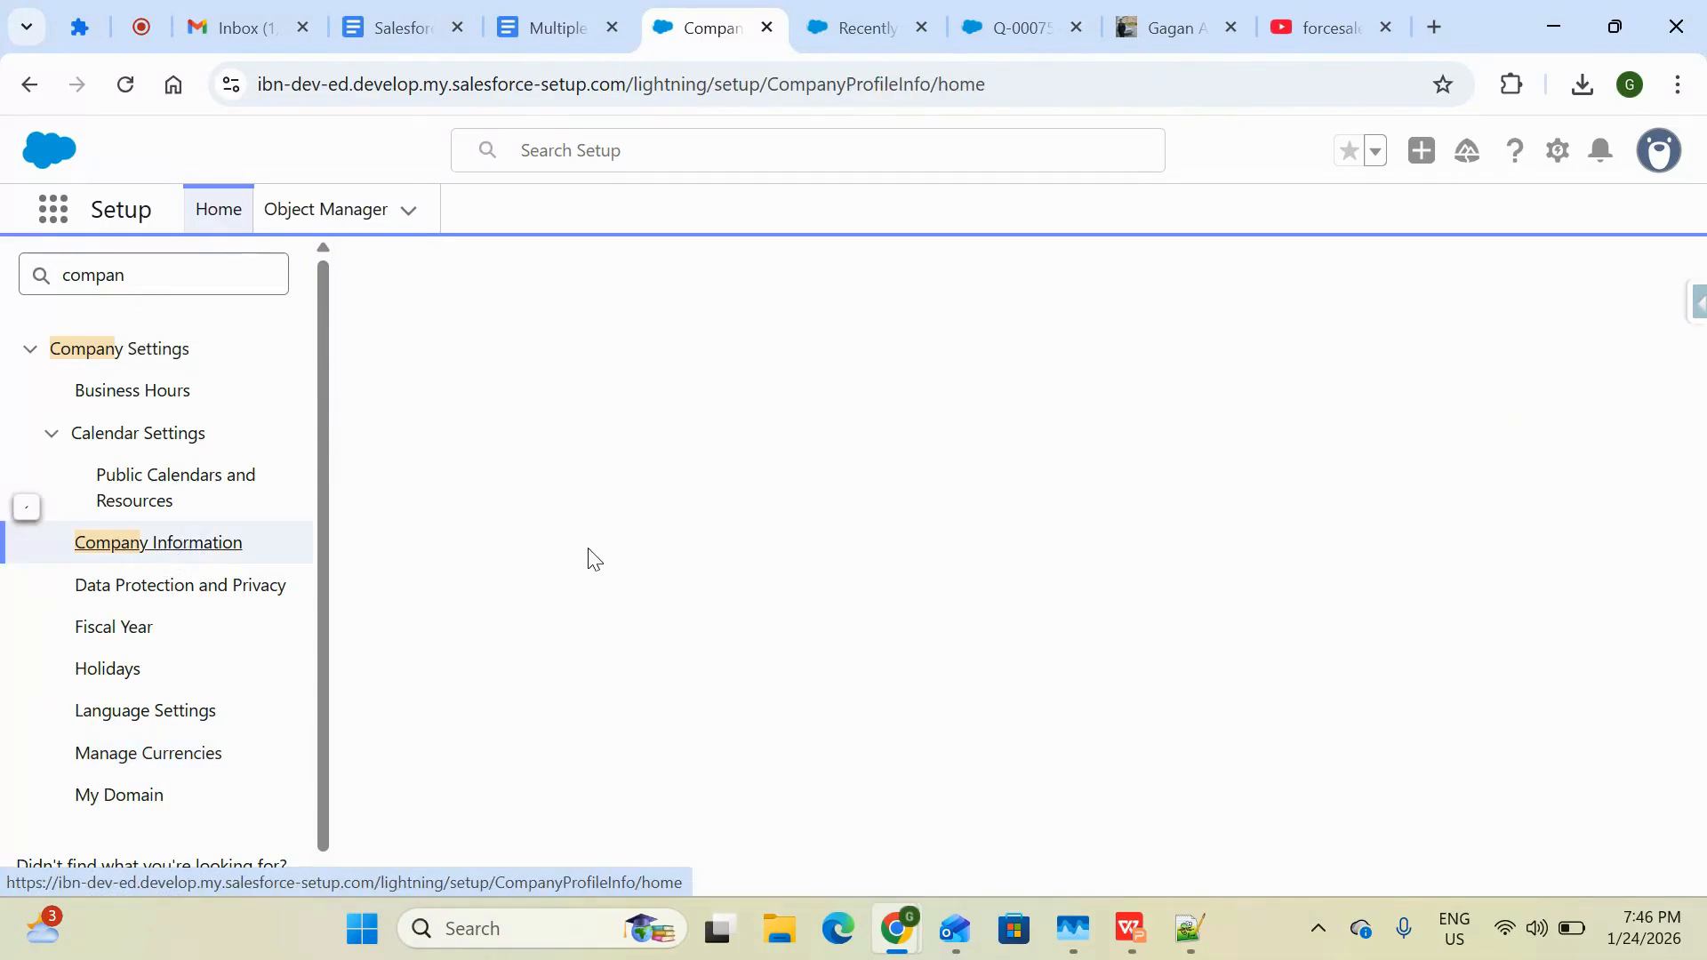
Review the organization detail, highlighting the Activate Multiple Currencies setting
scroll(727, 649, down, 1)
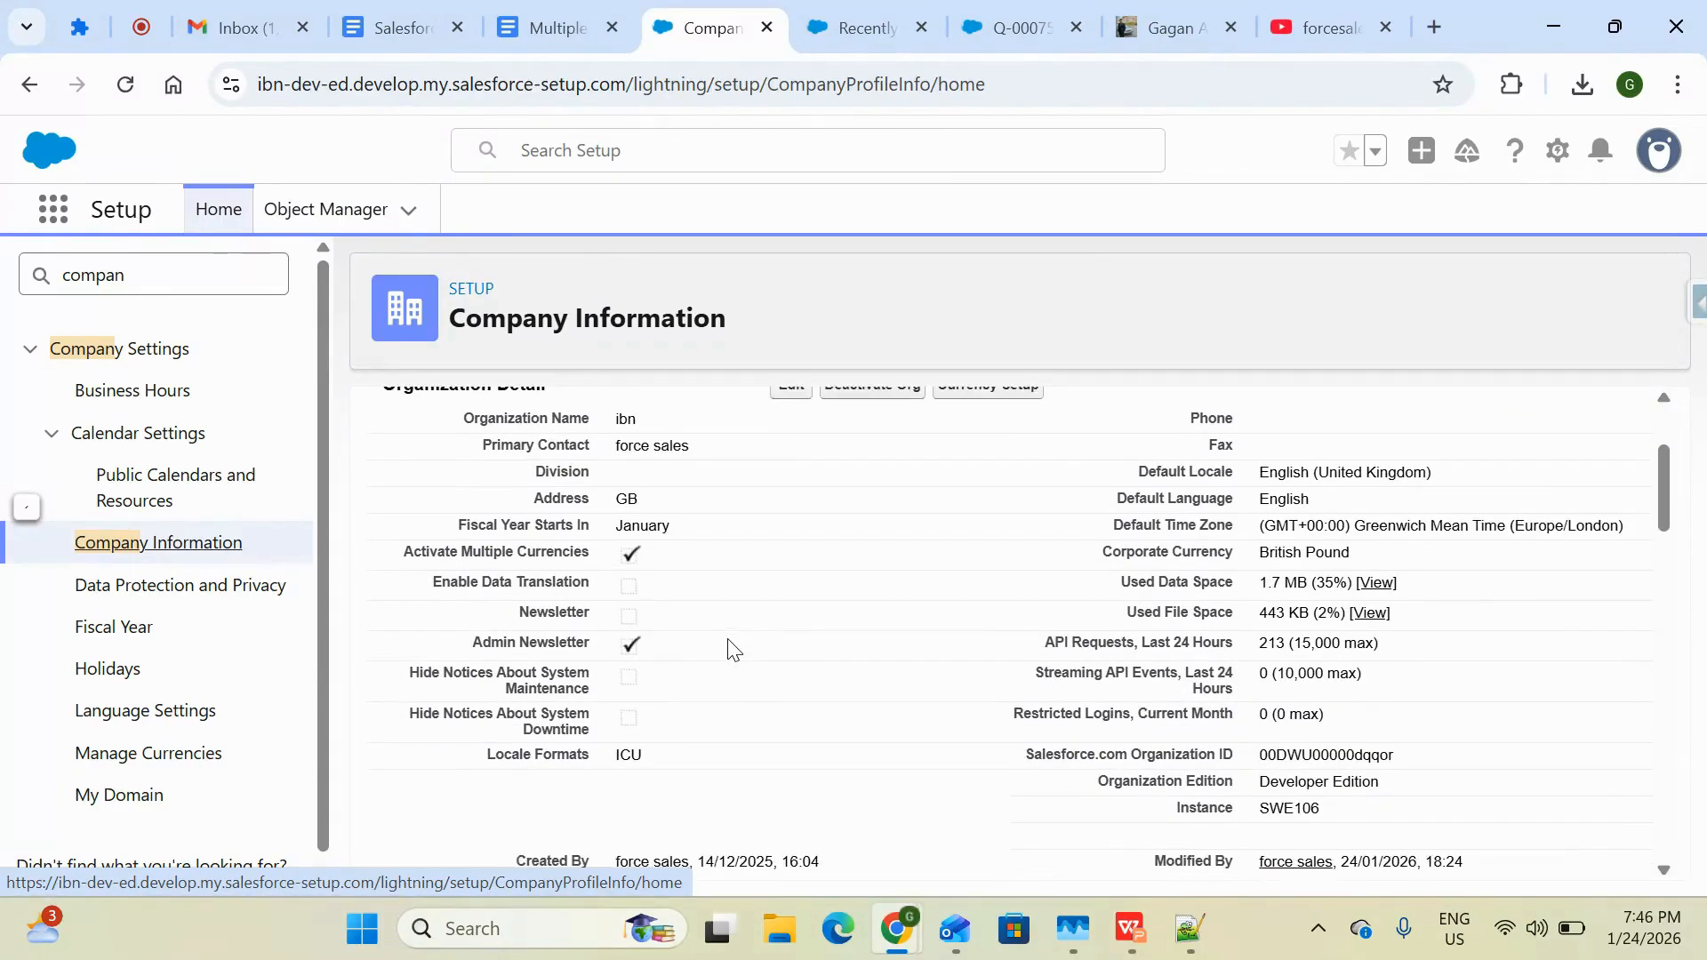
scroll(619, 749, down, 2)
scroll(620, 749, up, 4)
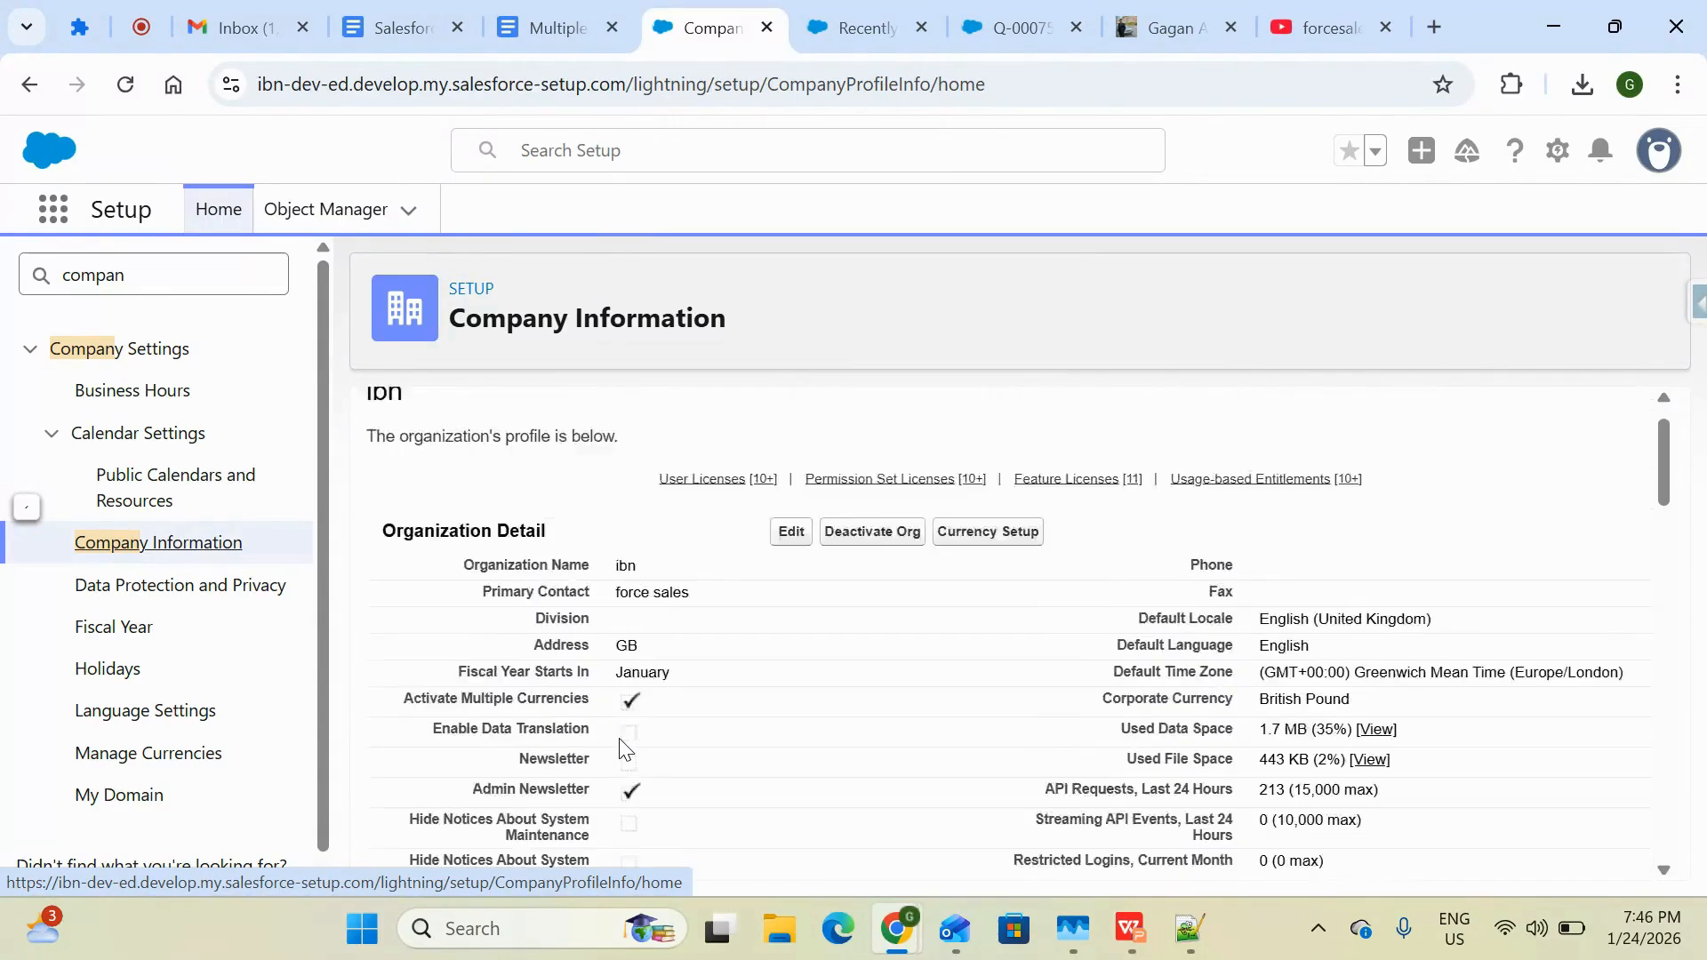
scroll(613, 737, down, 3)
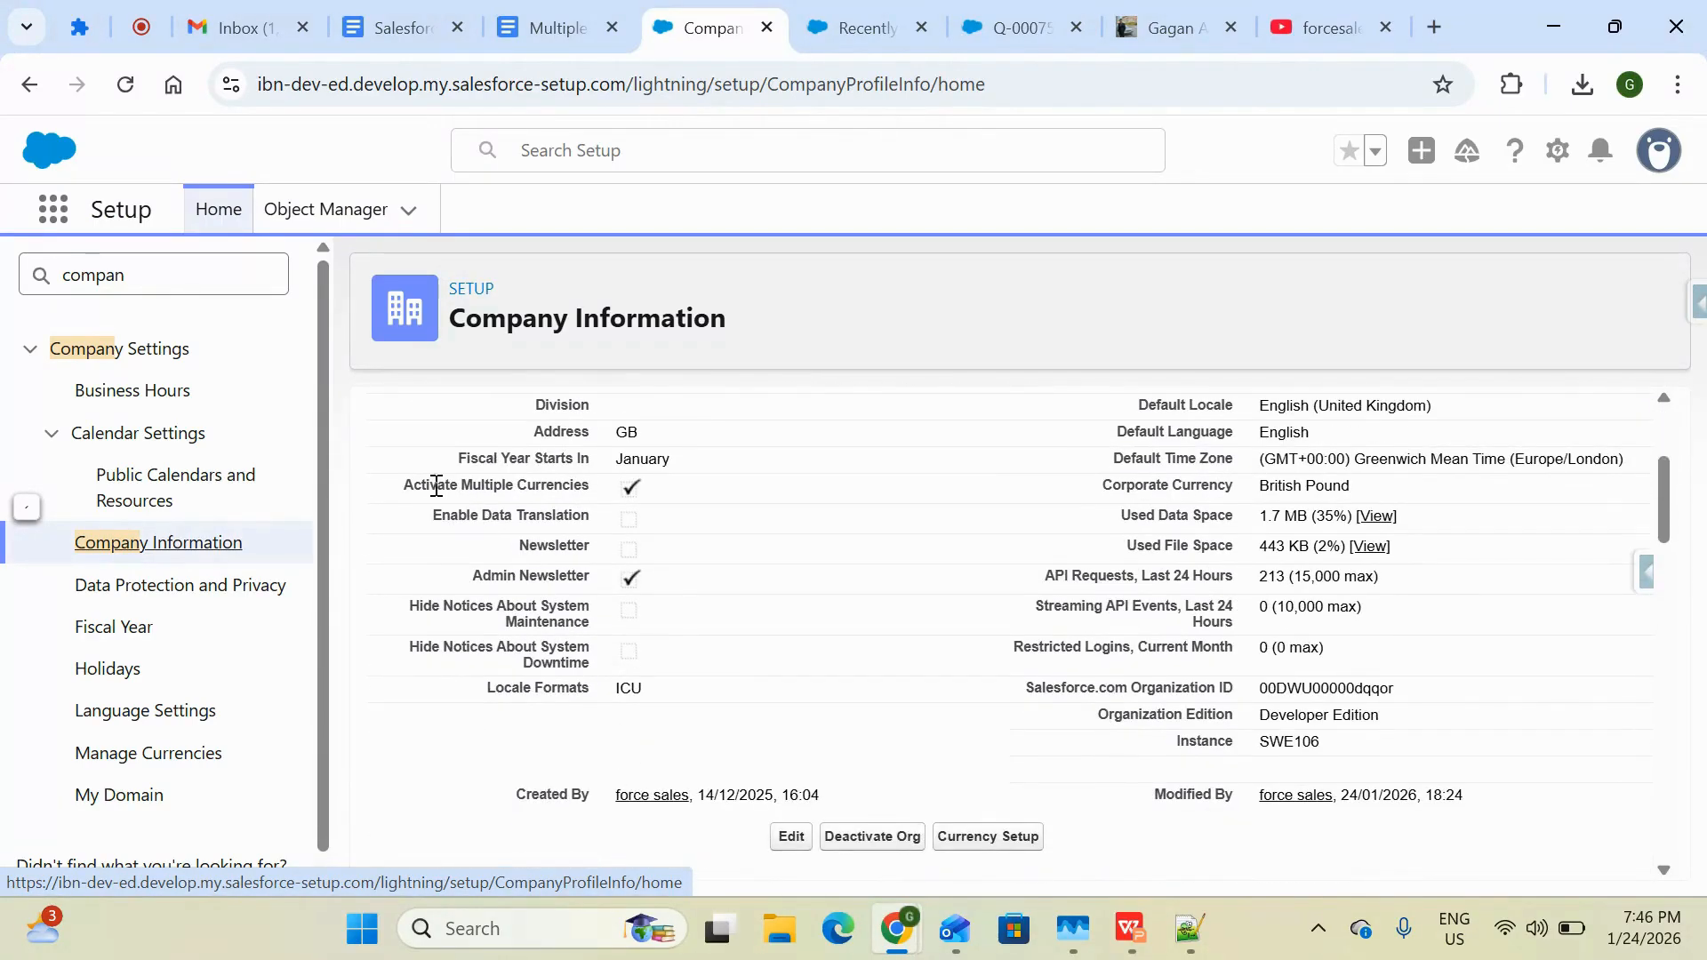
drag(399, 488, 590, 488)
scroll(626, 496, up, 3)
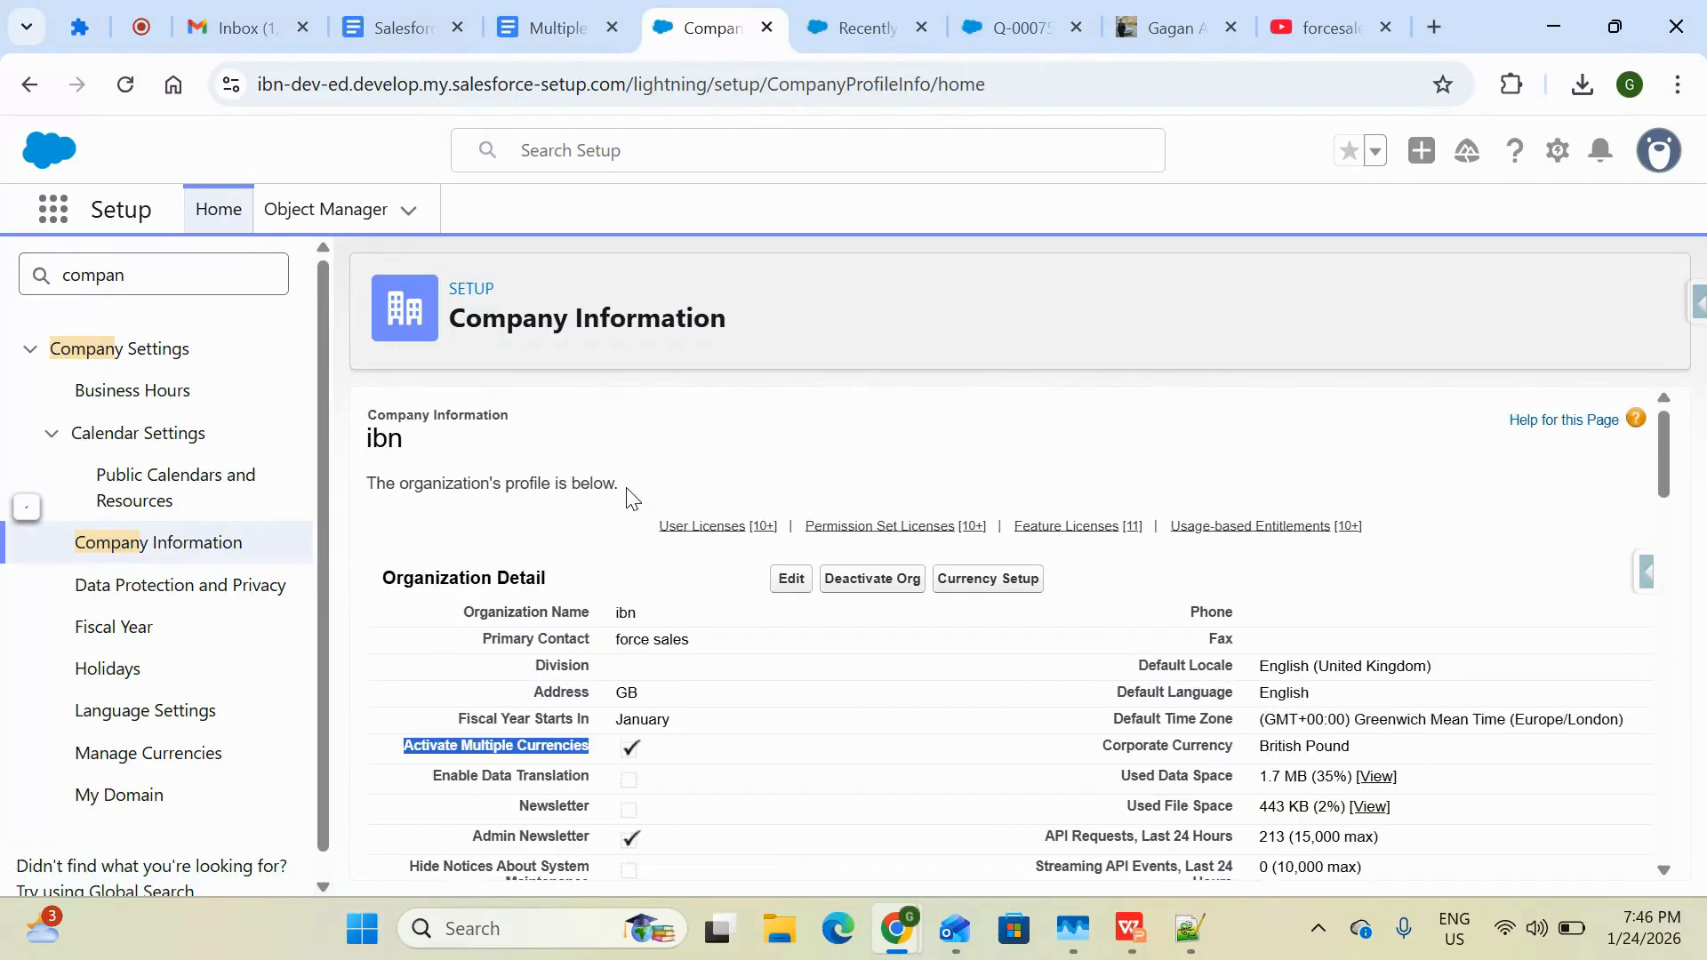
Open Currency Setup, start a new currency and choose JPY - Japanese Yen as the currency type
click(1013, 588)
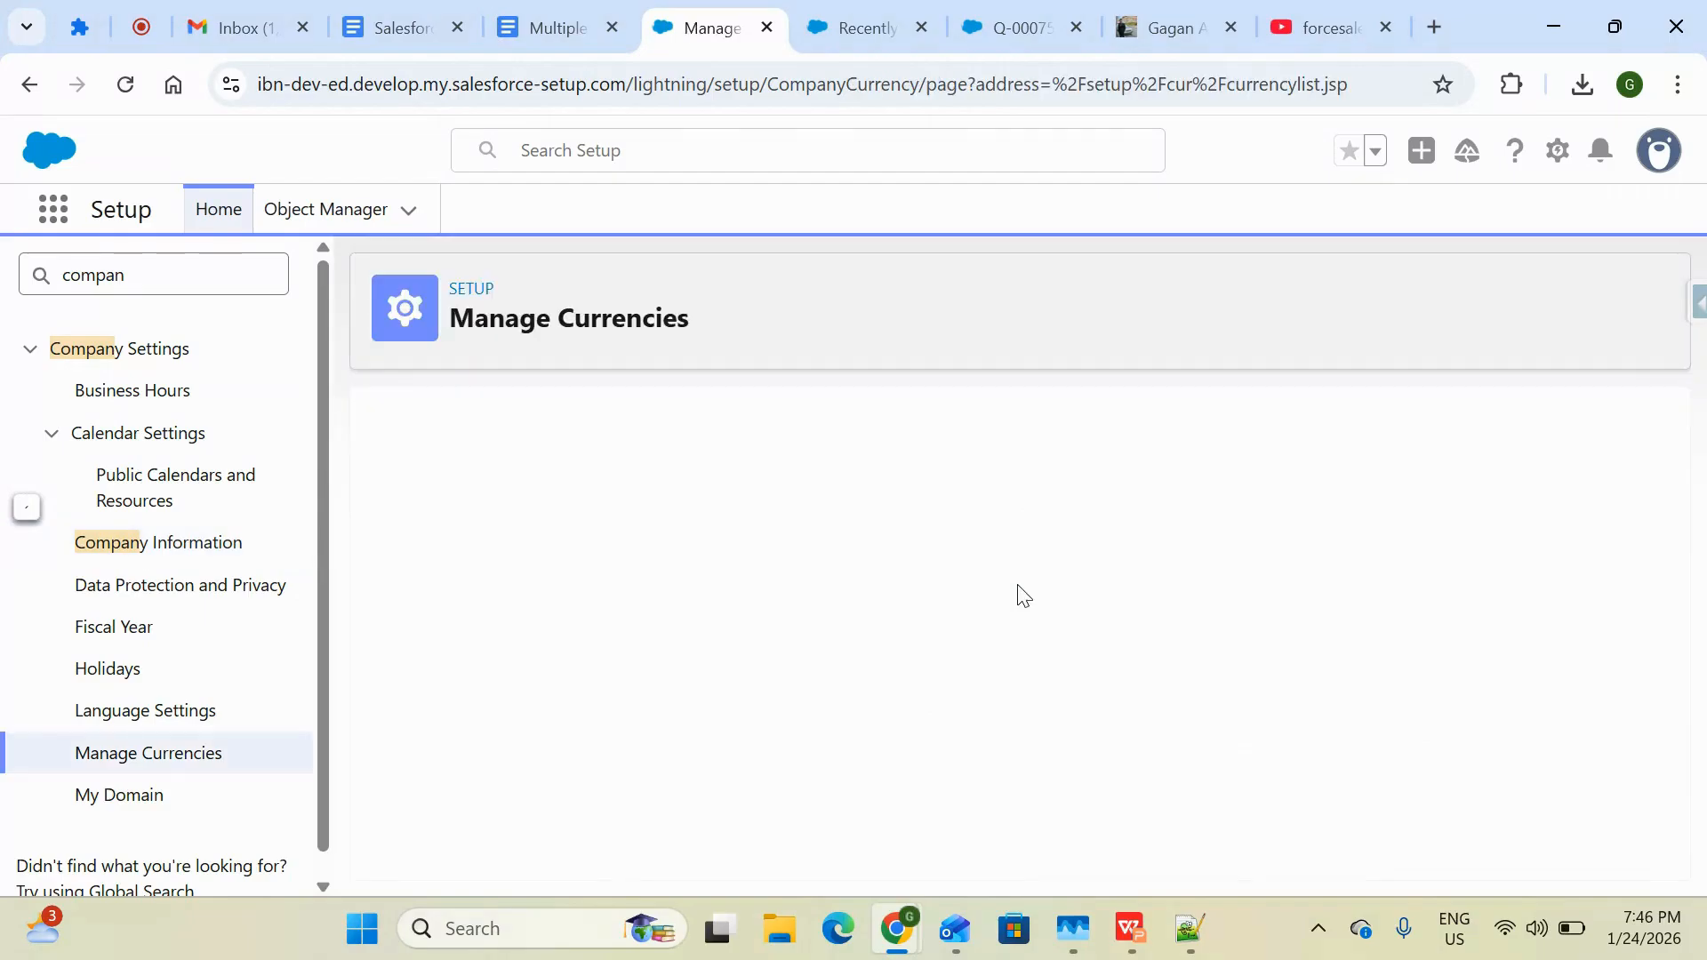
scroll(1019, 593, down, 1)
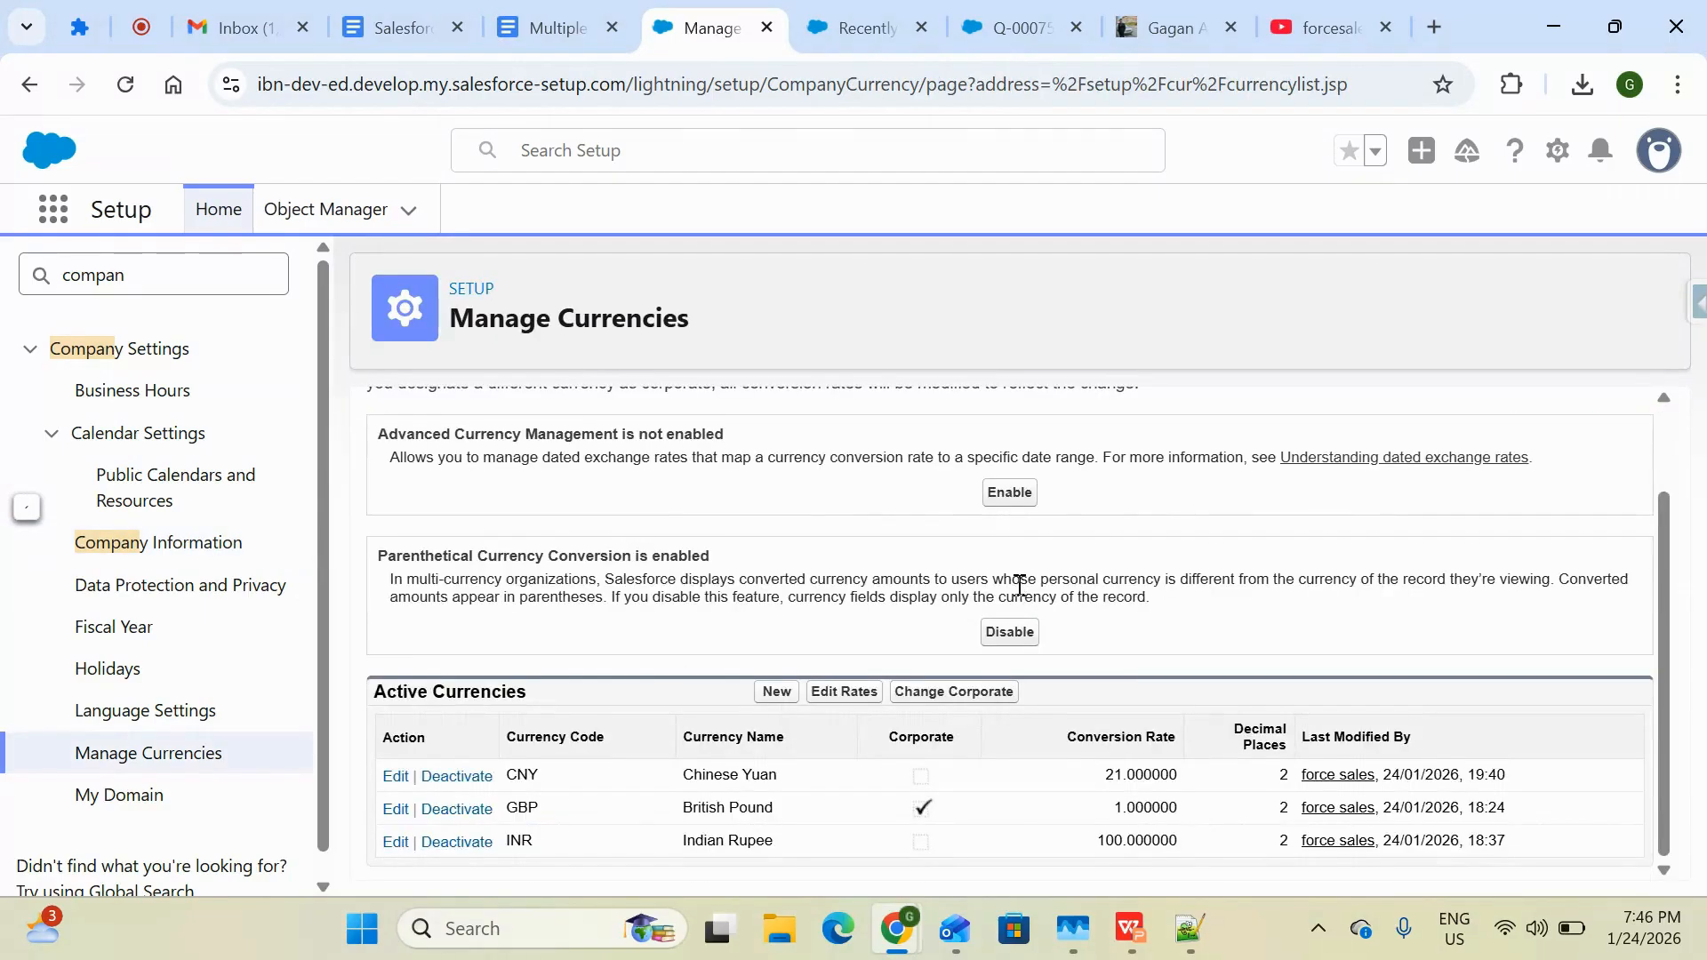
click(779, 694)
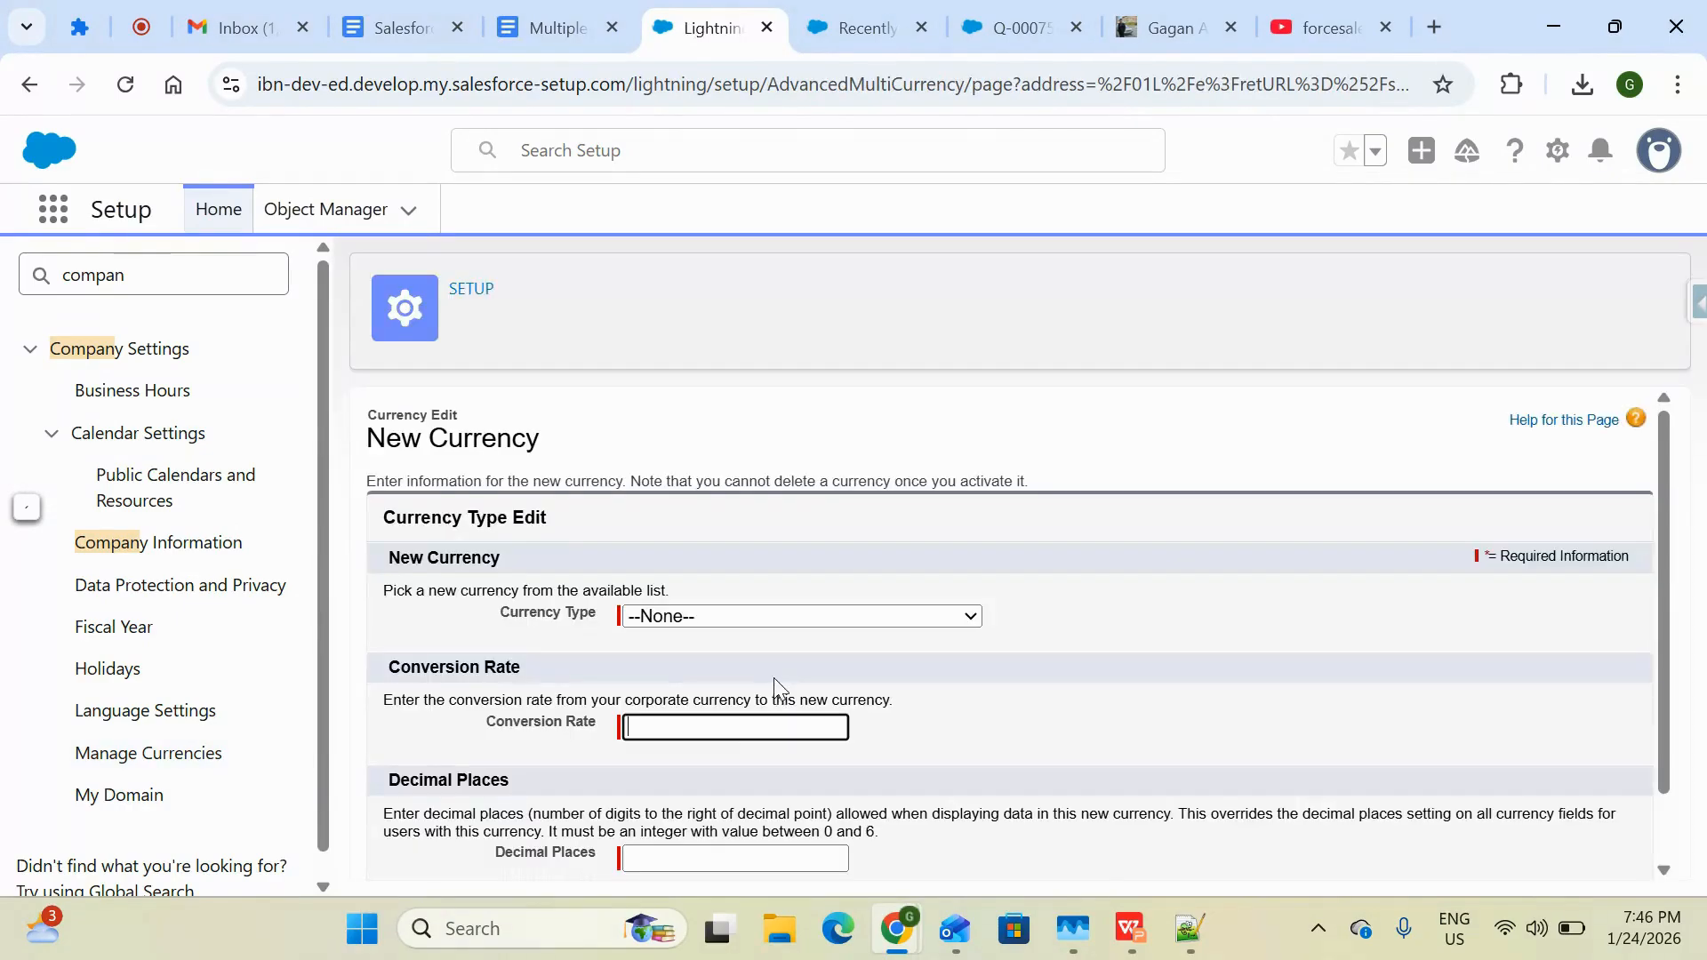
click(754, 617)
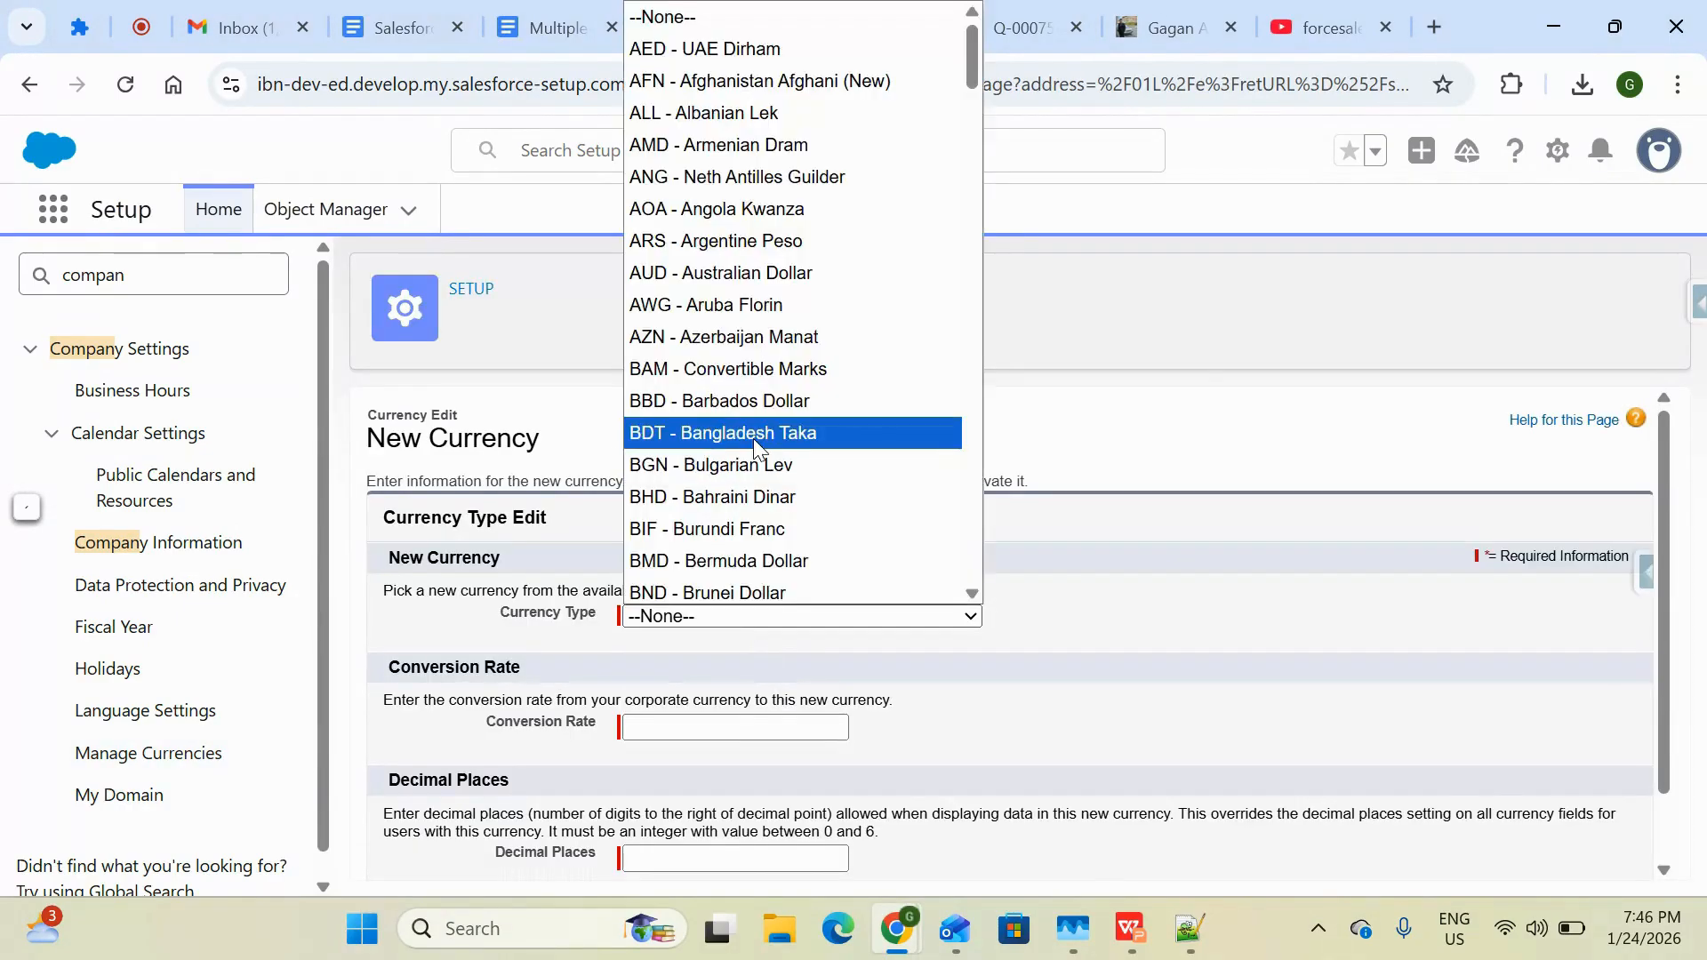
key(j)
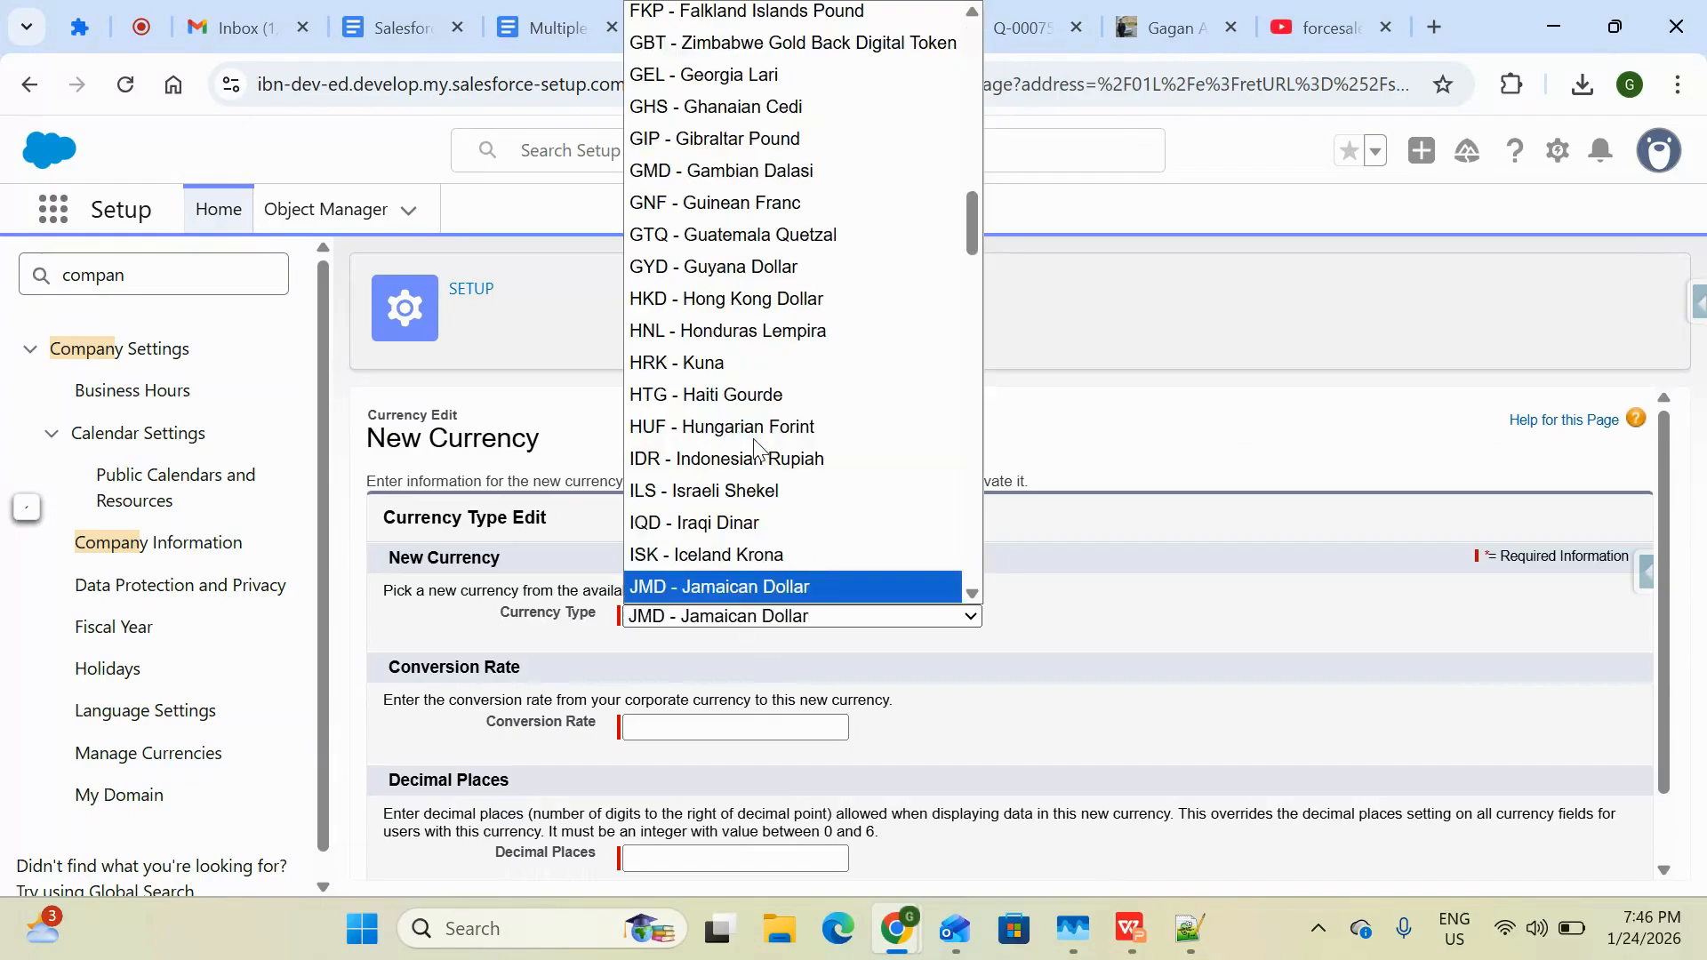
key(Down)
key(Down)
key(Down)
key(Down)
key(Up)
key(Up)
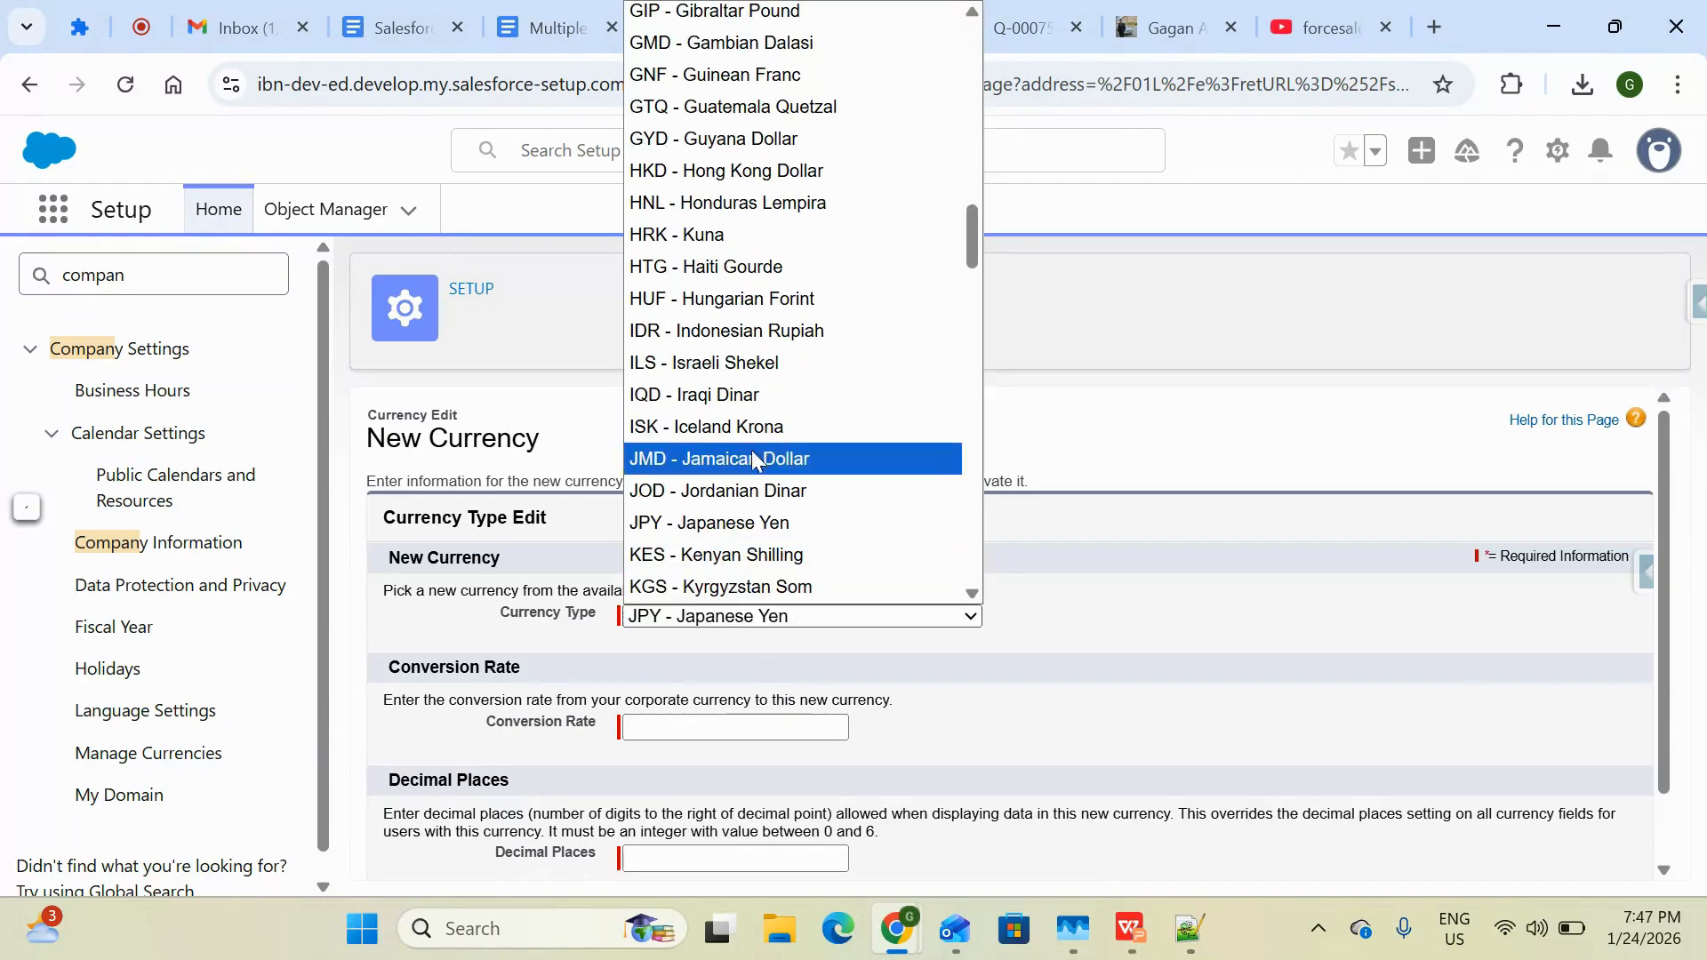
click(770, 523)
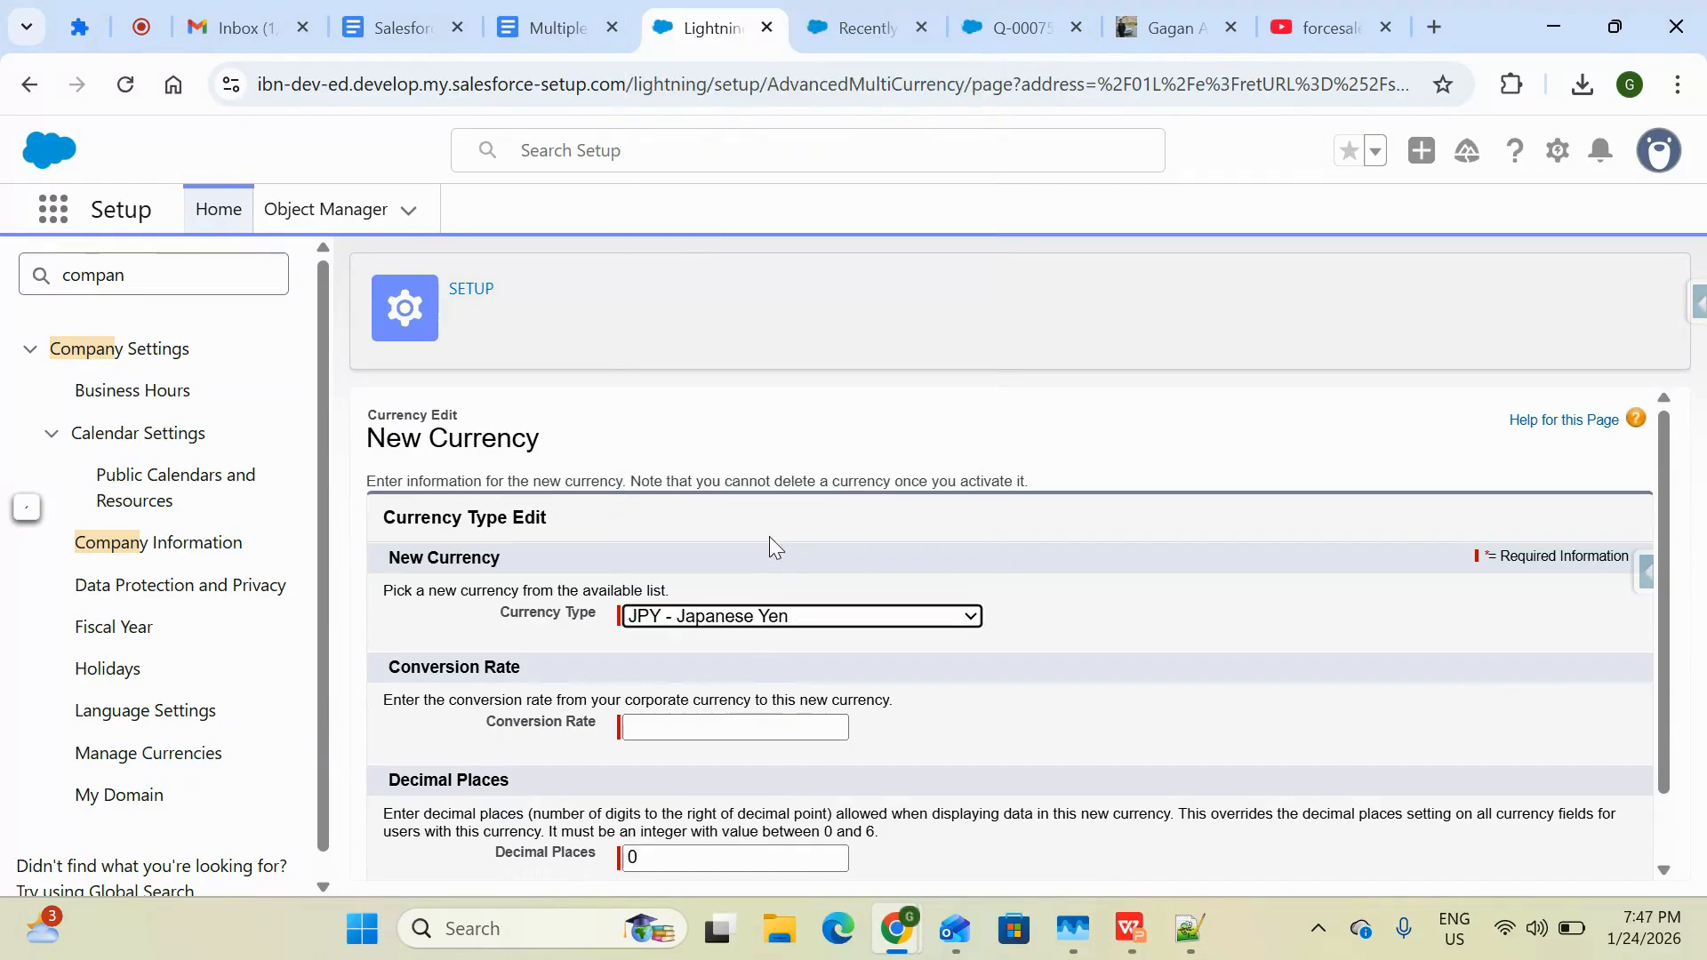
Set the conversion rate to 25 and decimal places to 2, then save the new currency
click(702, 728)
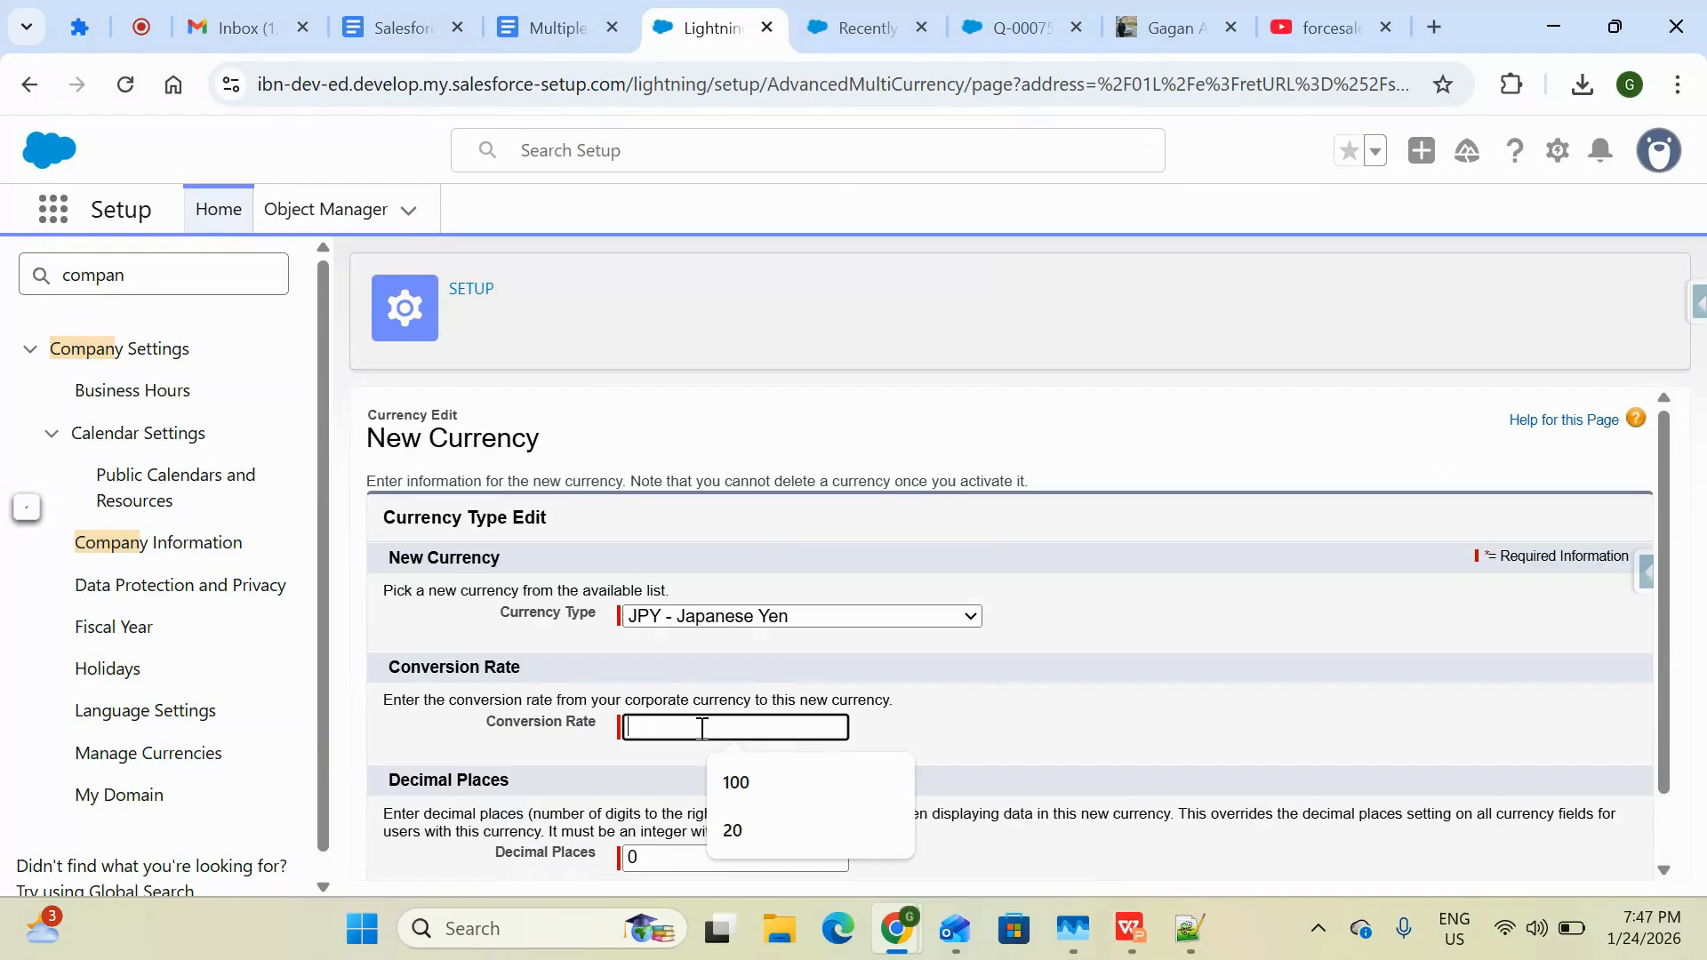
text(25)
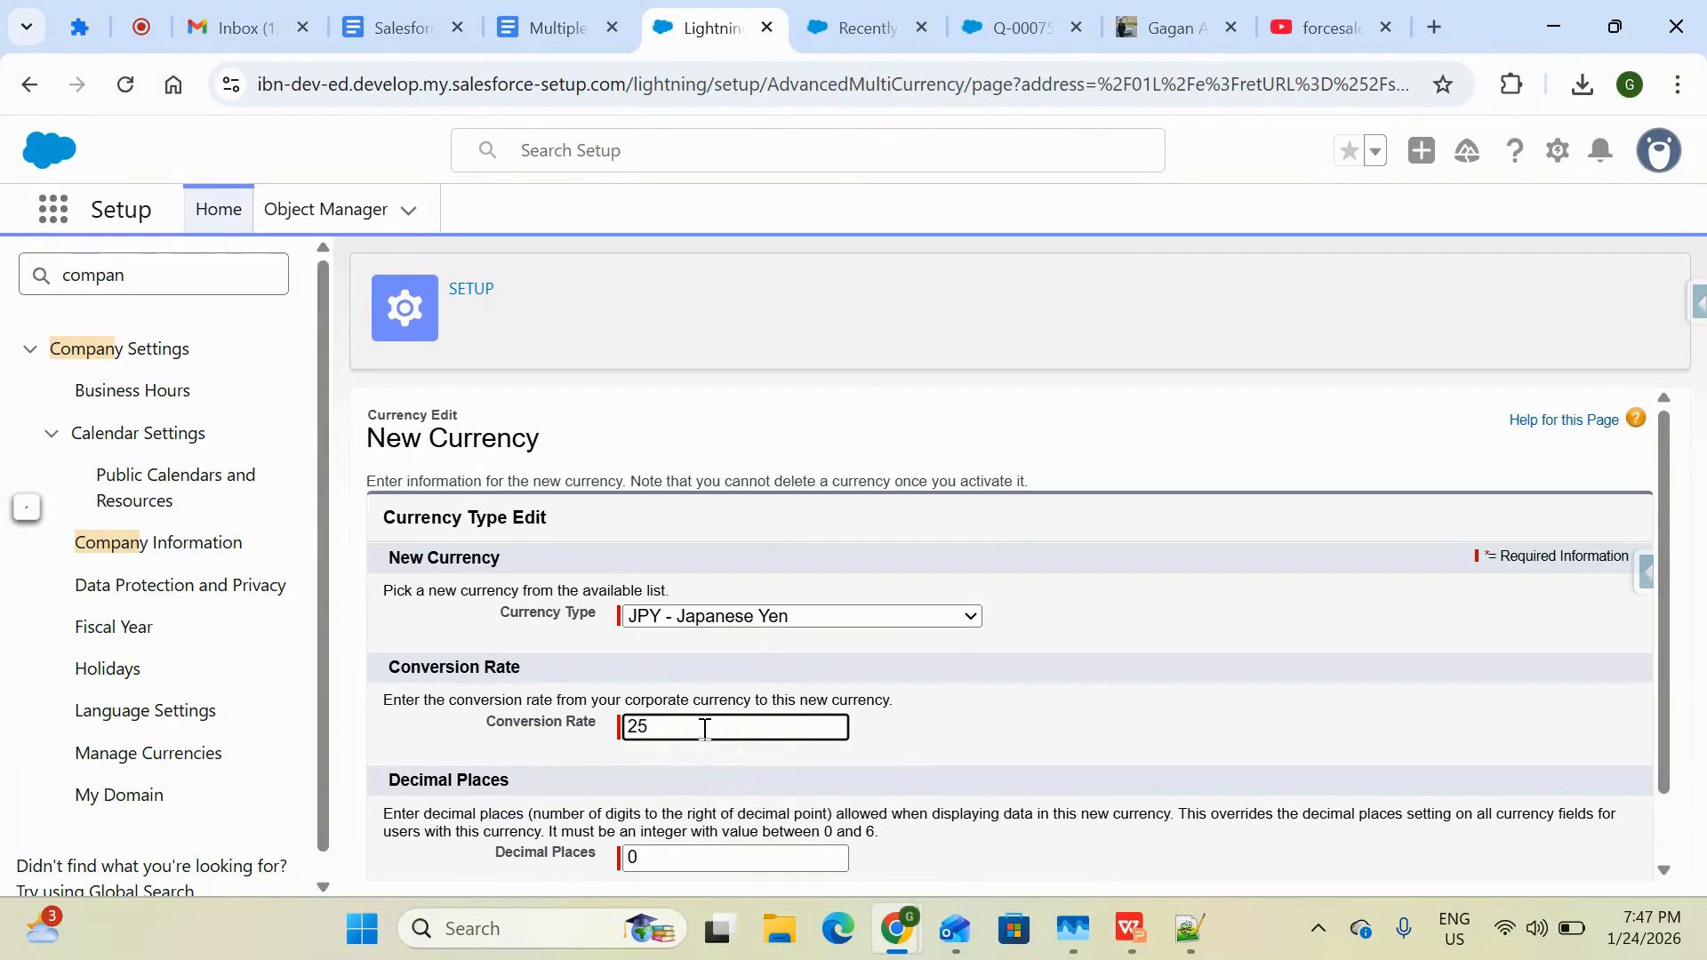
click(945, 775)
scroll(950, 775, down, 1)
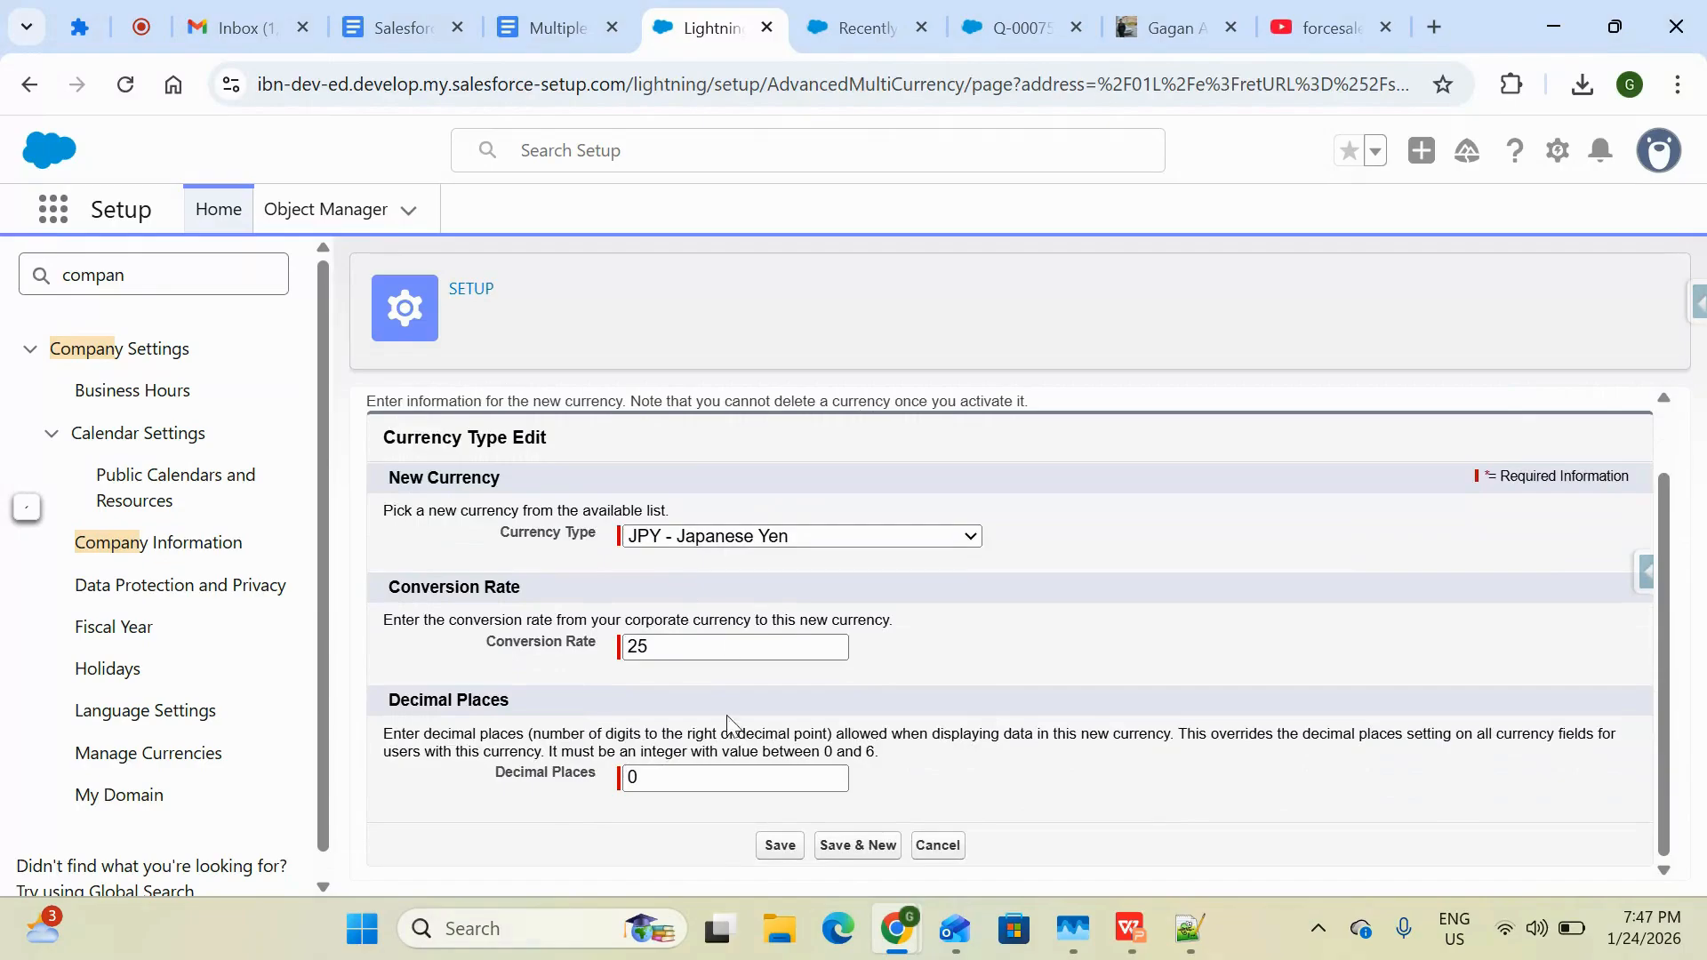
click(638, 779)
key(BackSpace)
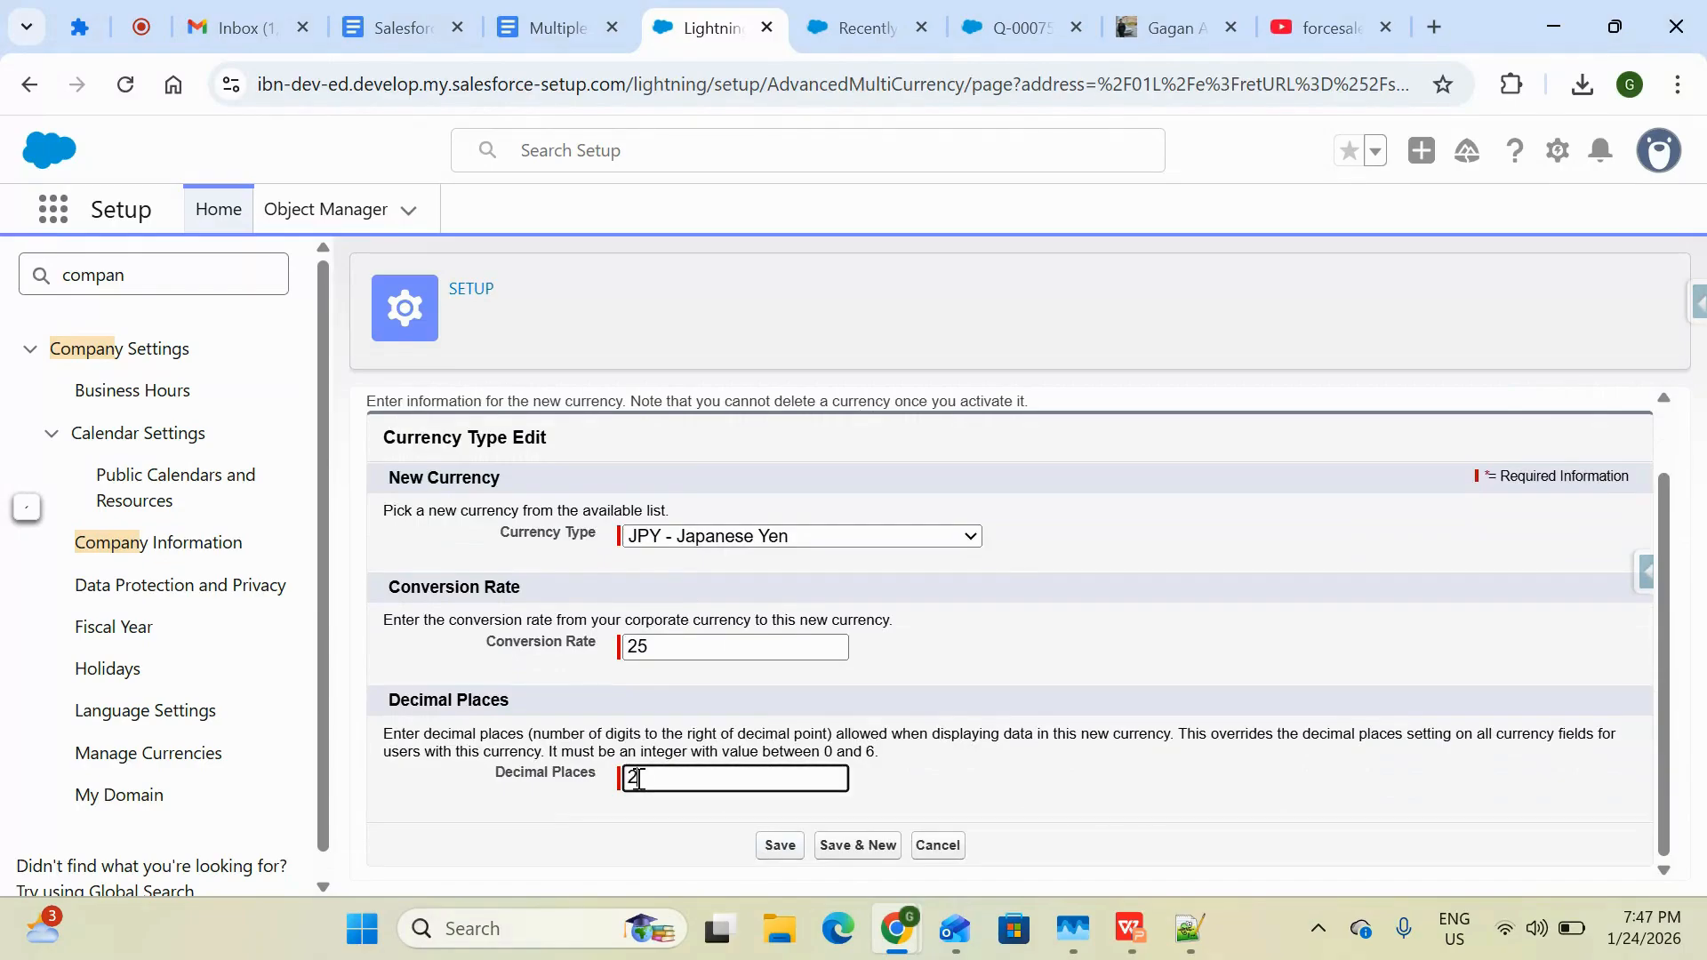
click(782, 844)
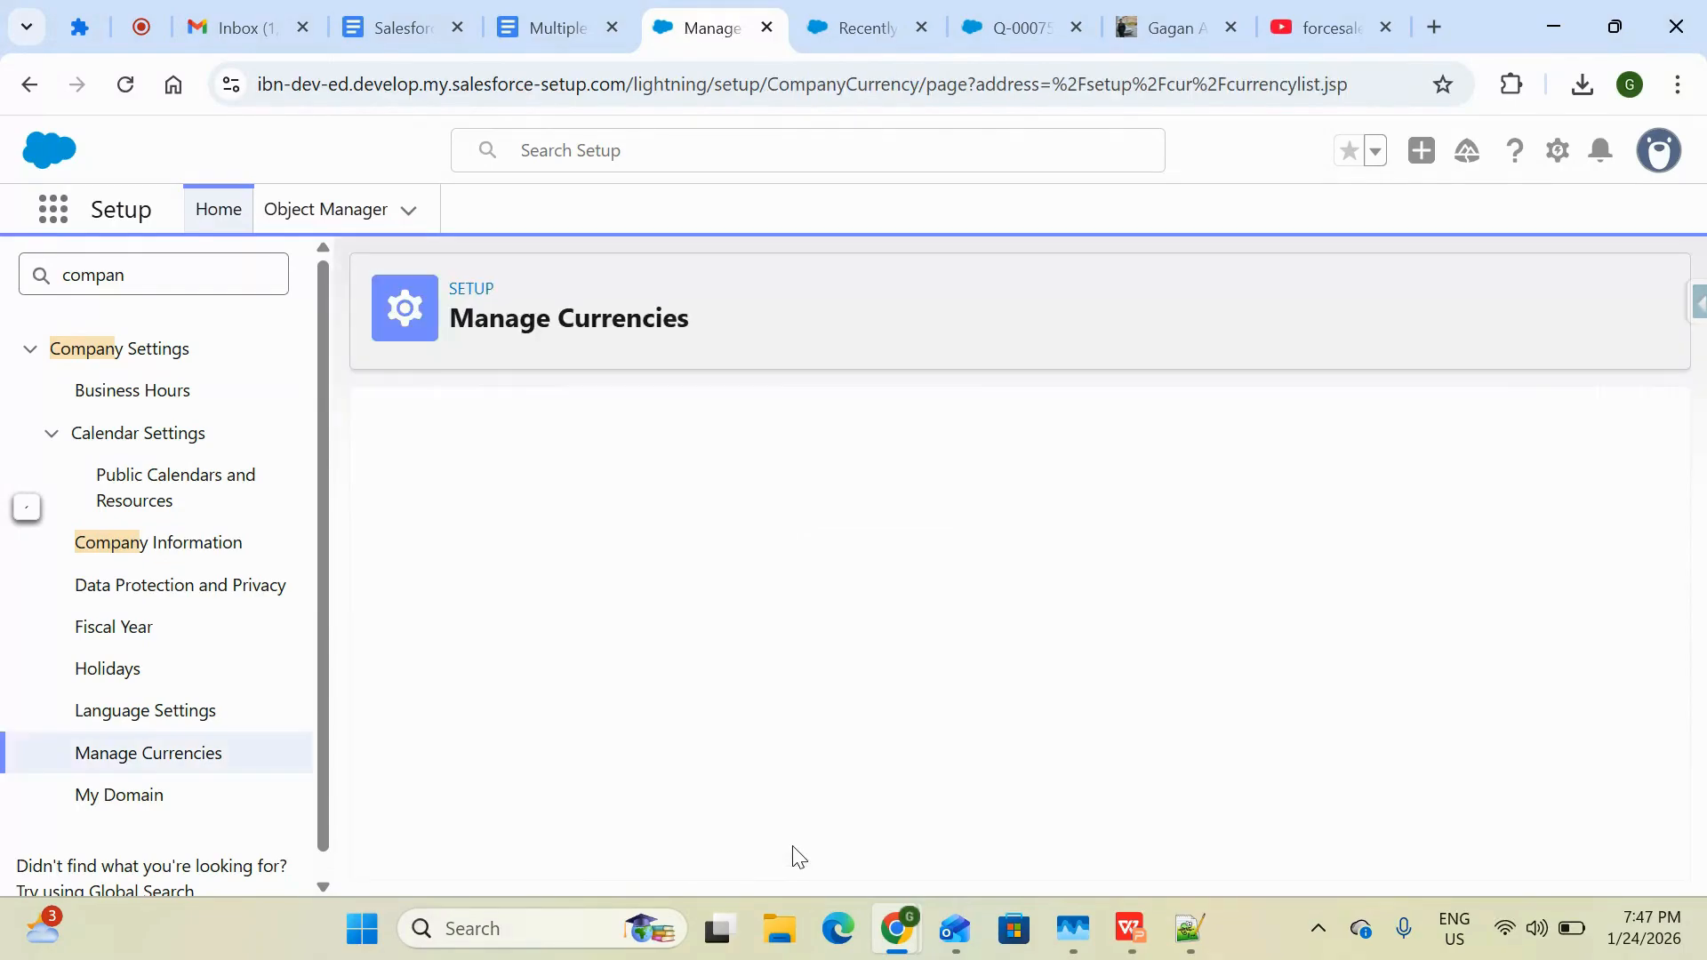
Examine the currency codes and names in the Active Currencies list
scroll(718, 743, down, 2)
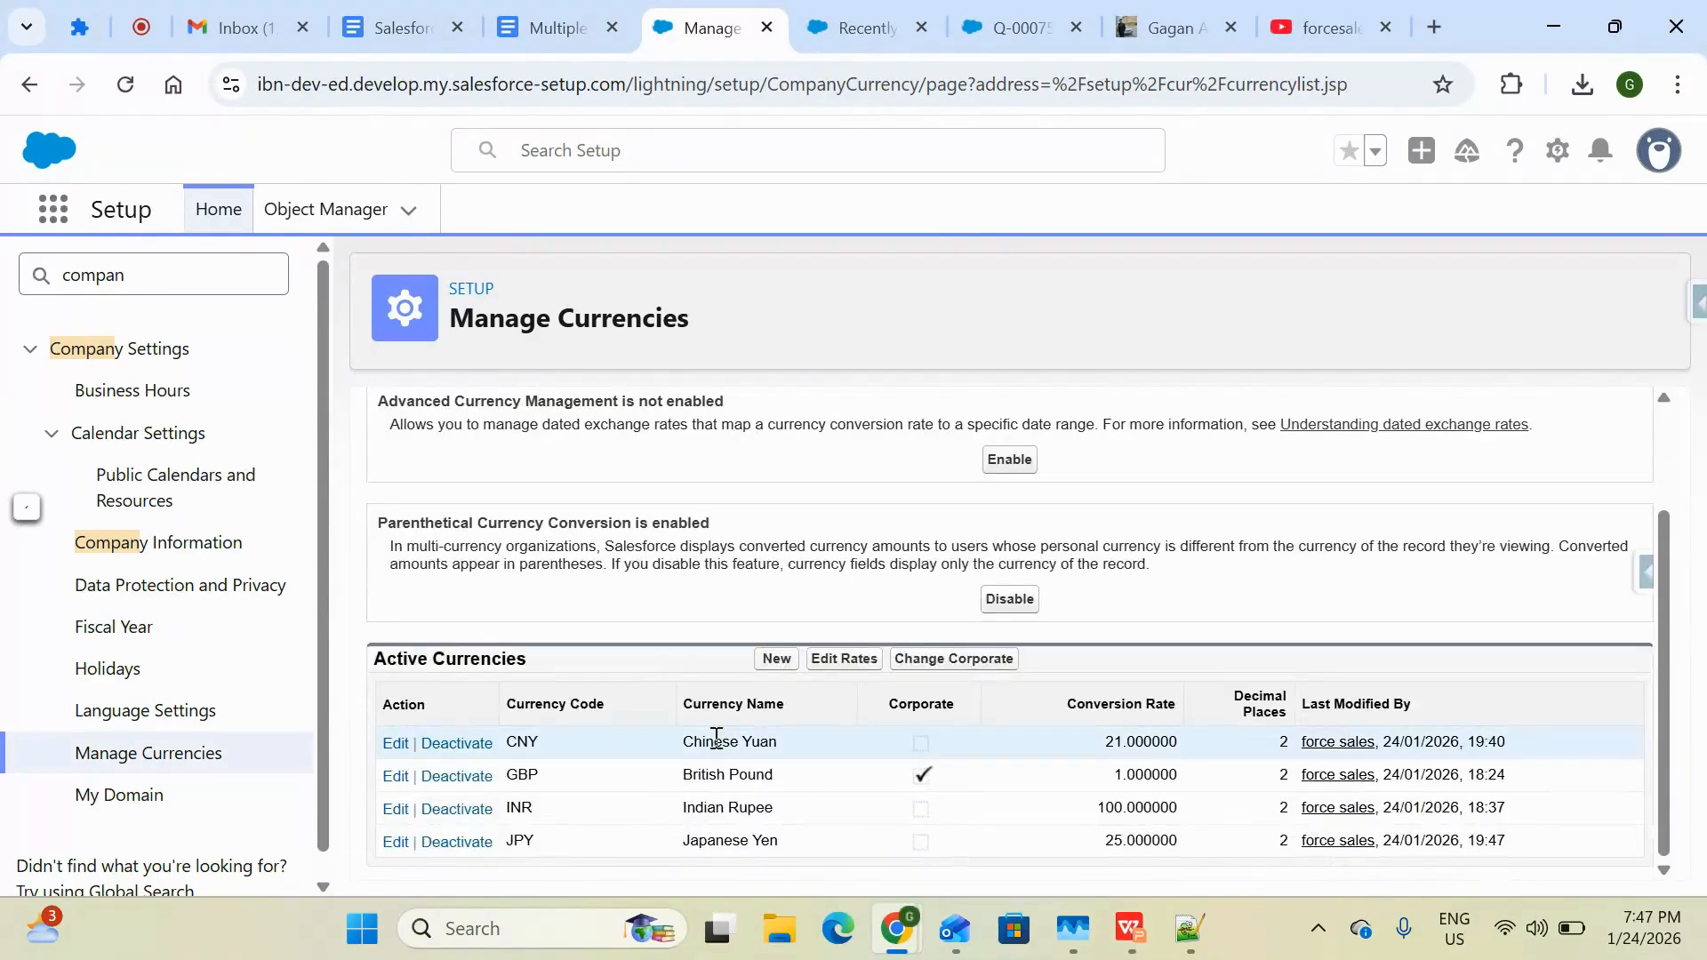
double_click(525, 841)
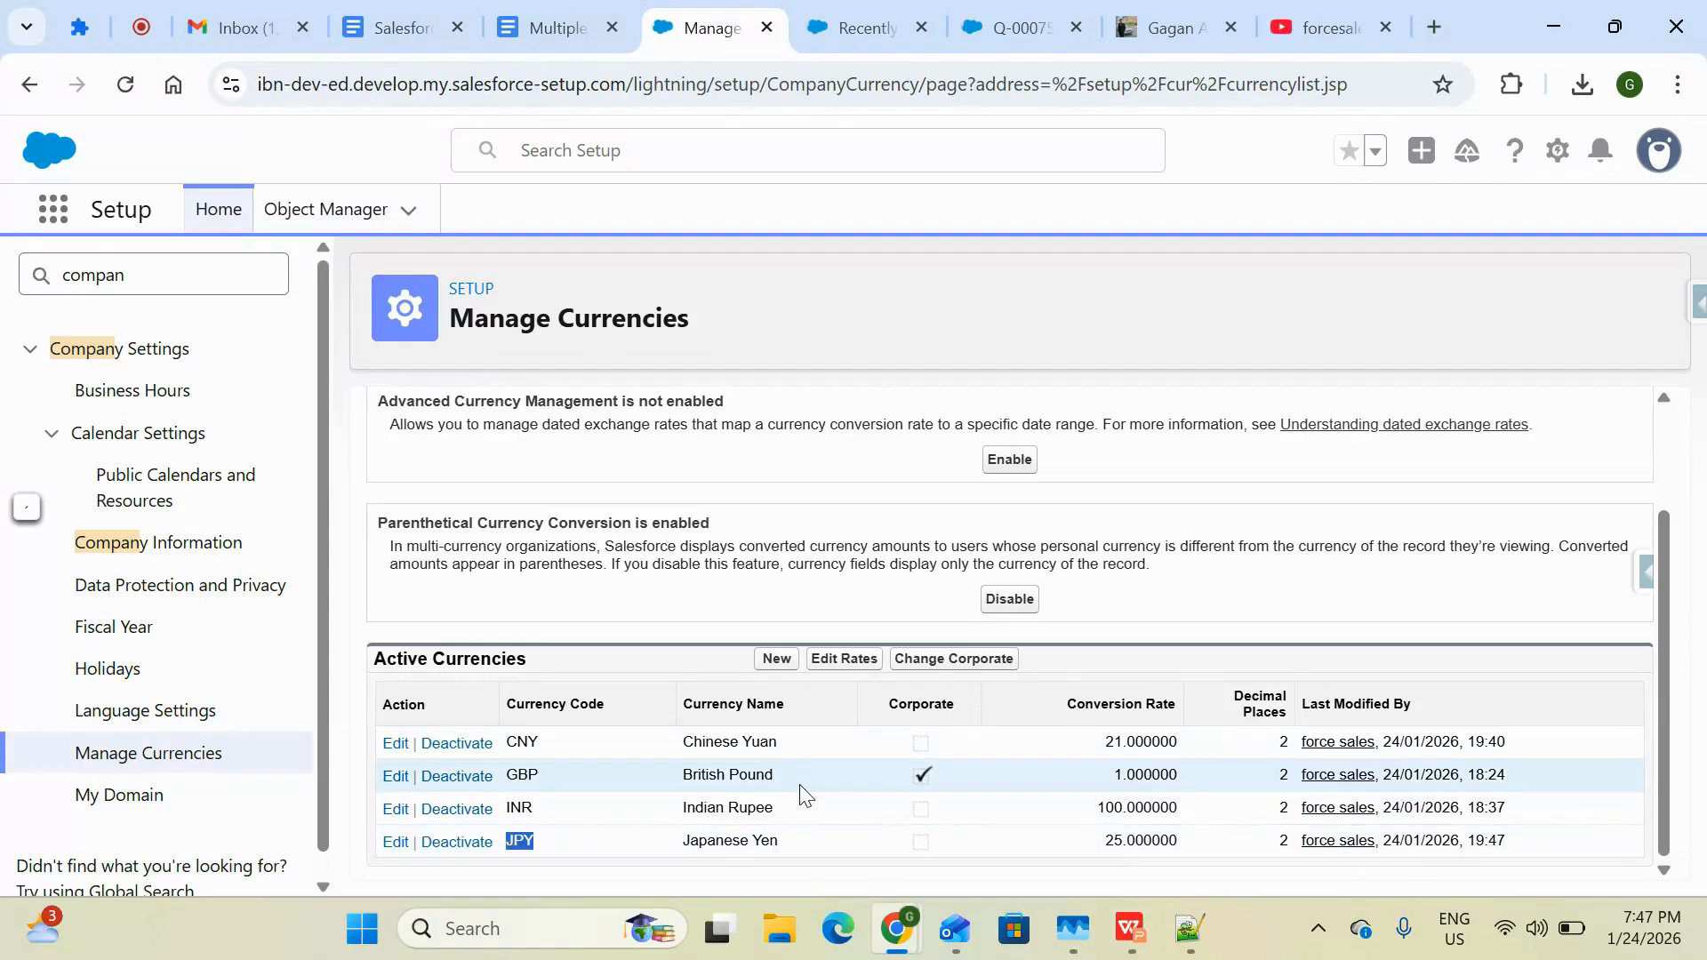
drag(795, 784, 659, 780)
click(752, 783)
click(795, 784)
drag(785, 782, 661, 799)
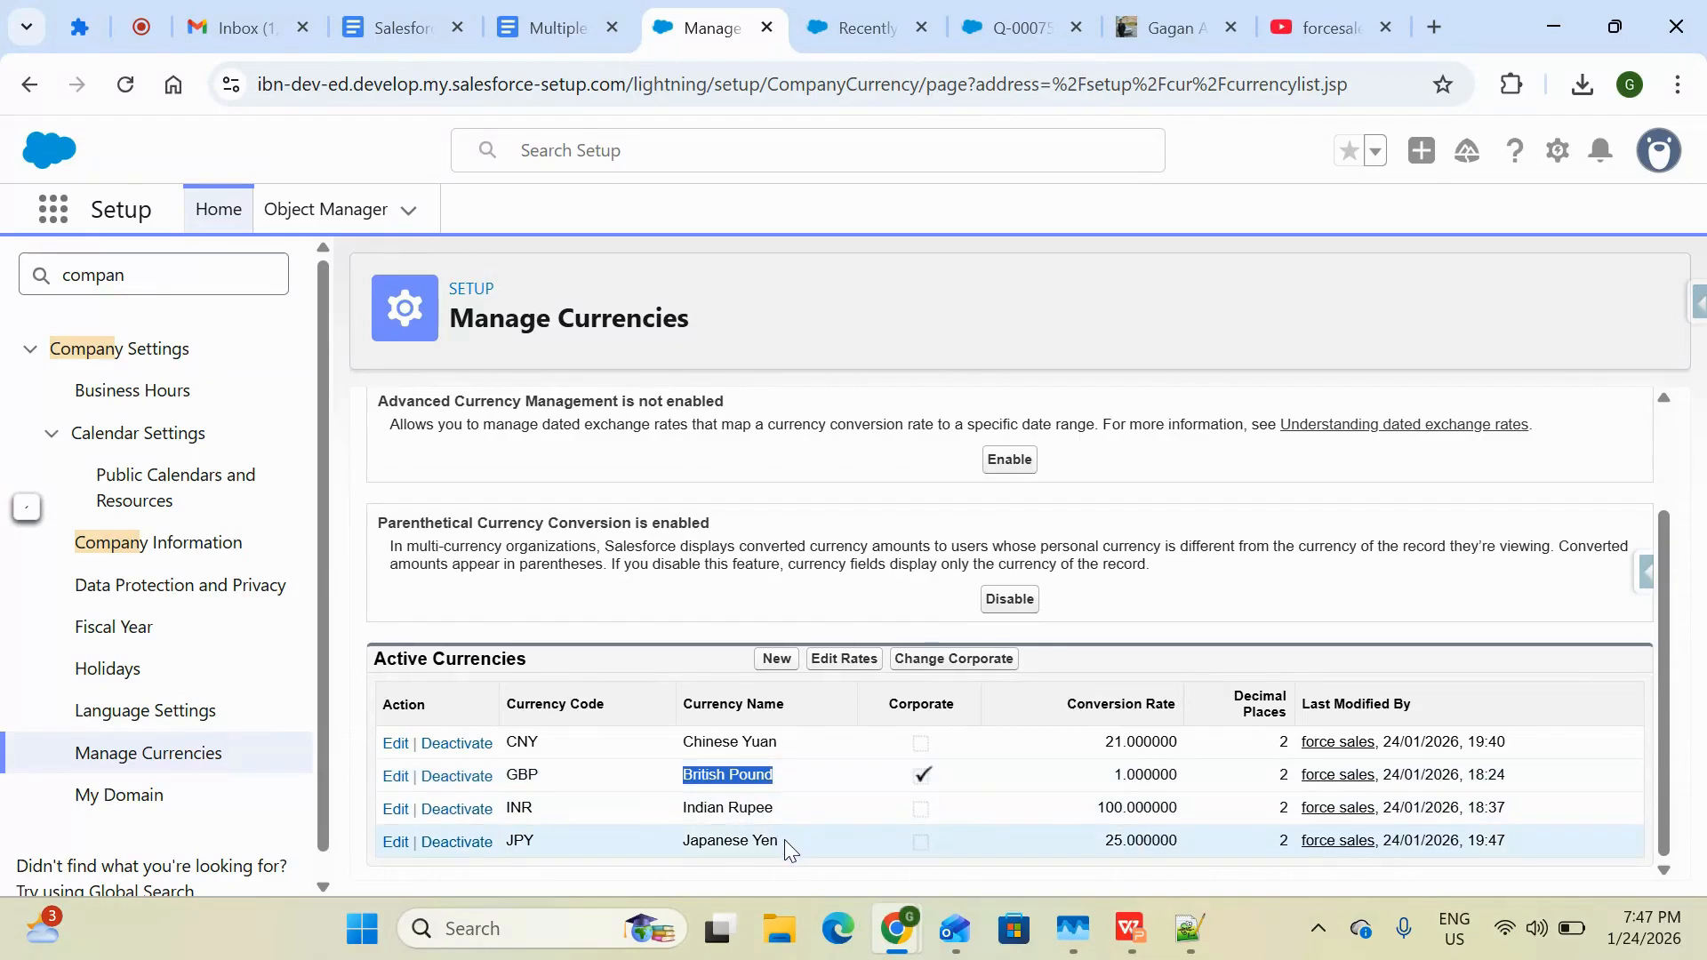
drag(784, 839, 683, 843)
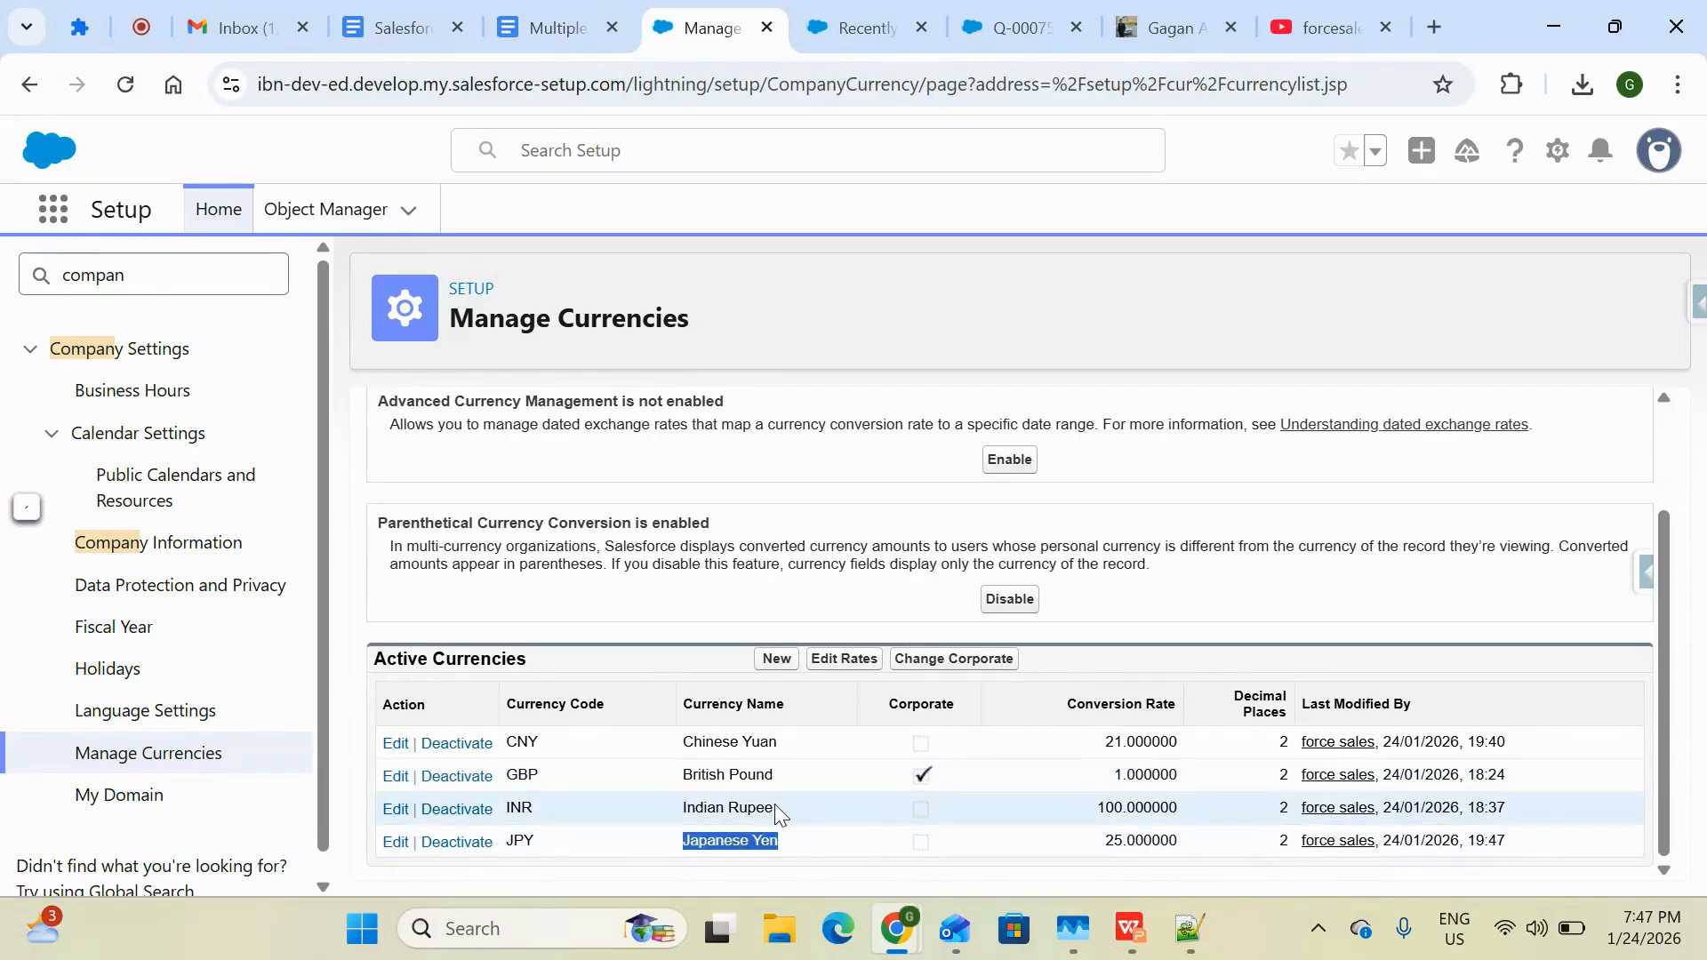
drag(777, 809, 659, 833)
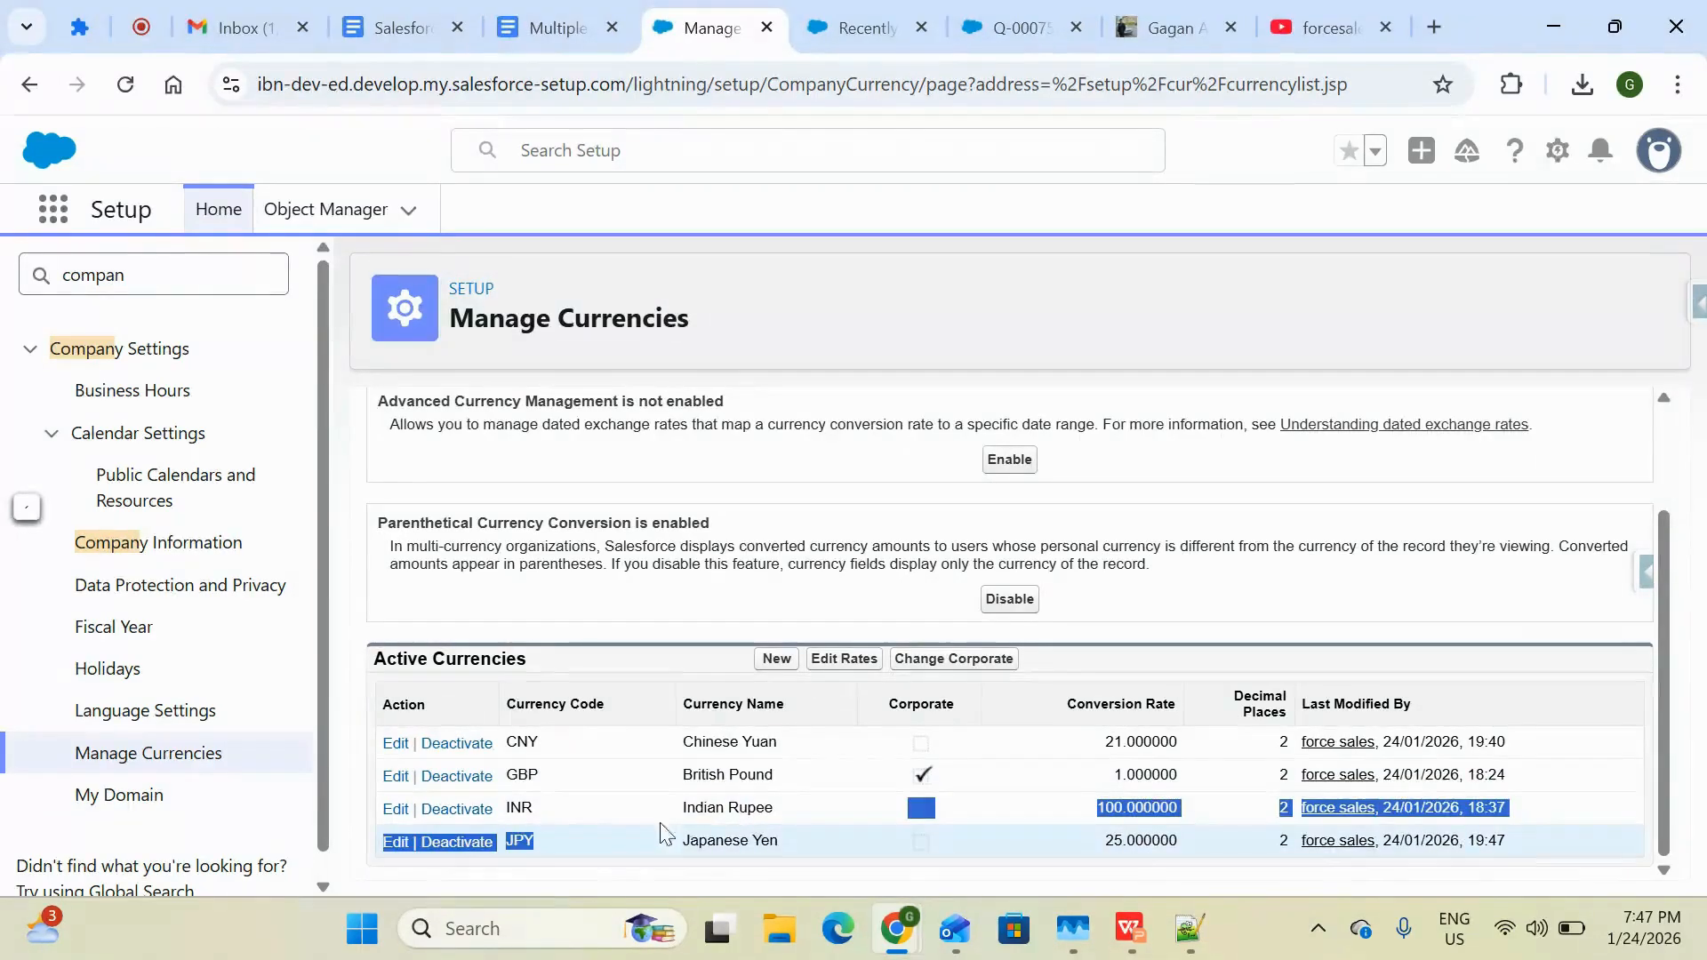
triple_click(791, 746)
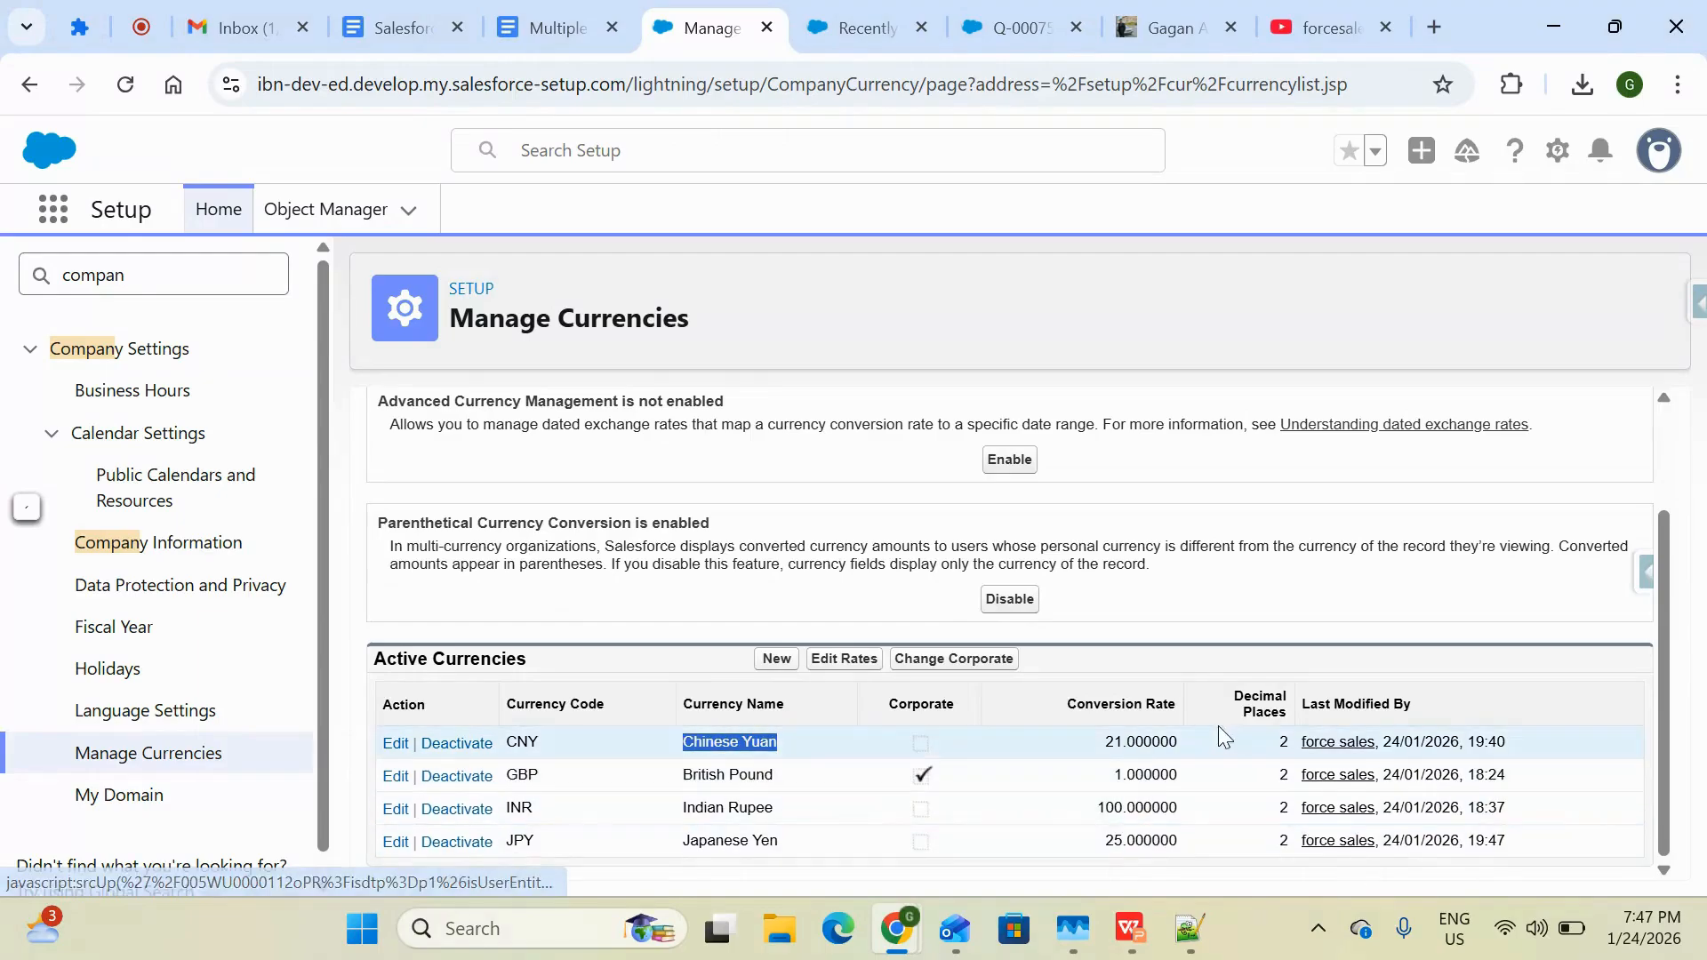
Compare the active currencies' conversion rates, opening the rate editor and cancelling it without changes
scroll(1169, 647, up, 1)
scroll(1169, 647, down, 1)
click(1109, 780)
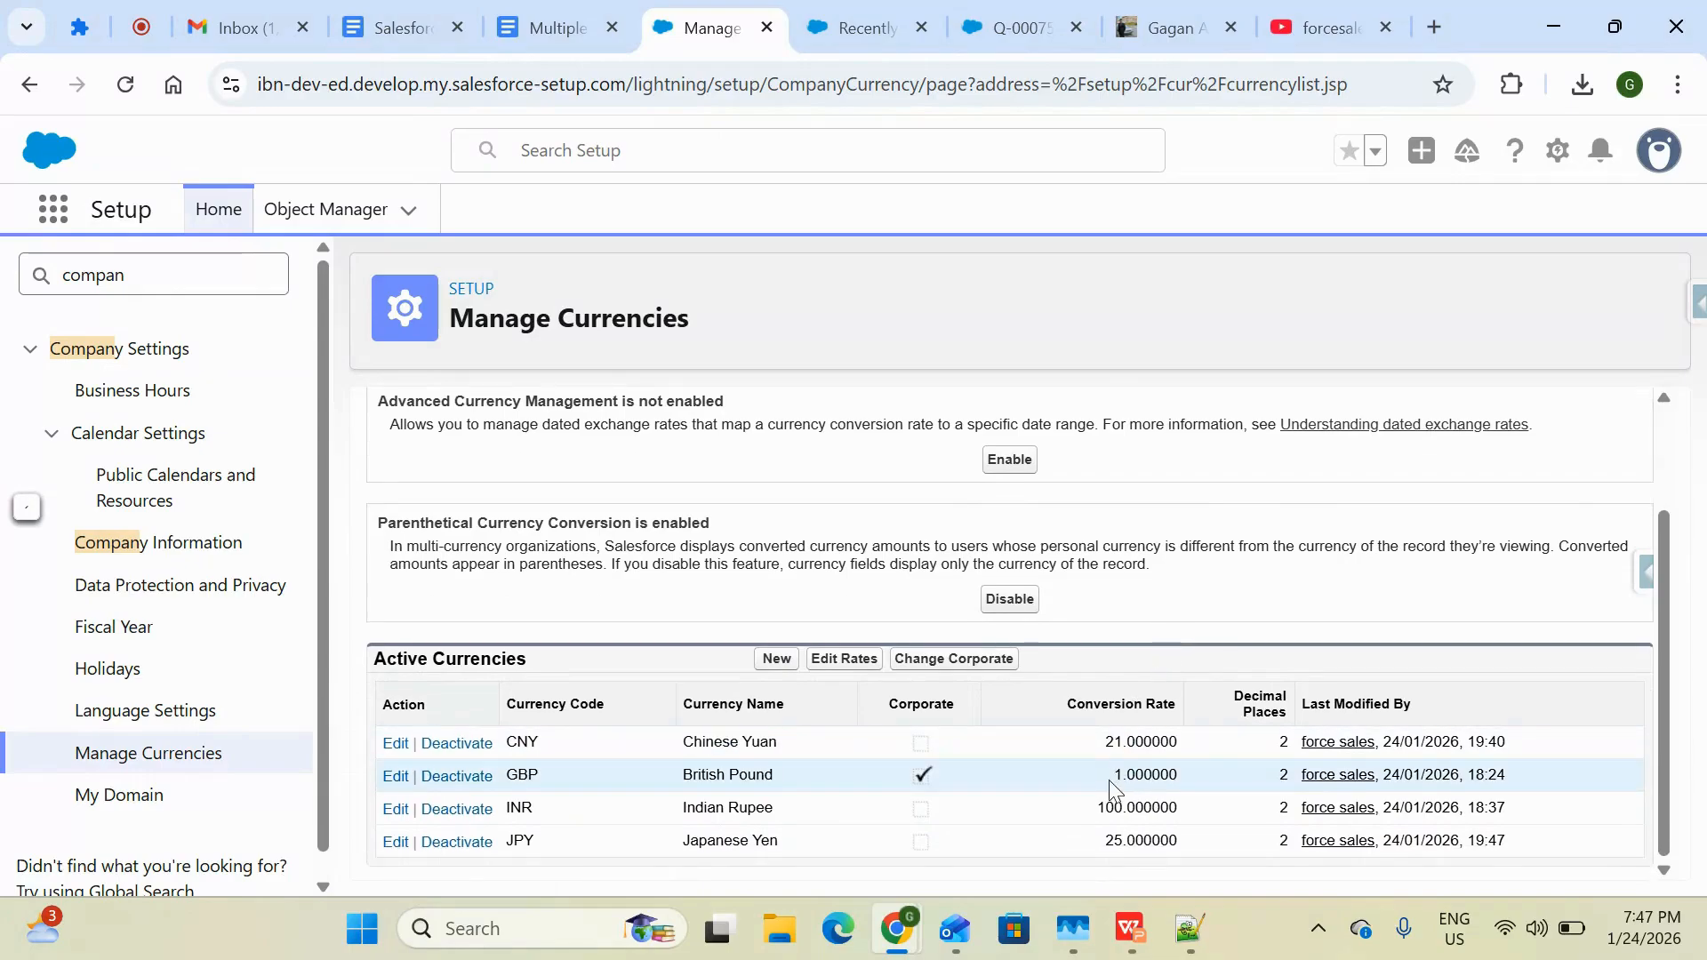
double_click(1113, 789)
drag(1101, 749, 1200, 754)
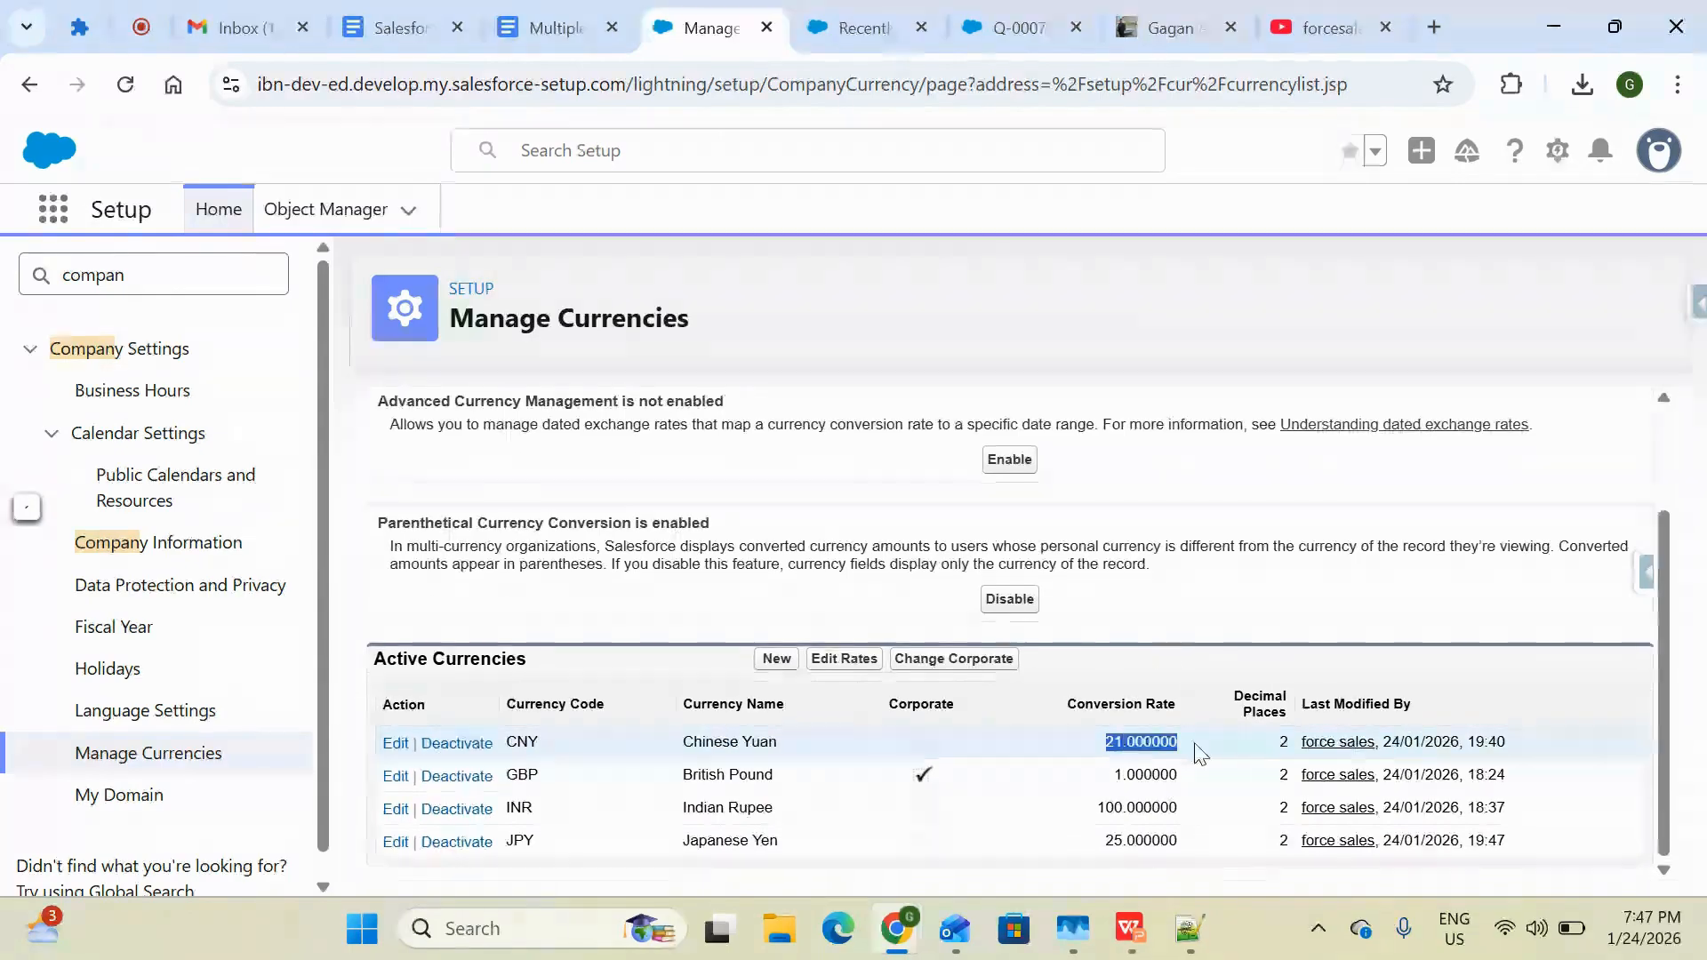
drag(1099, 804, 1216, 834)
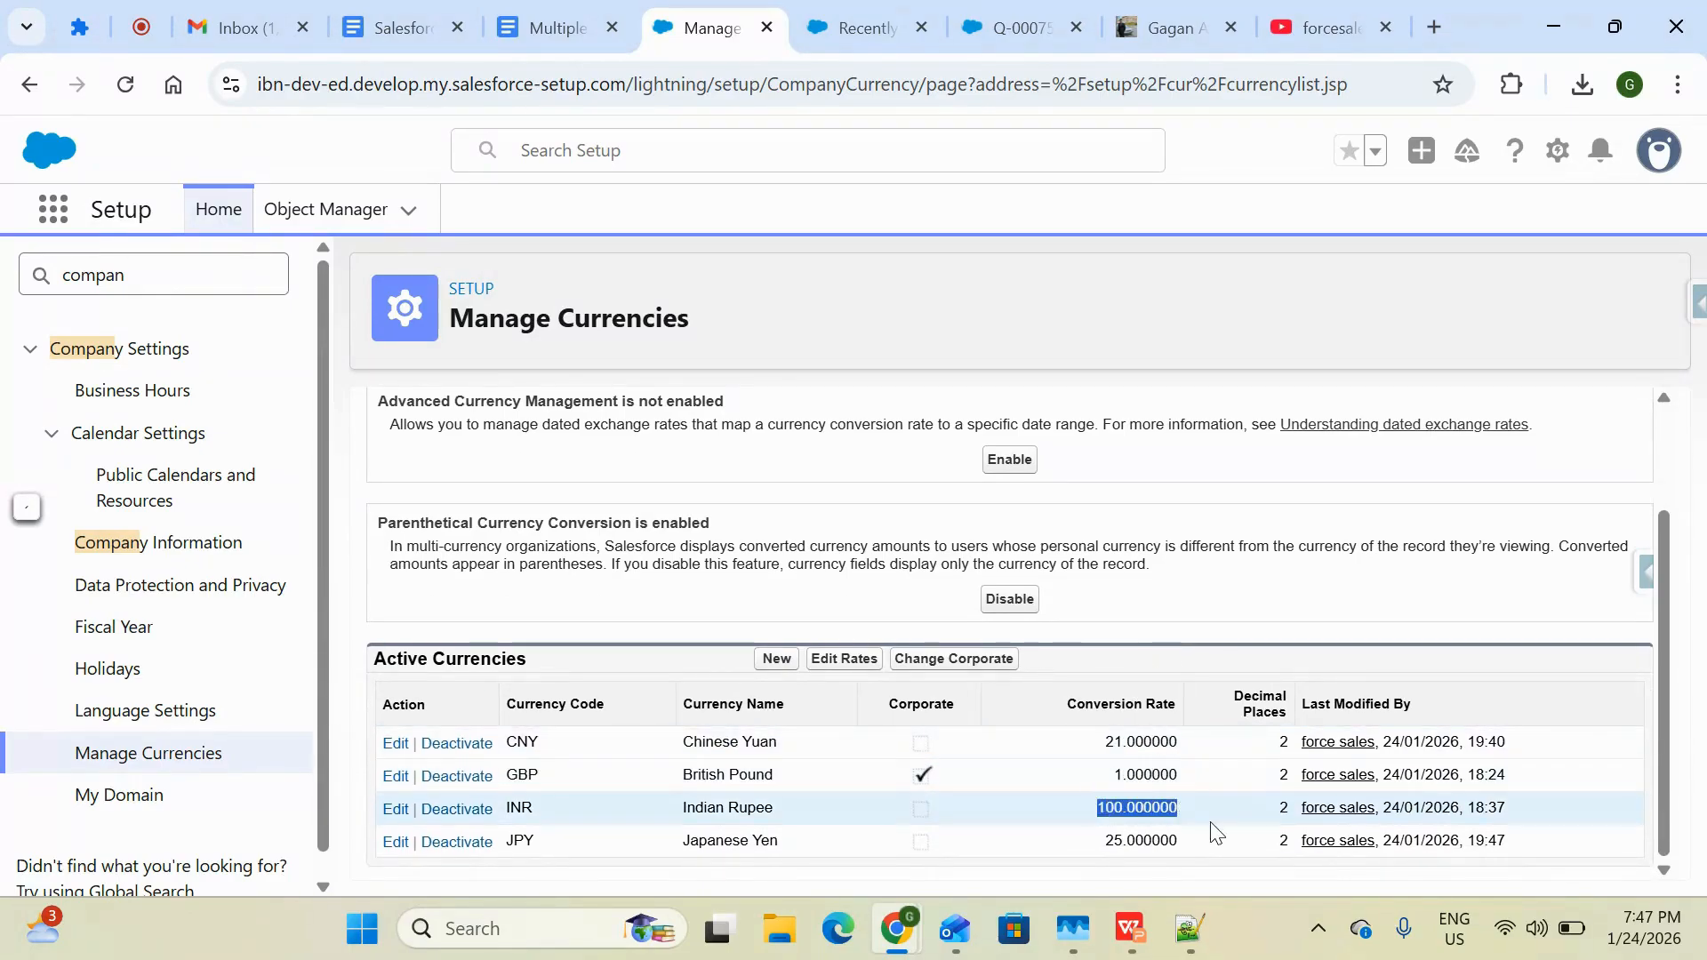
double_click(1117, 777)
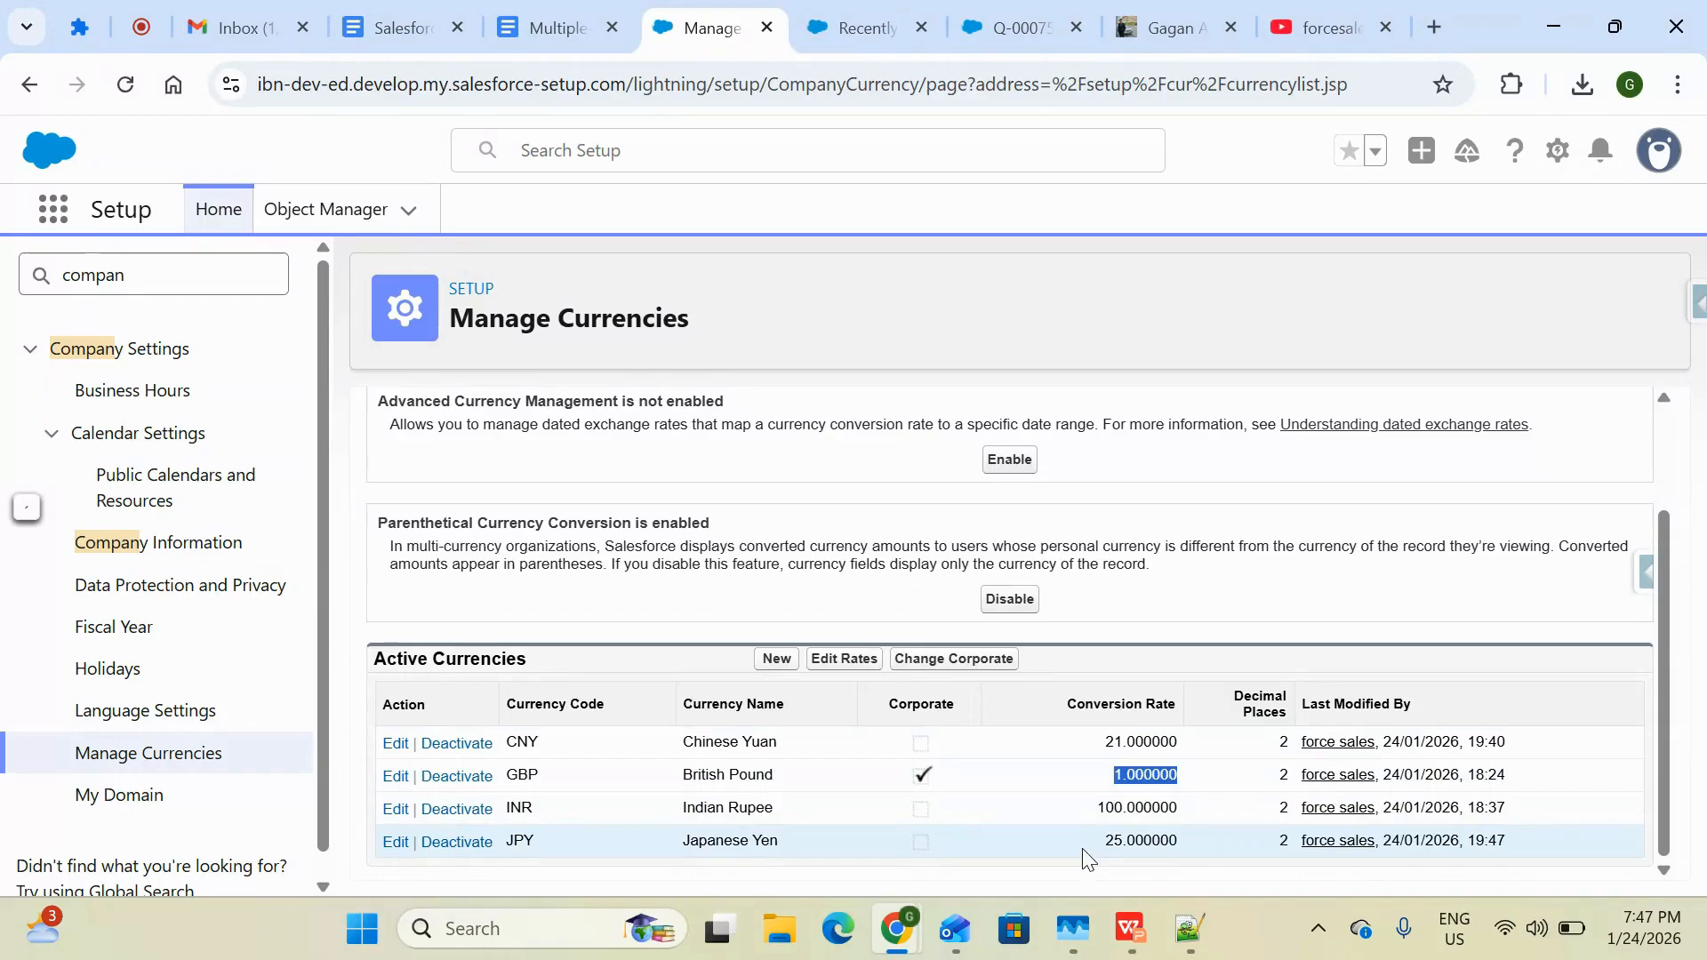
drag(1083, 849, 1192, 853)
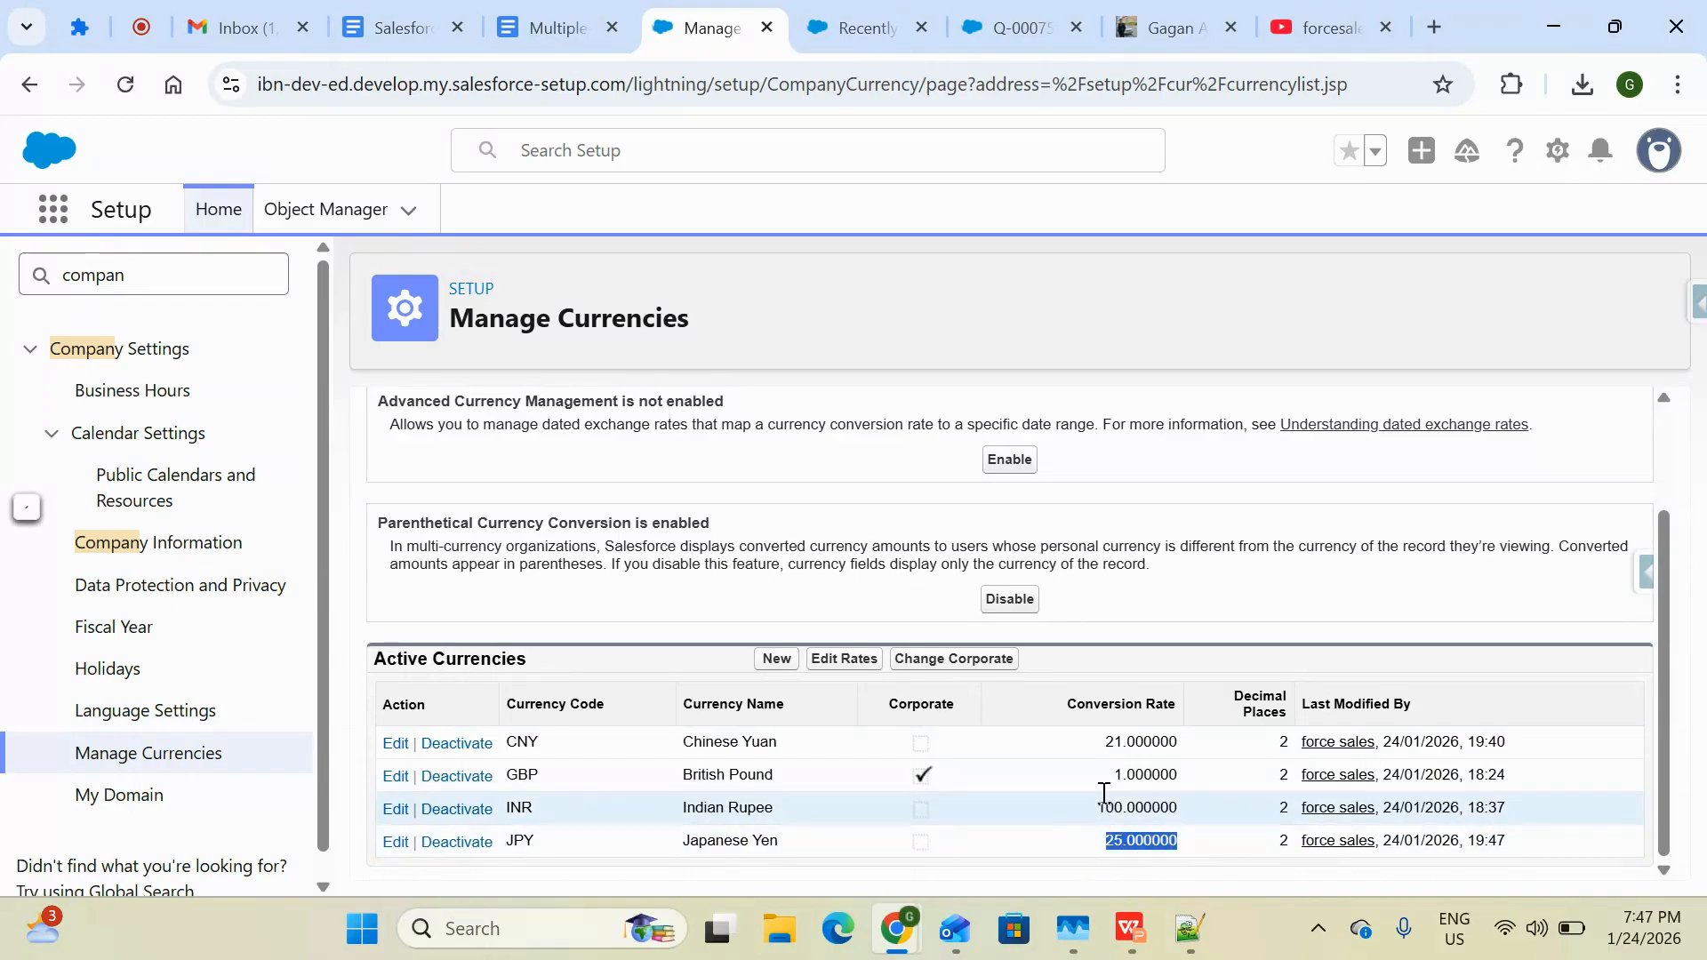
click(828, 660)
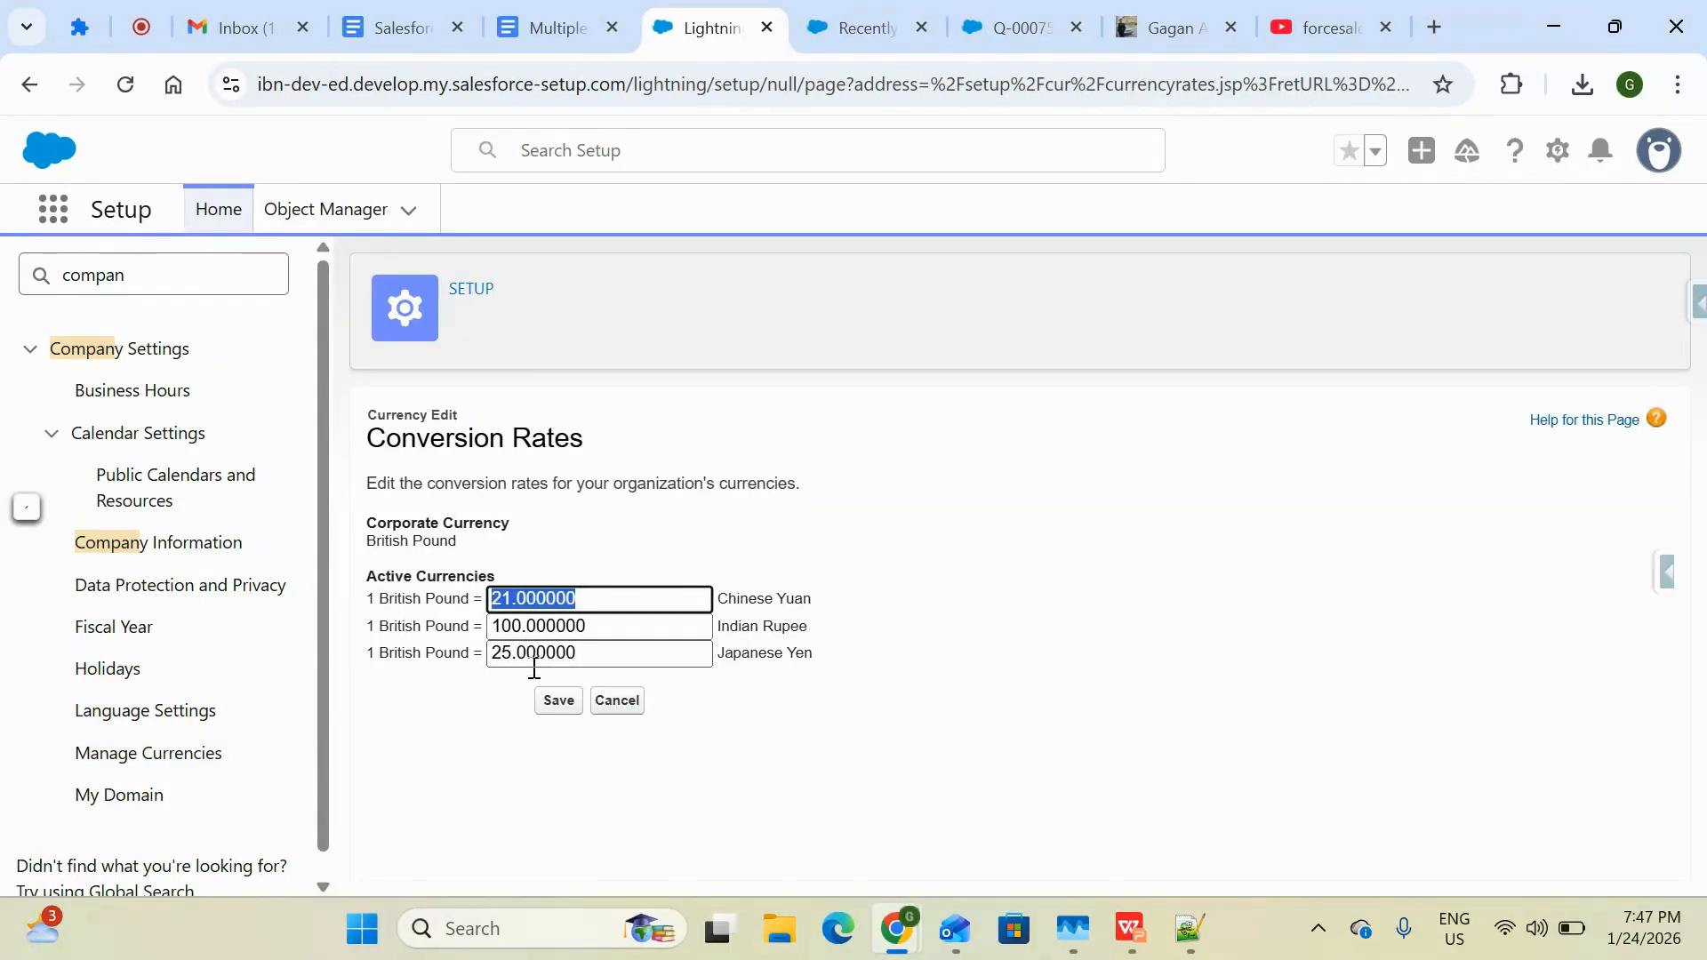
click(624, 715)
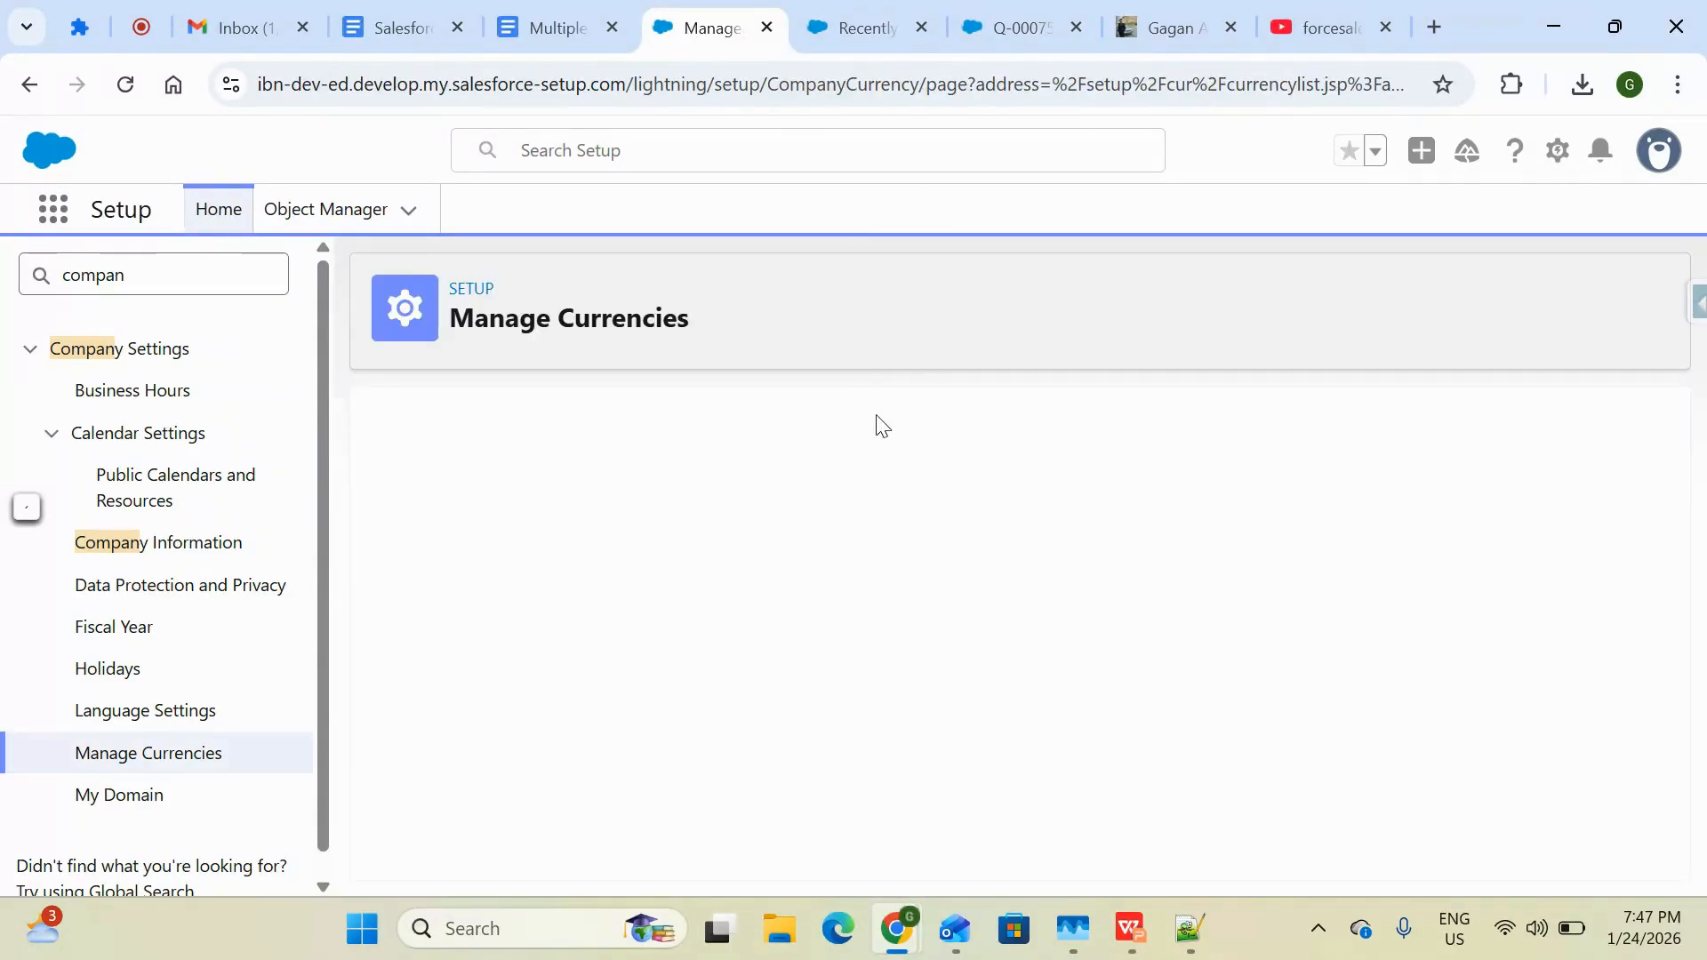
Switch to the tab showing quote Q-00075
click(855, 44)
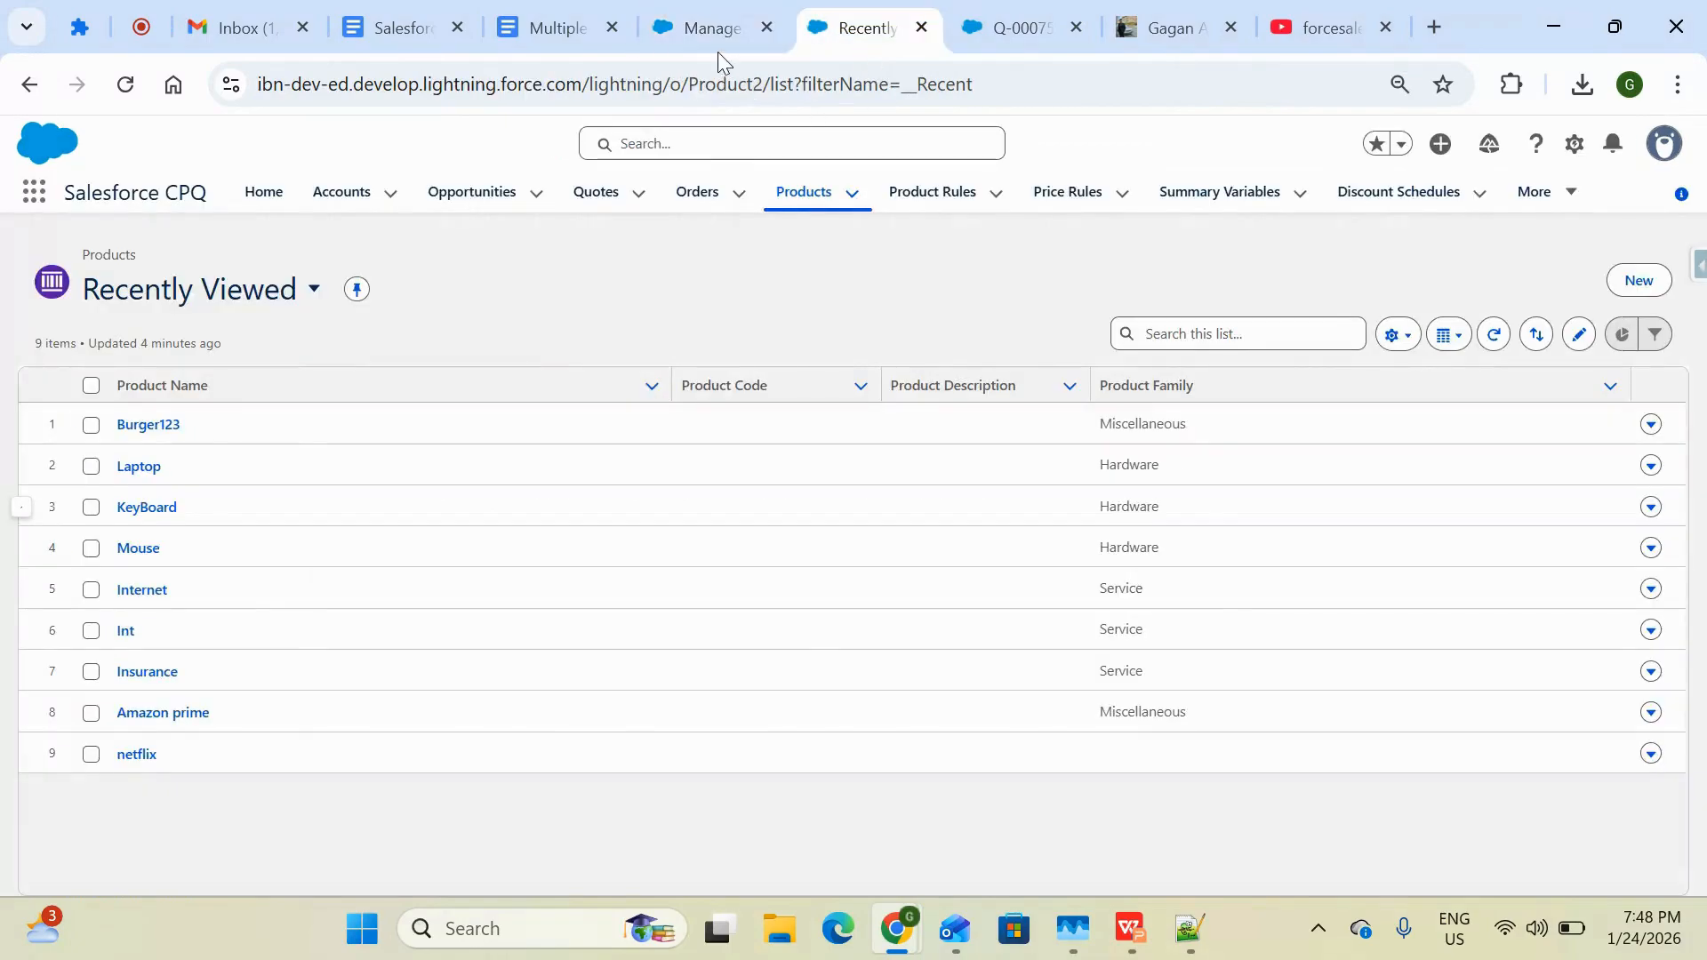
click(749, 46)
click(845, 40)
click(1007, 33)
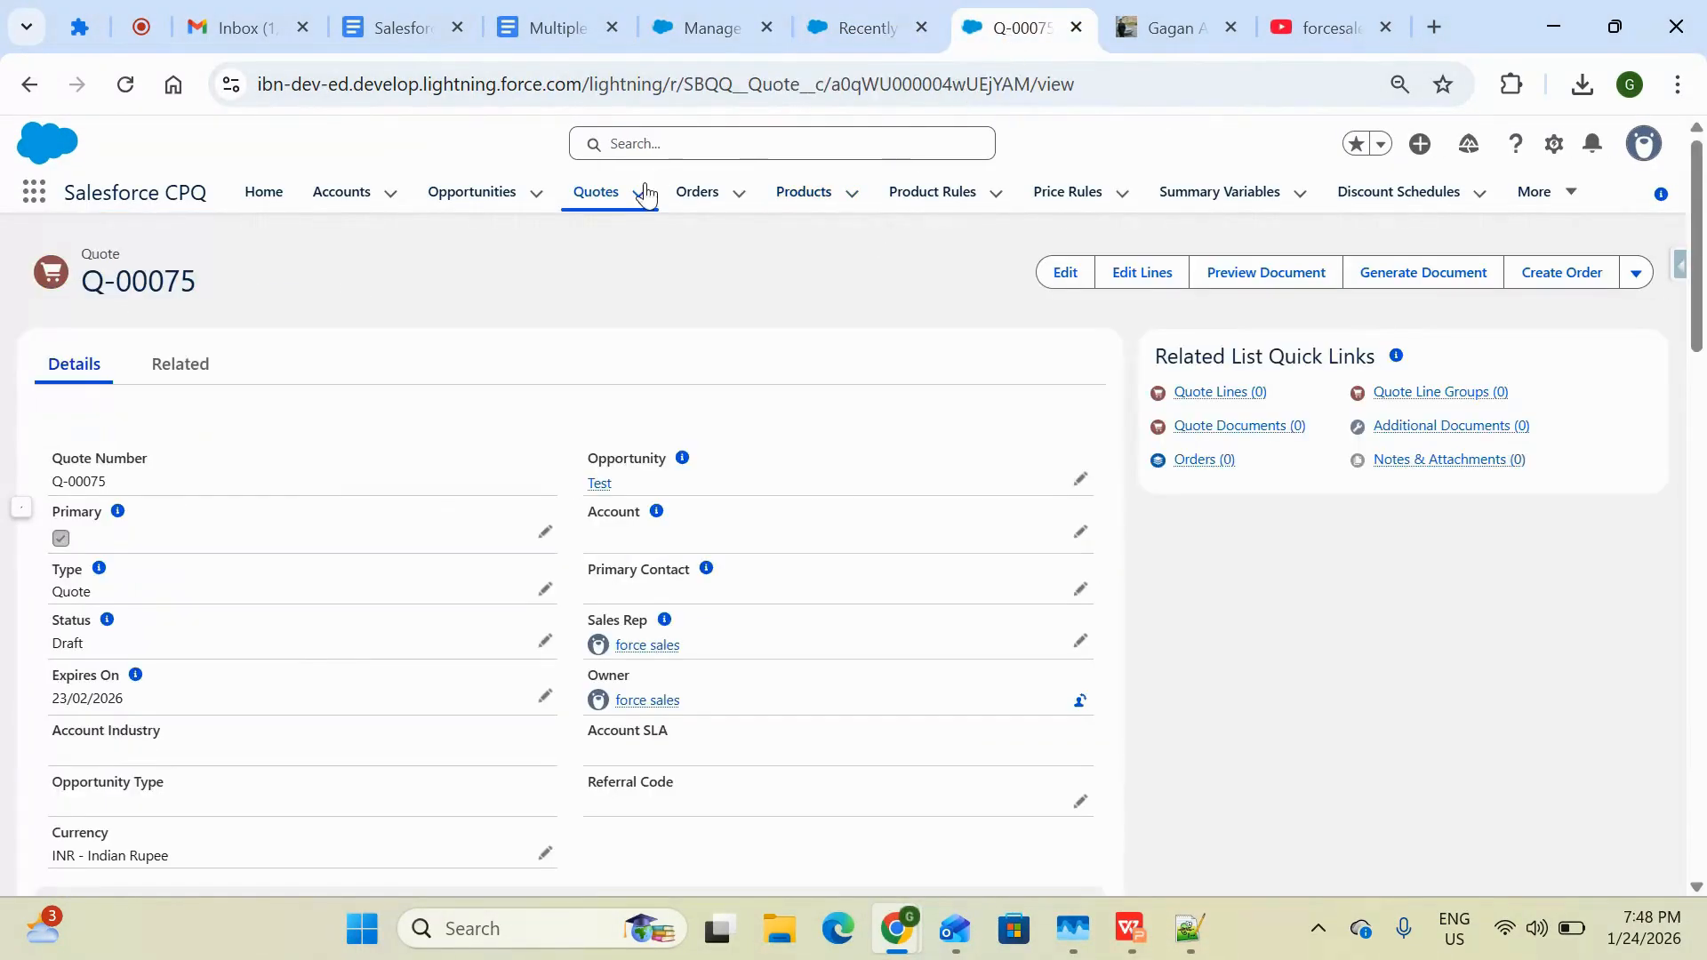
Start a new opportunity named test123 with a close date of 25/01/2026
click(485, 207)
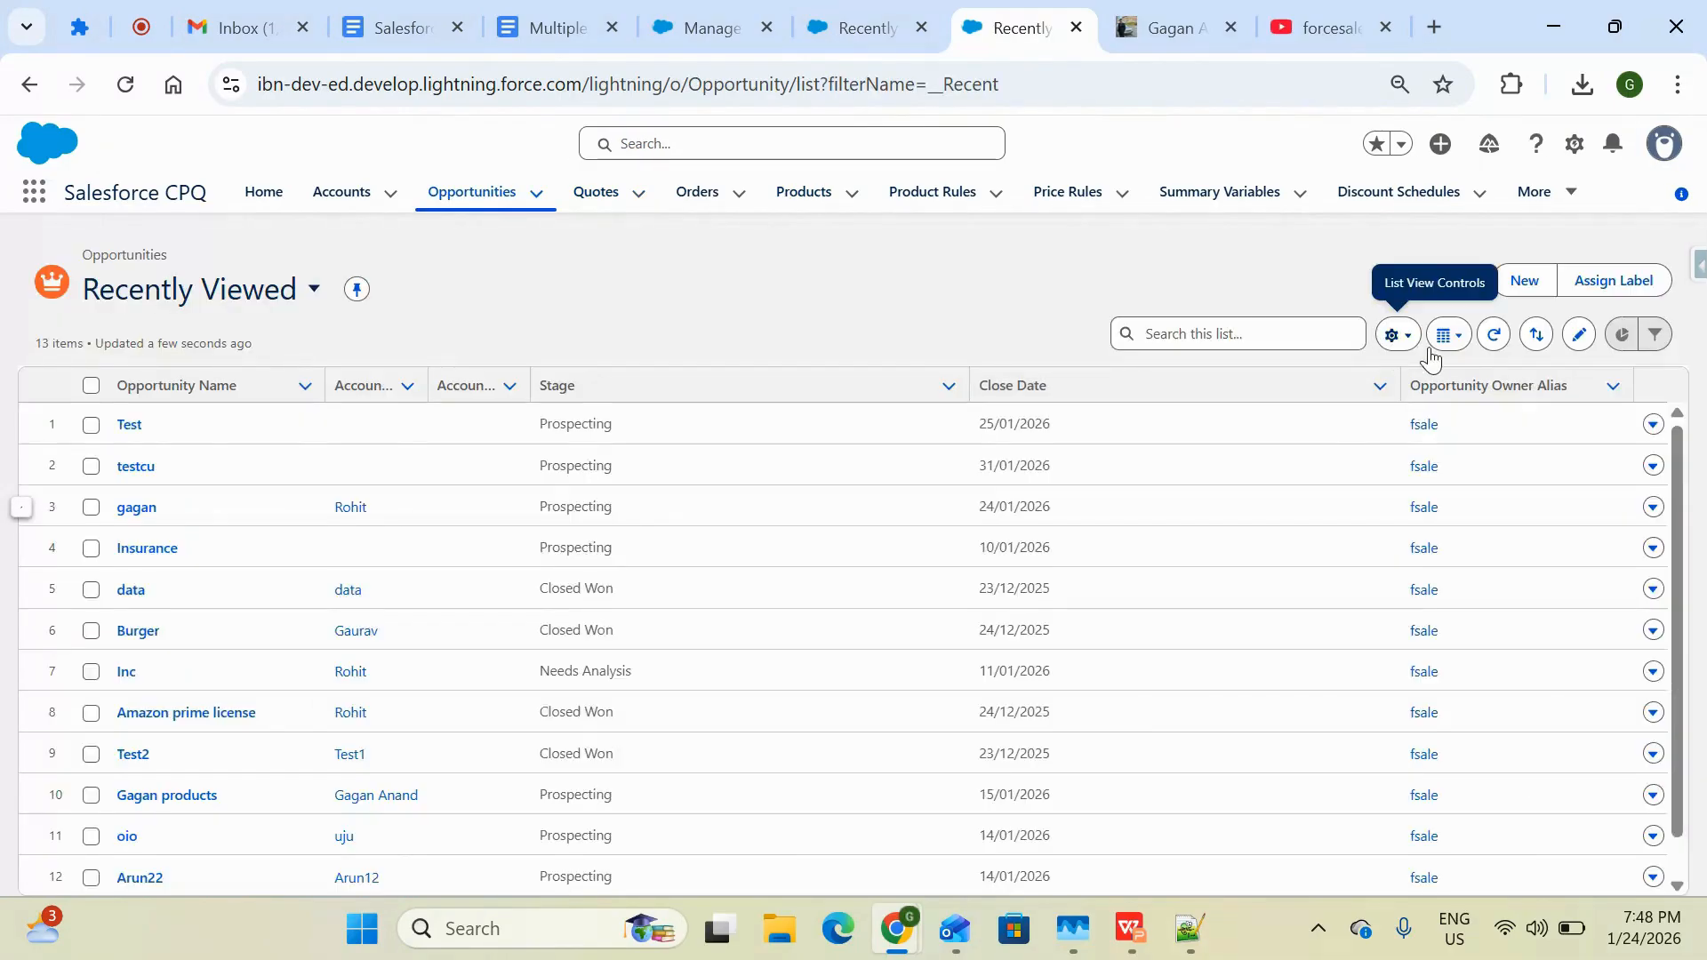
click(1541, 280)
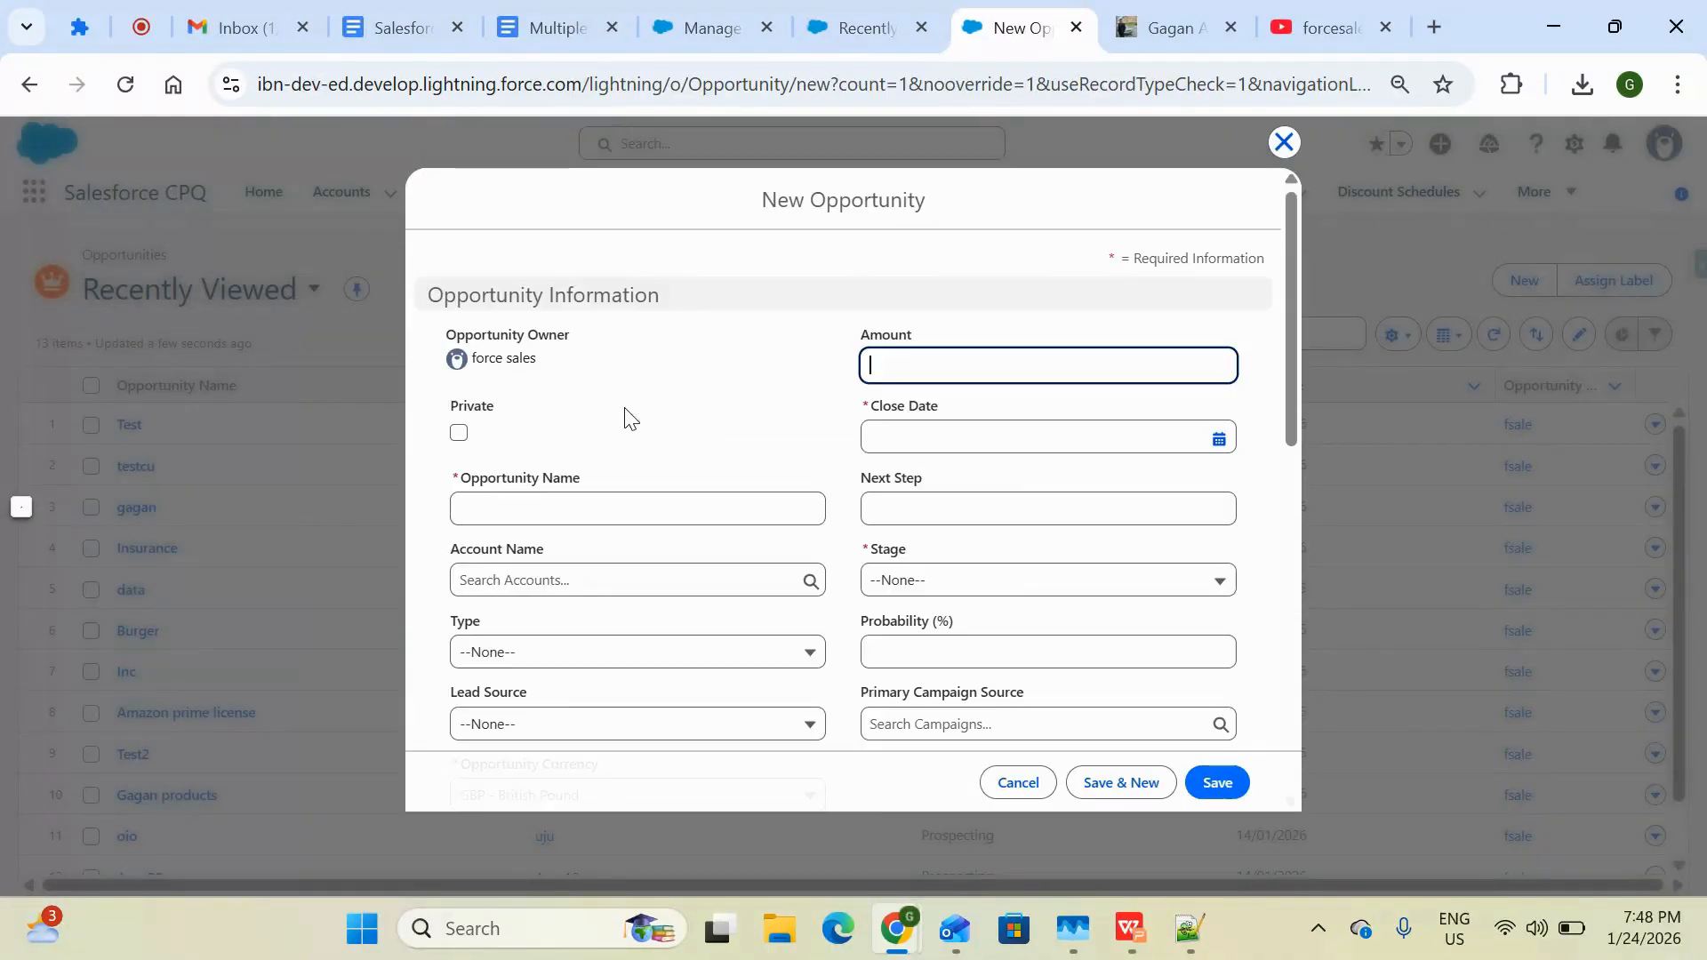
click(587, 513)
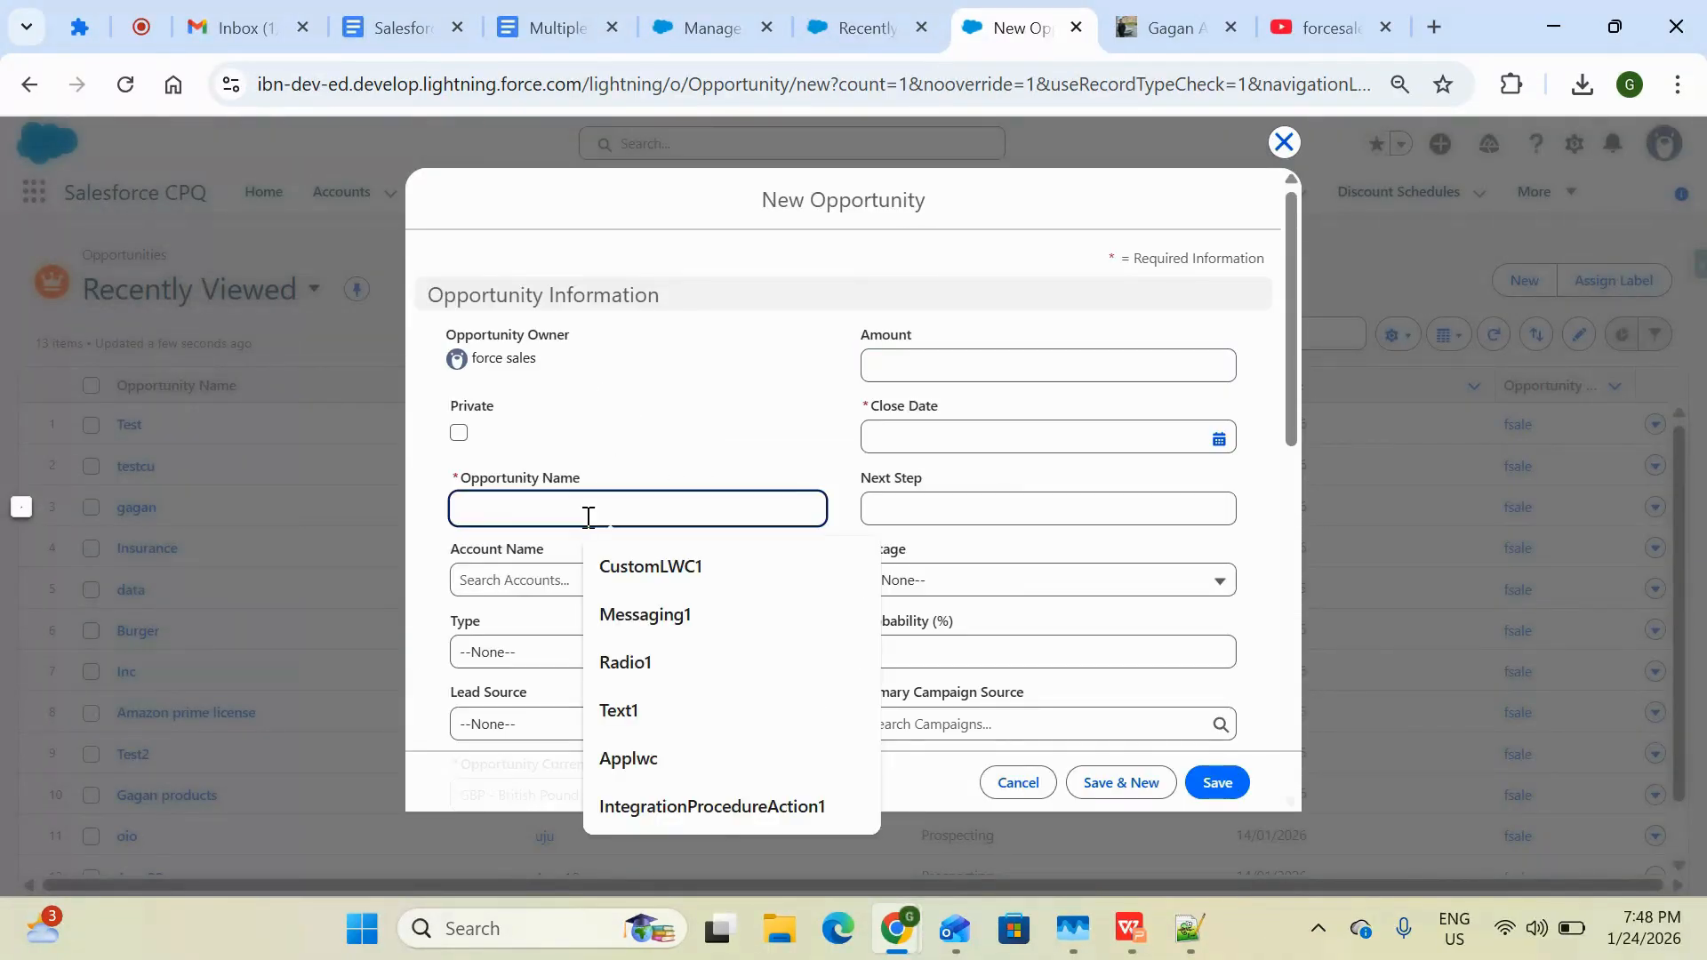
text(test123)
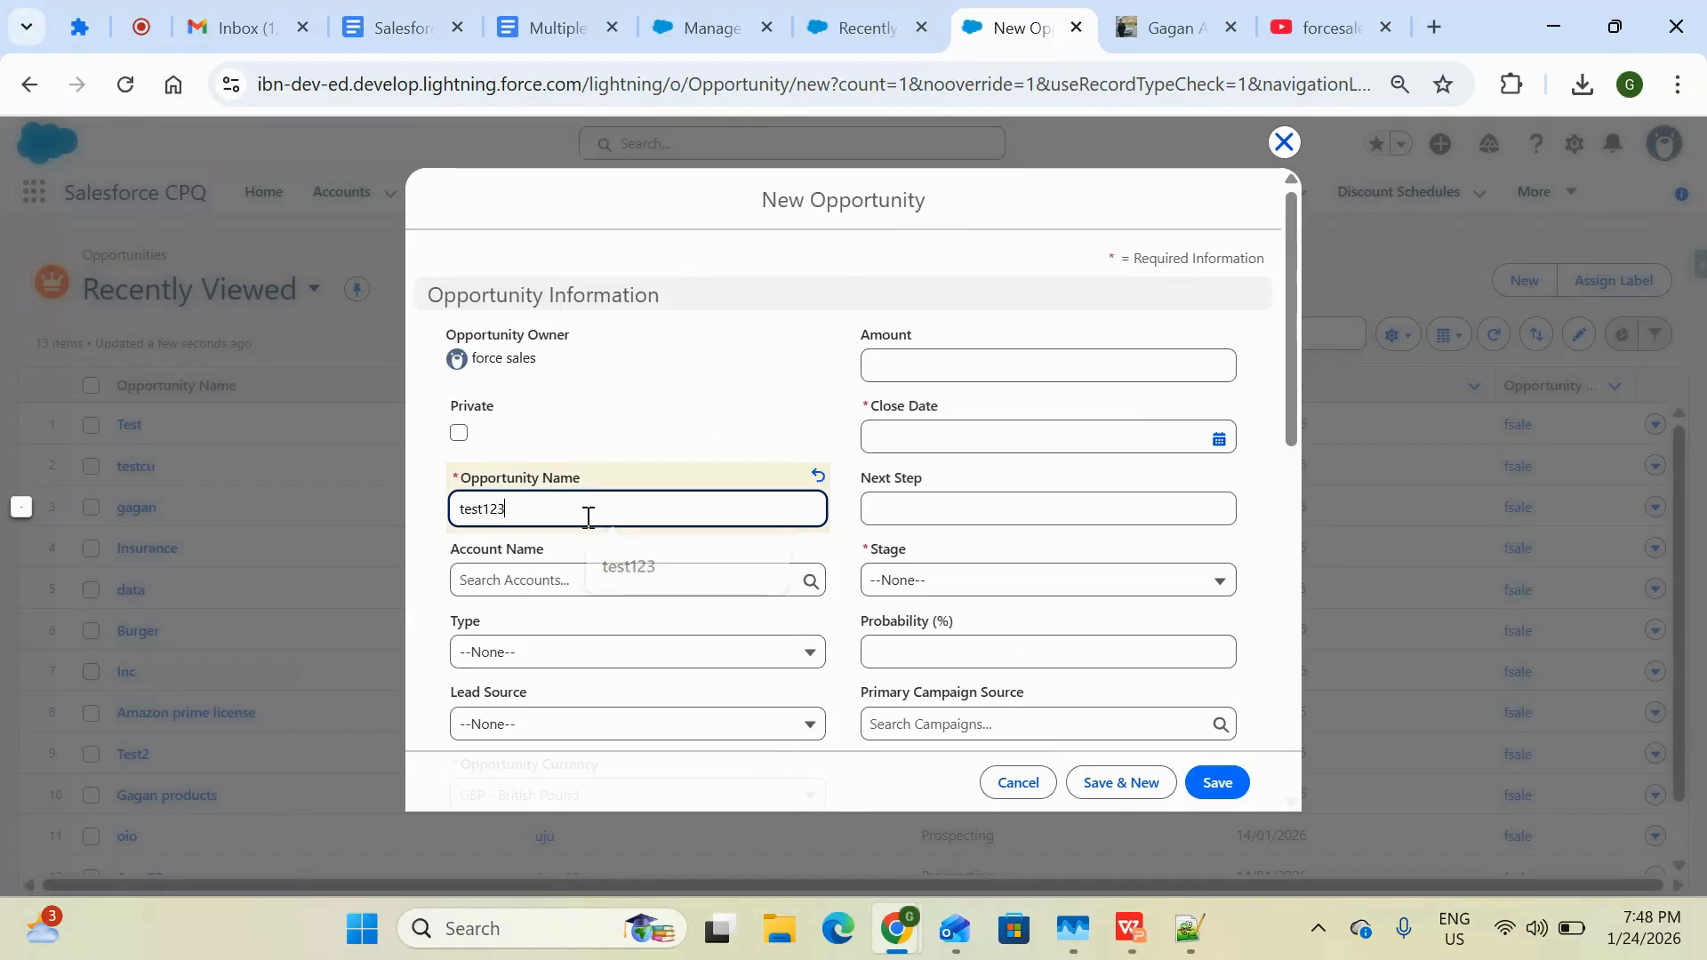
click(1217, 438)
click(1210, 684)
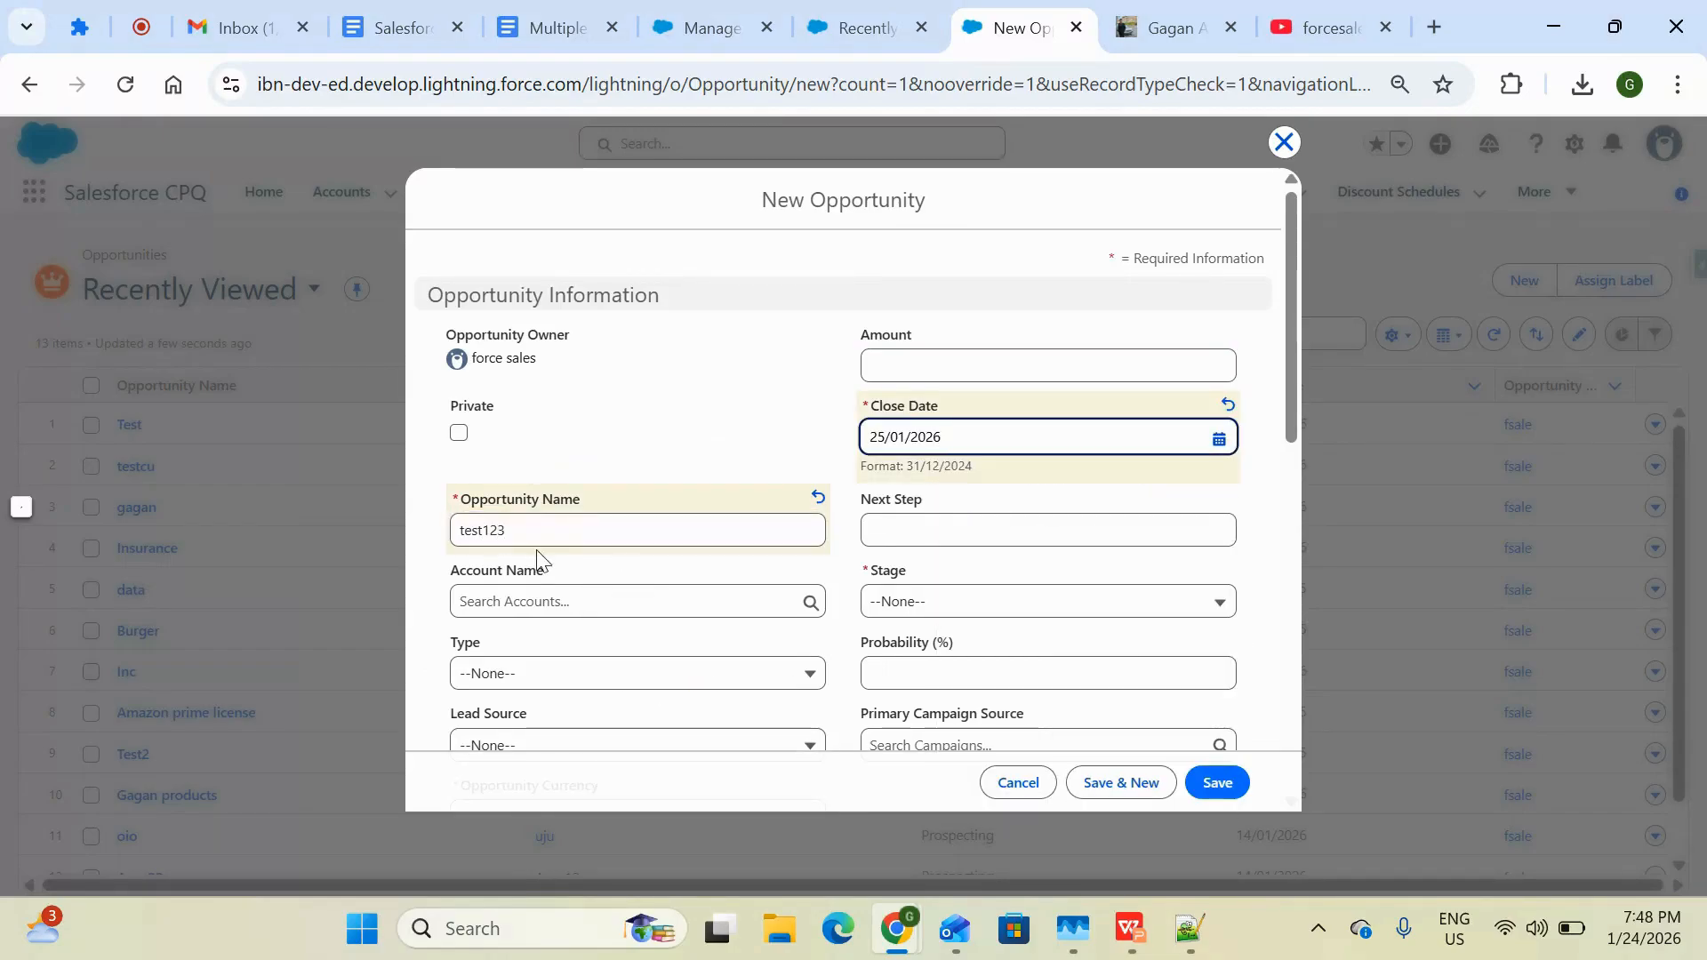
Review the tutorial slide about choosing the currency on the opportunity and quote
scroll(537, 557, down, 2)
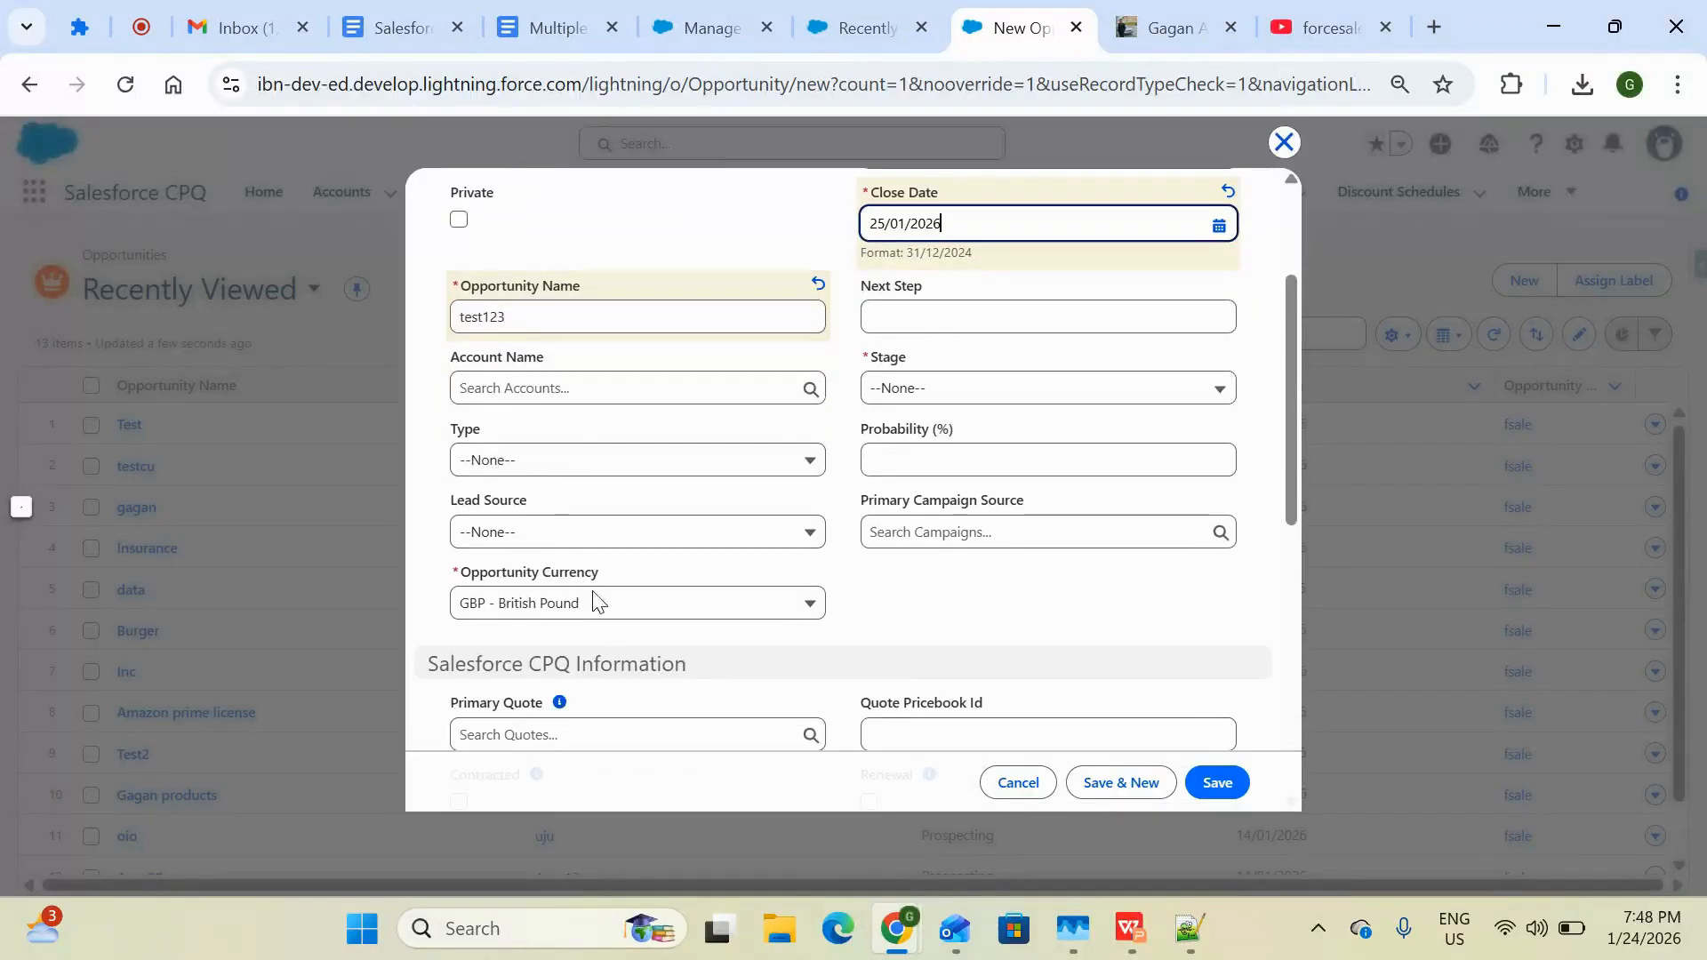
click(1127, 940)
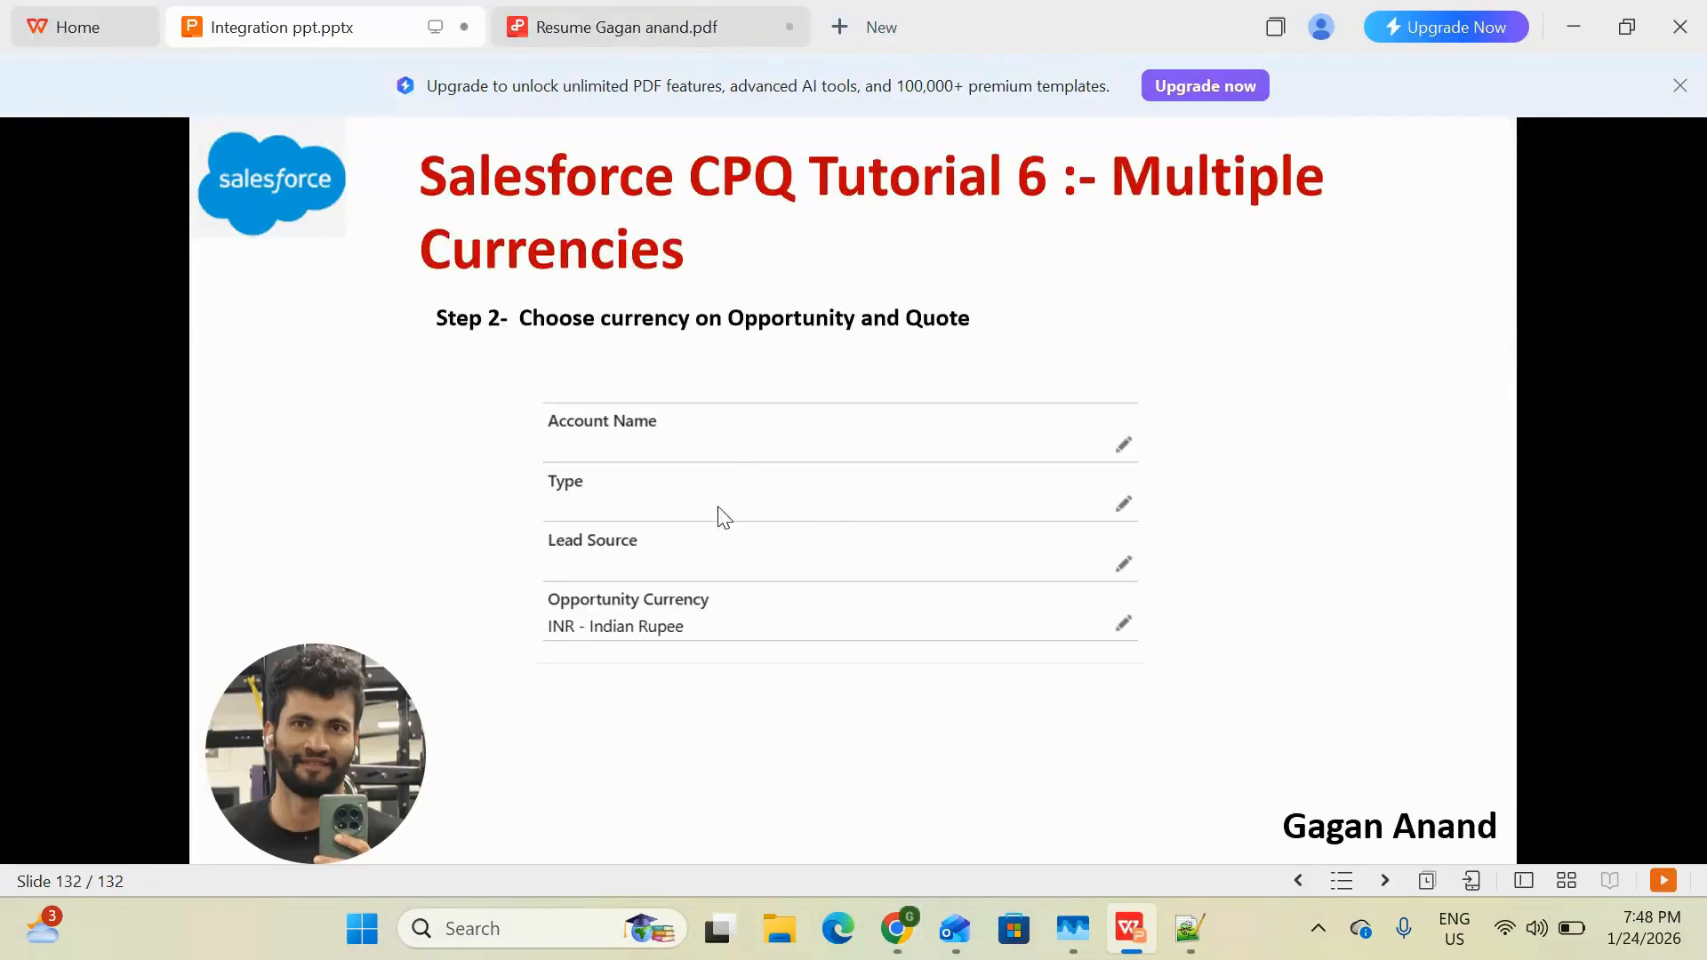
key(alt+Tab)
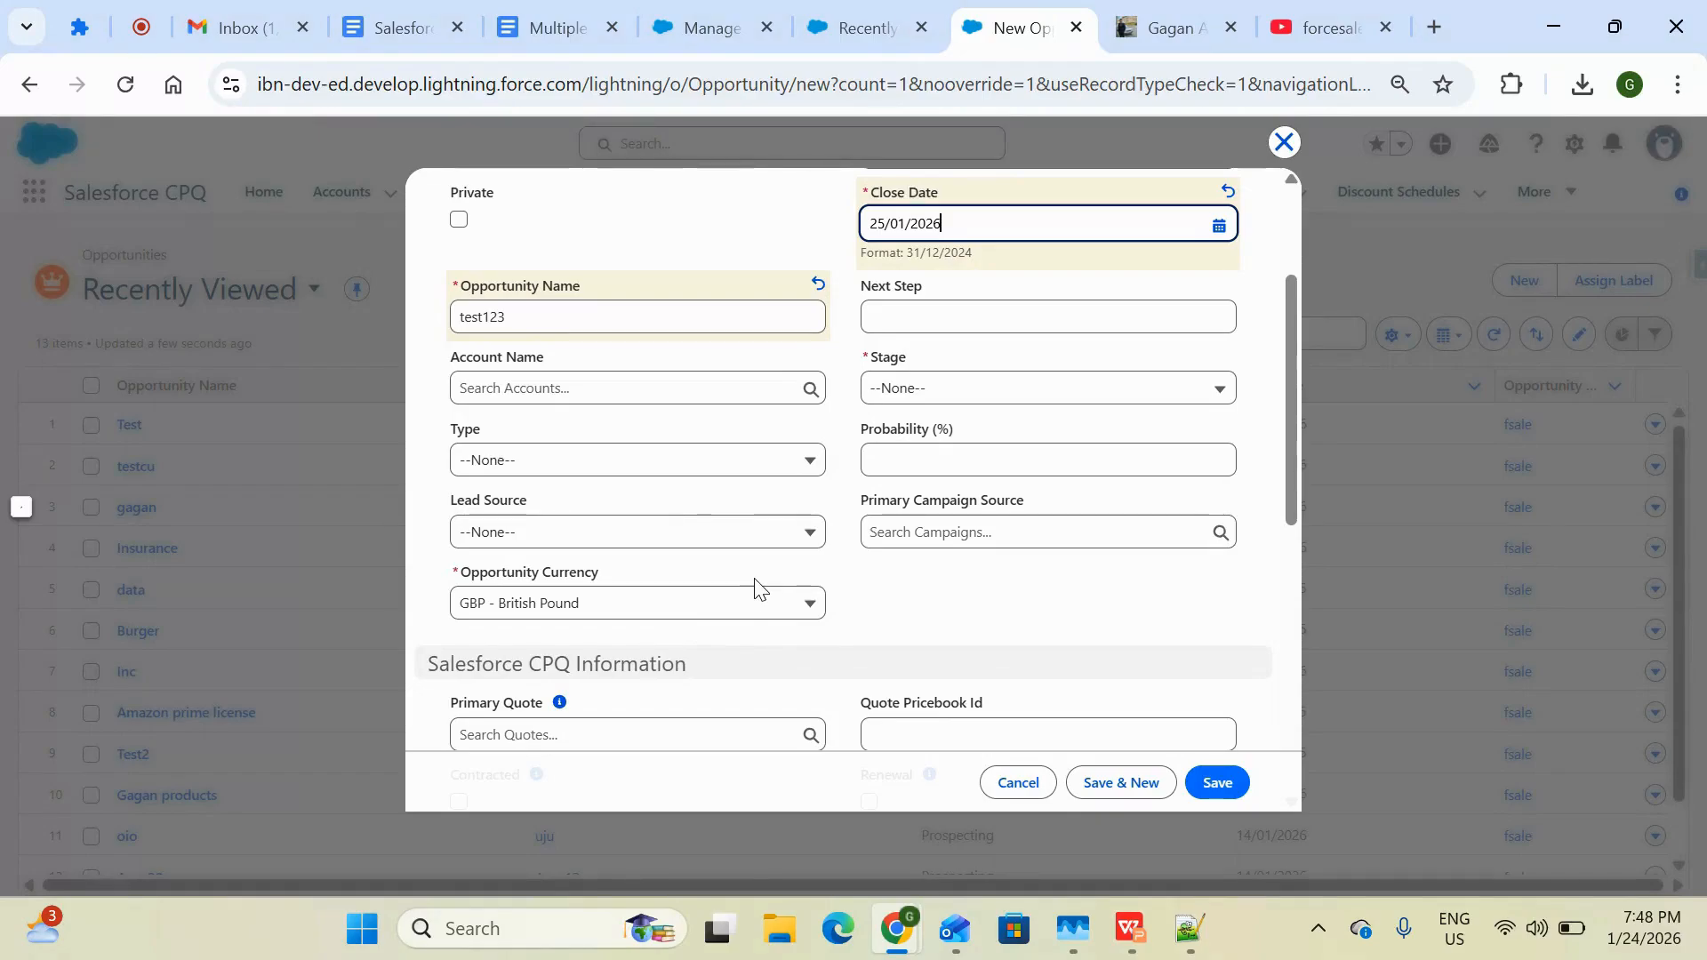
Check the currency options for the opportunity against the active currencies in Manage Currencies
click(751, 612)
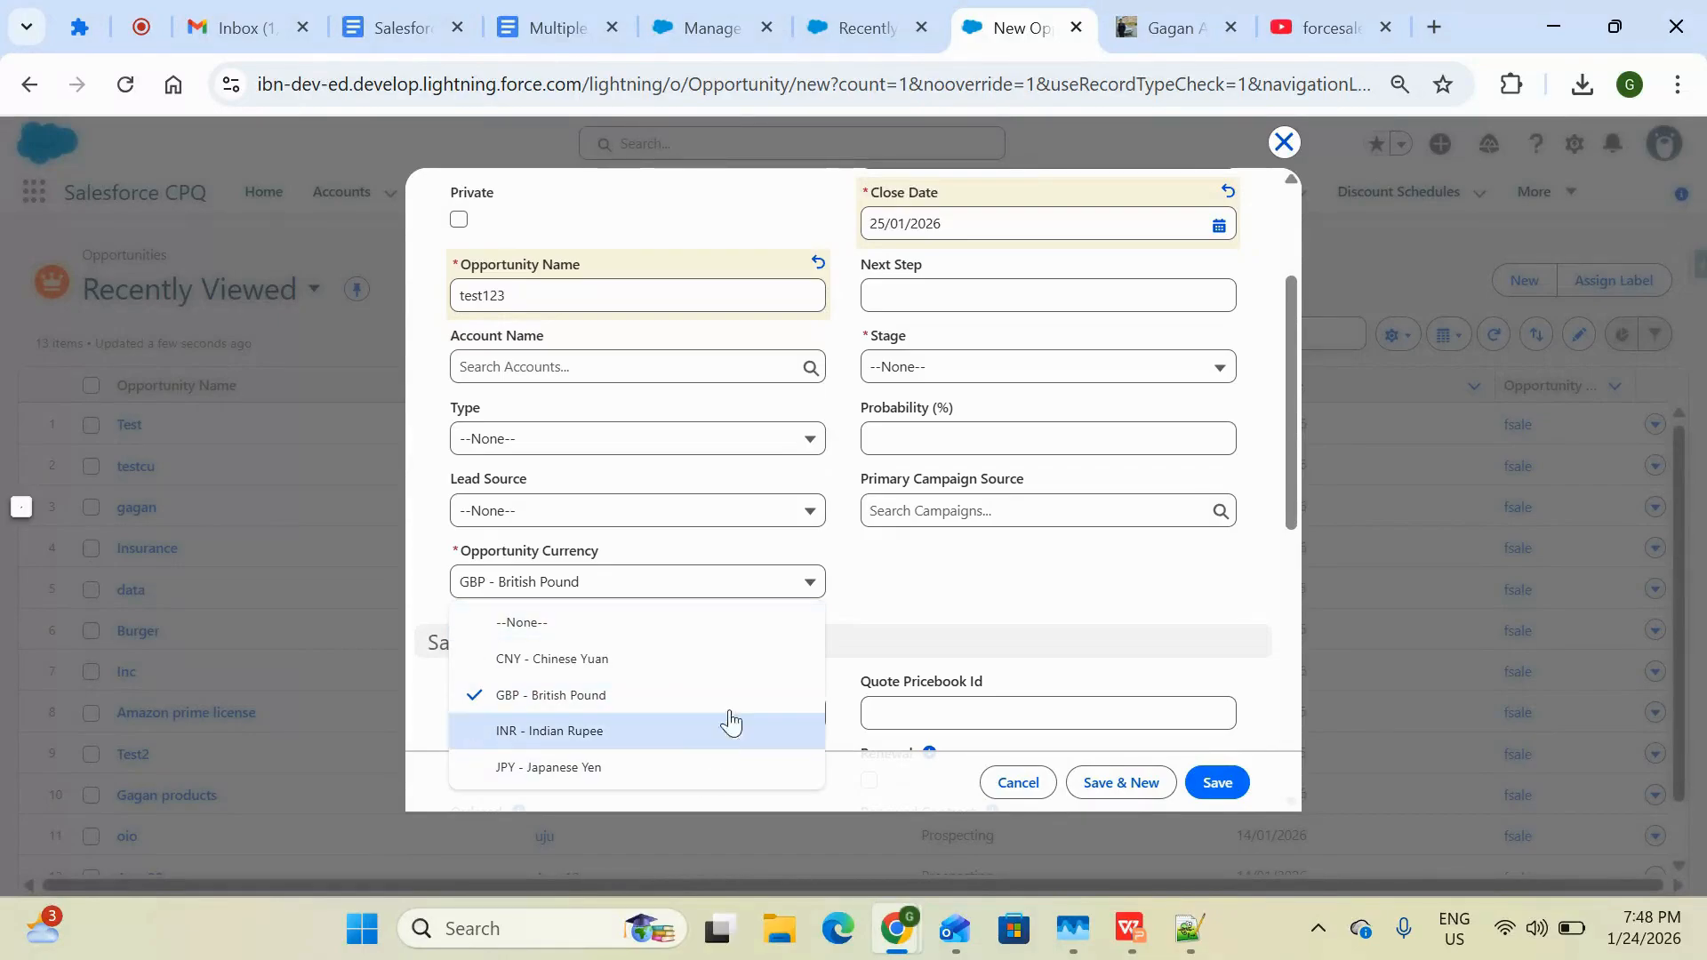
click(862, 34)
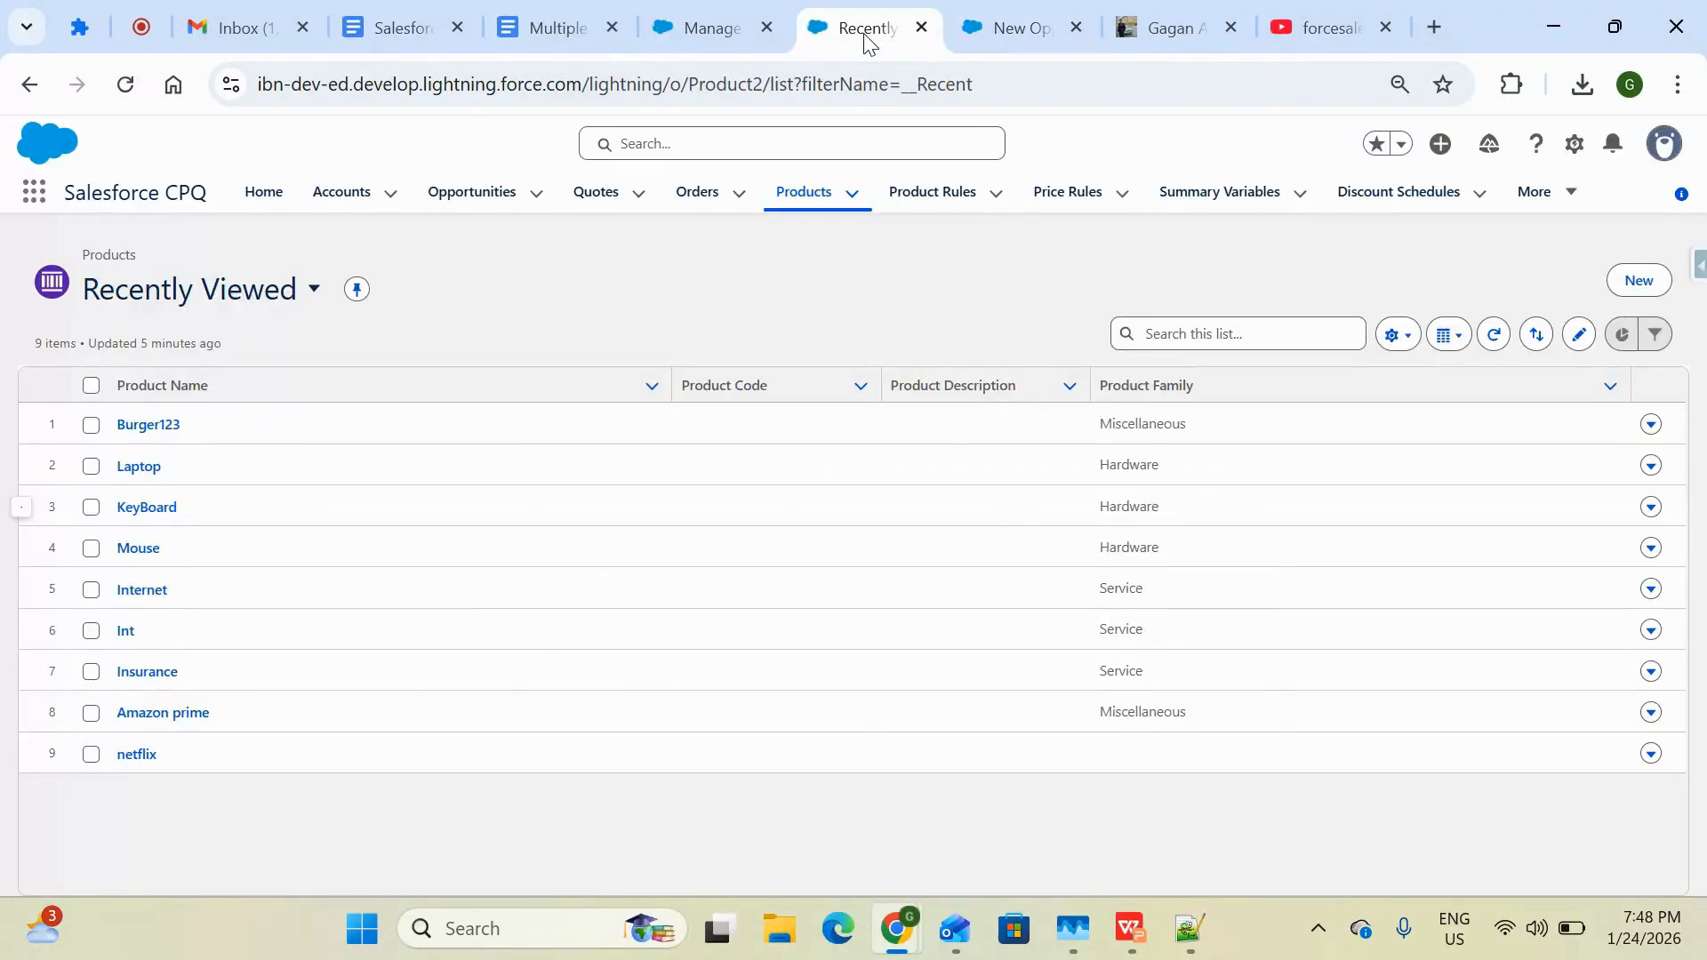
click(701, 46)
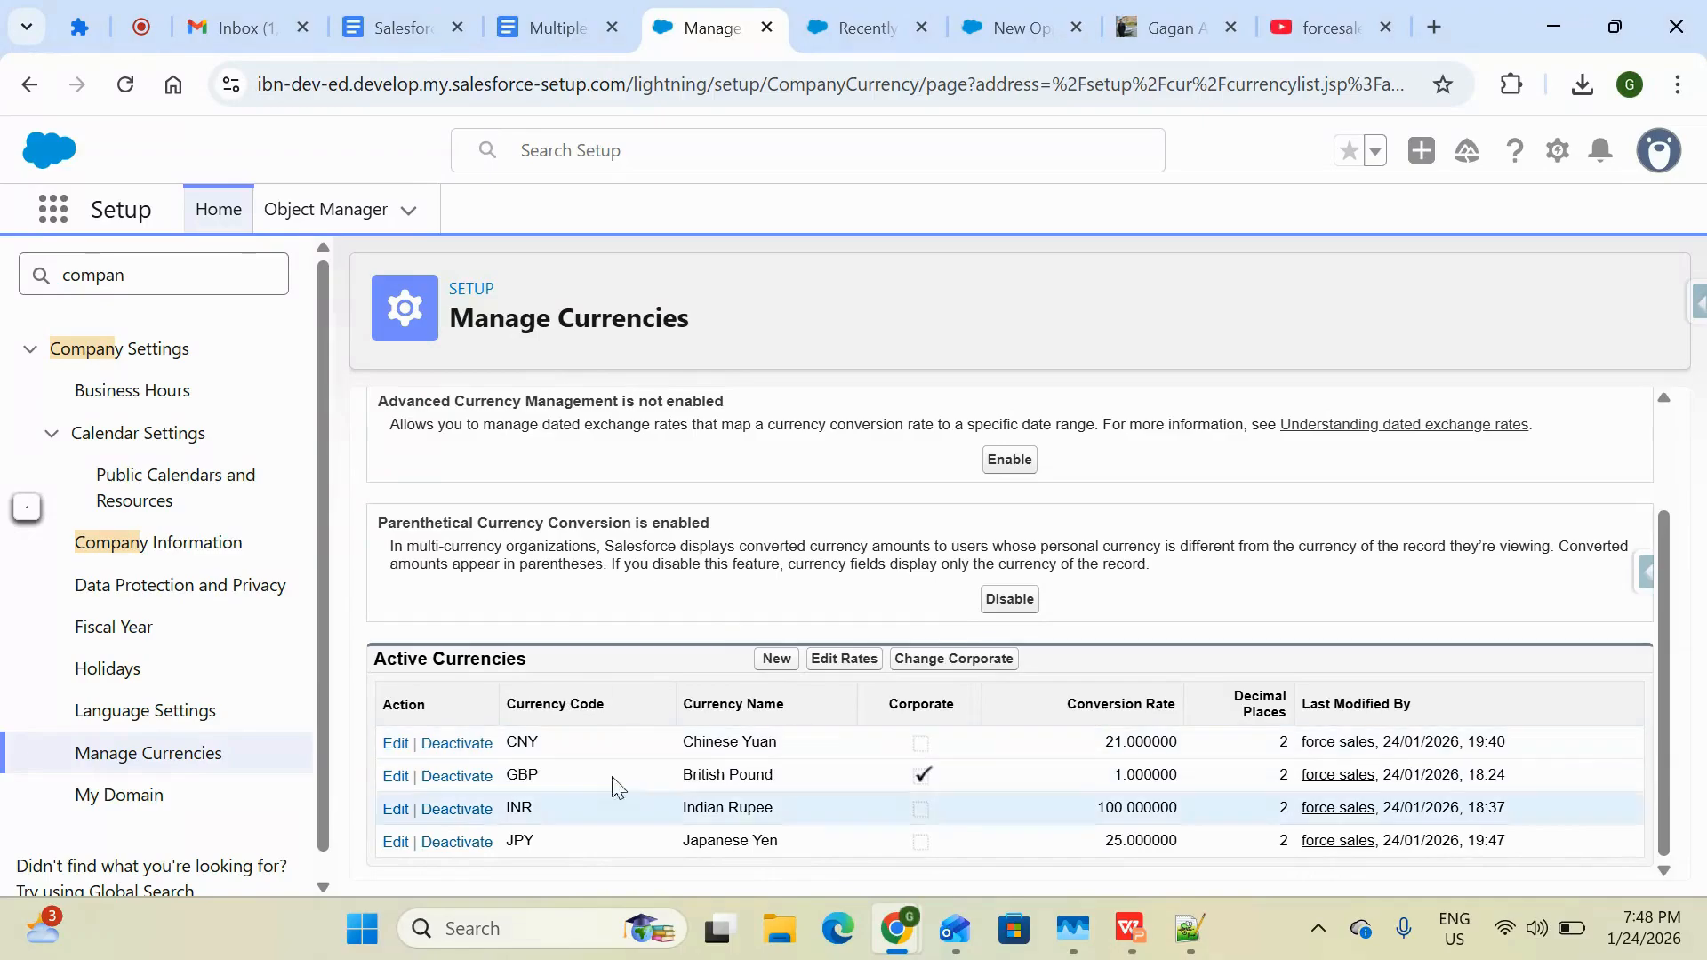
click(869, 35)
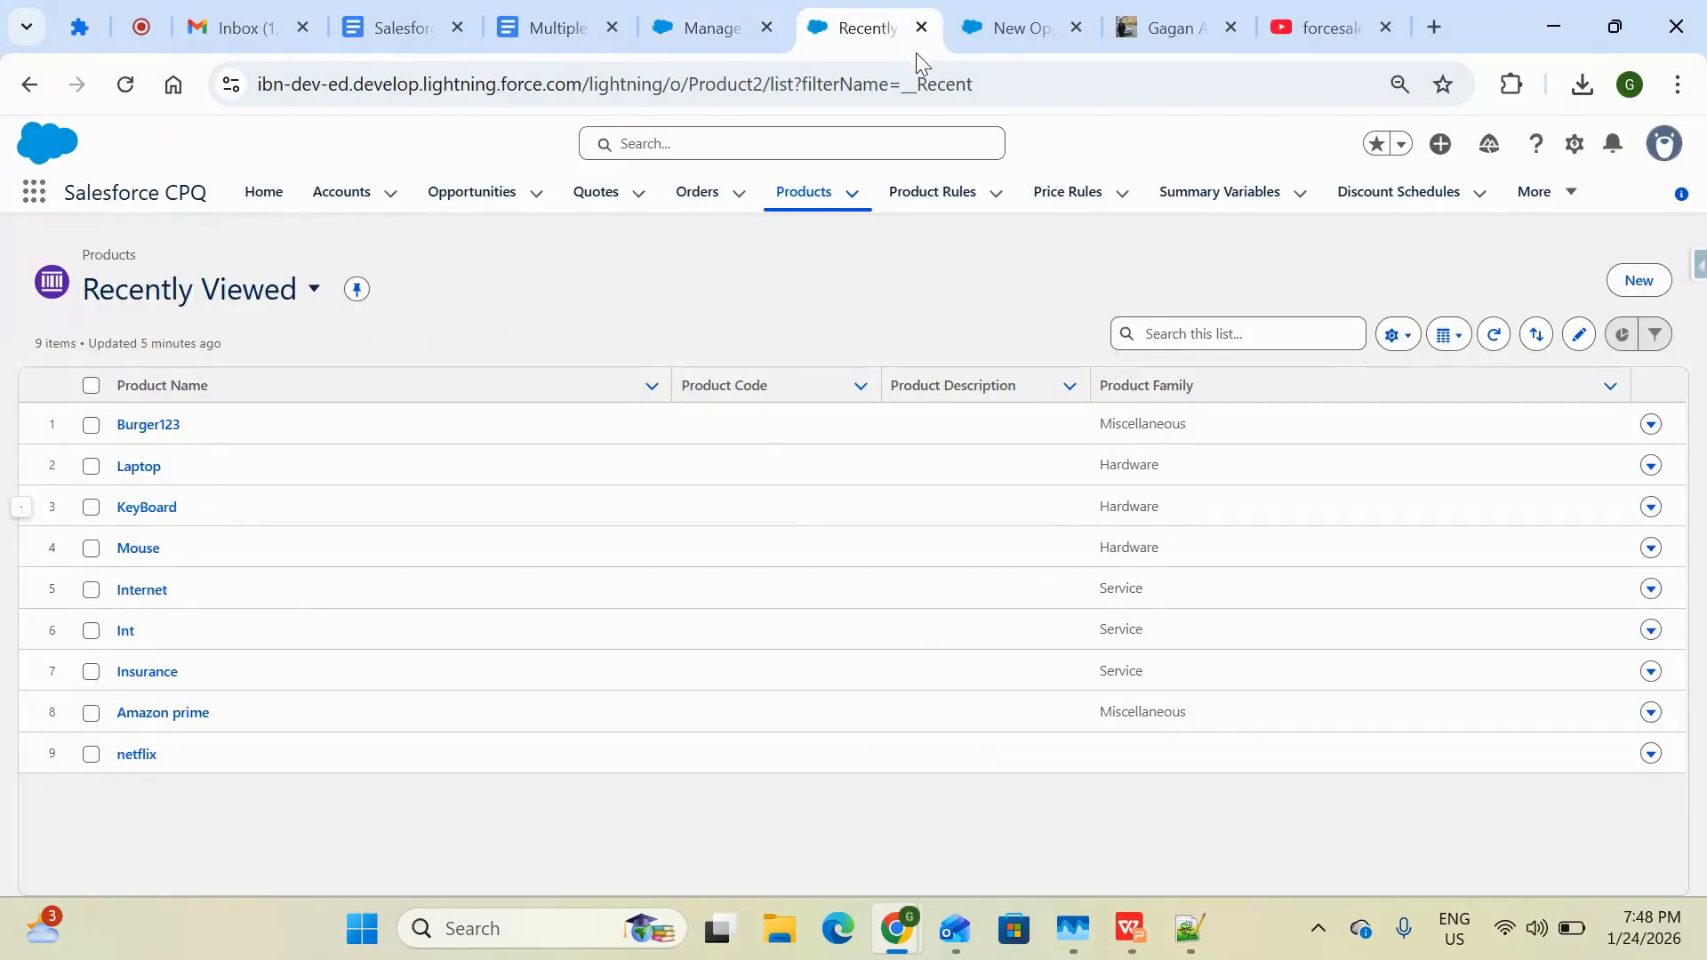
click(998, 34)
scroll(758, 488, down, 2)
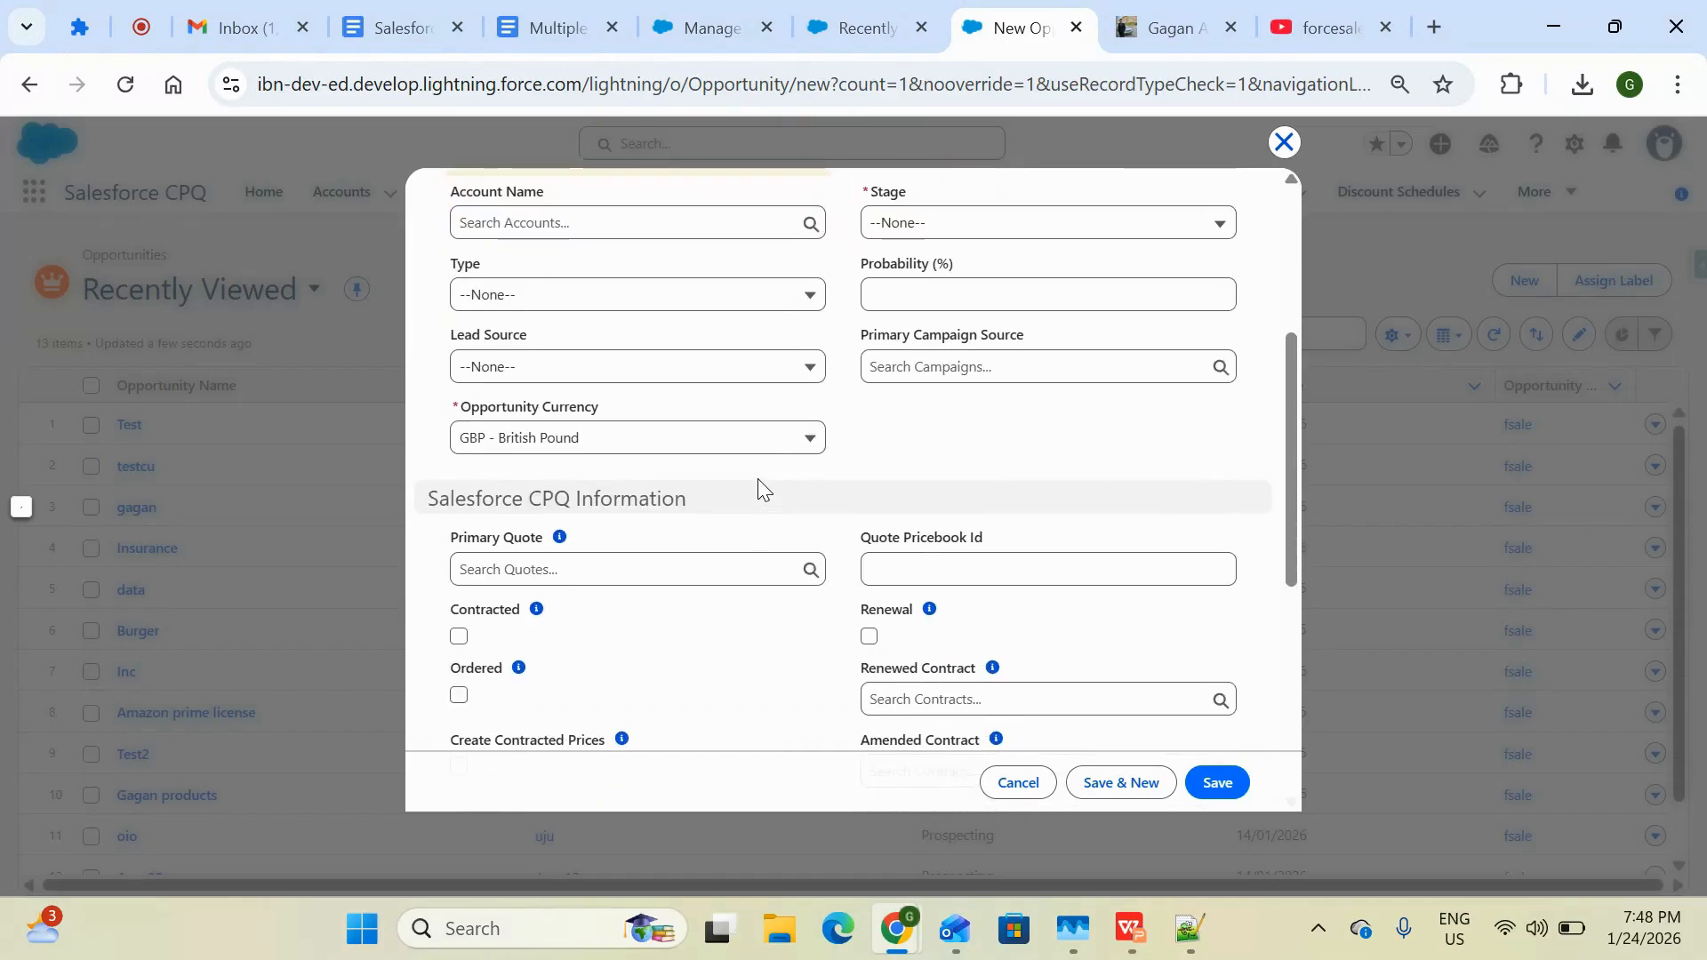
scroll(758, 488, up, 1)
Set the opportunity currency to INR - Indian Rupee and the stage to Prospecting, then save the opportunity
click(729, 524)
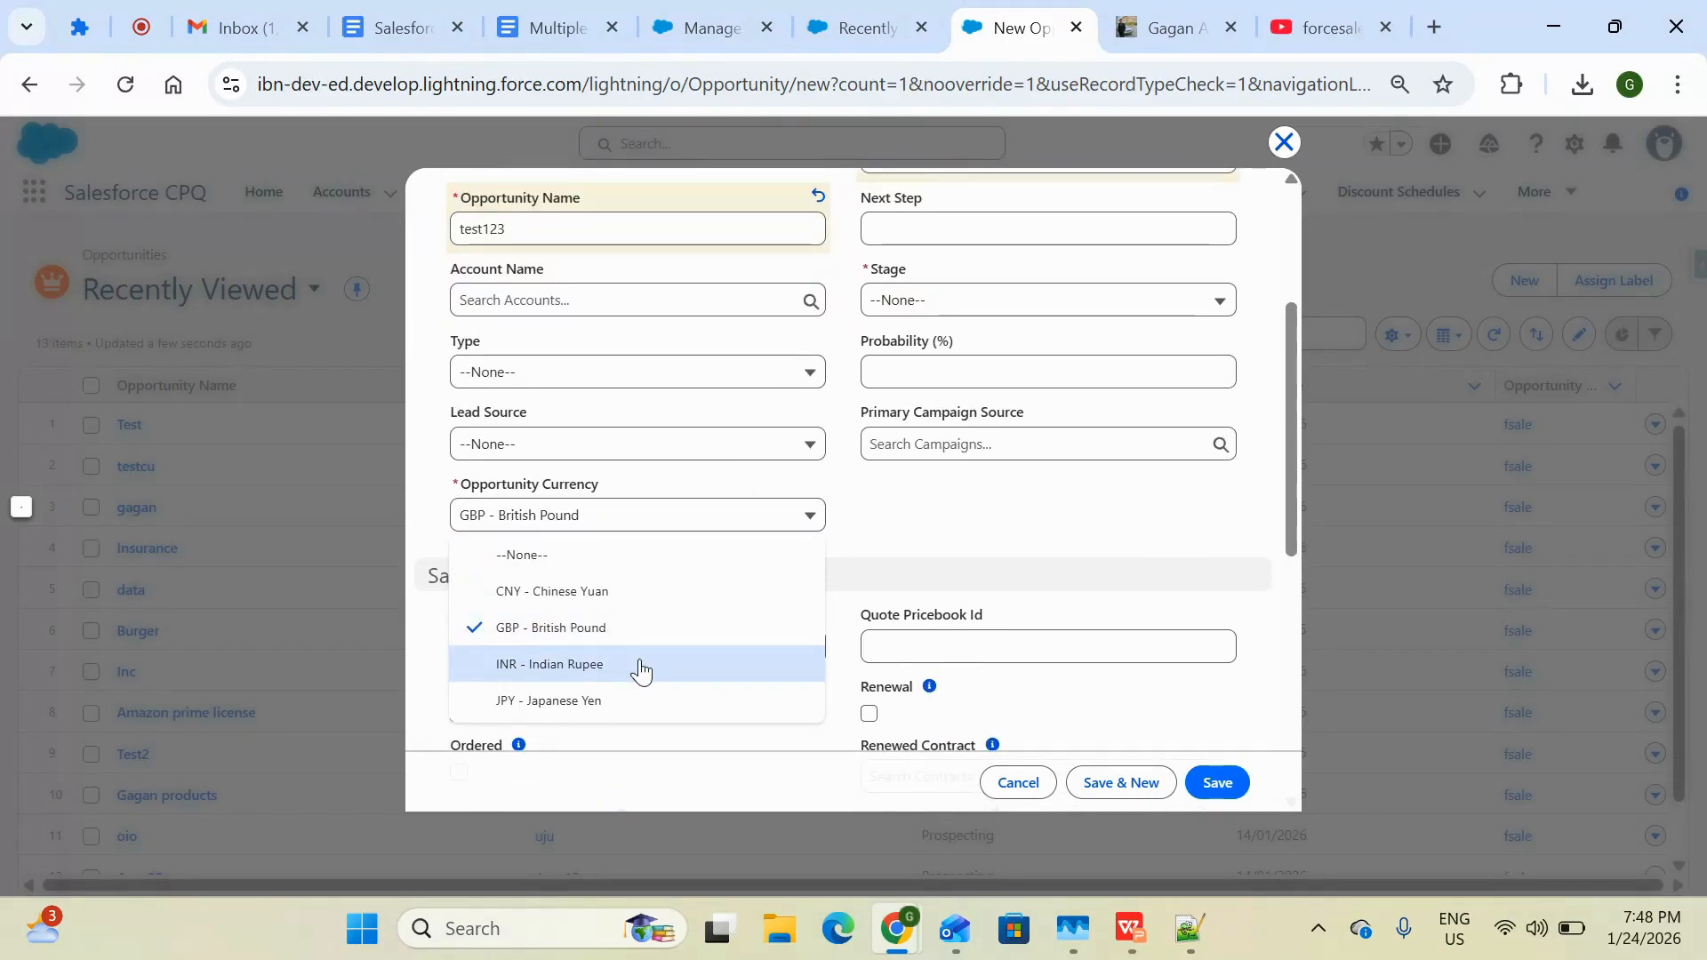
click(640, 671)
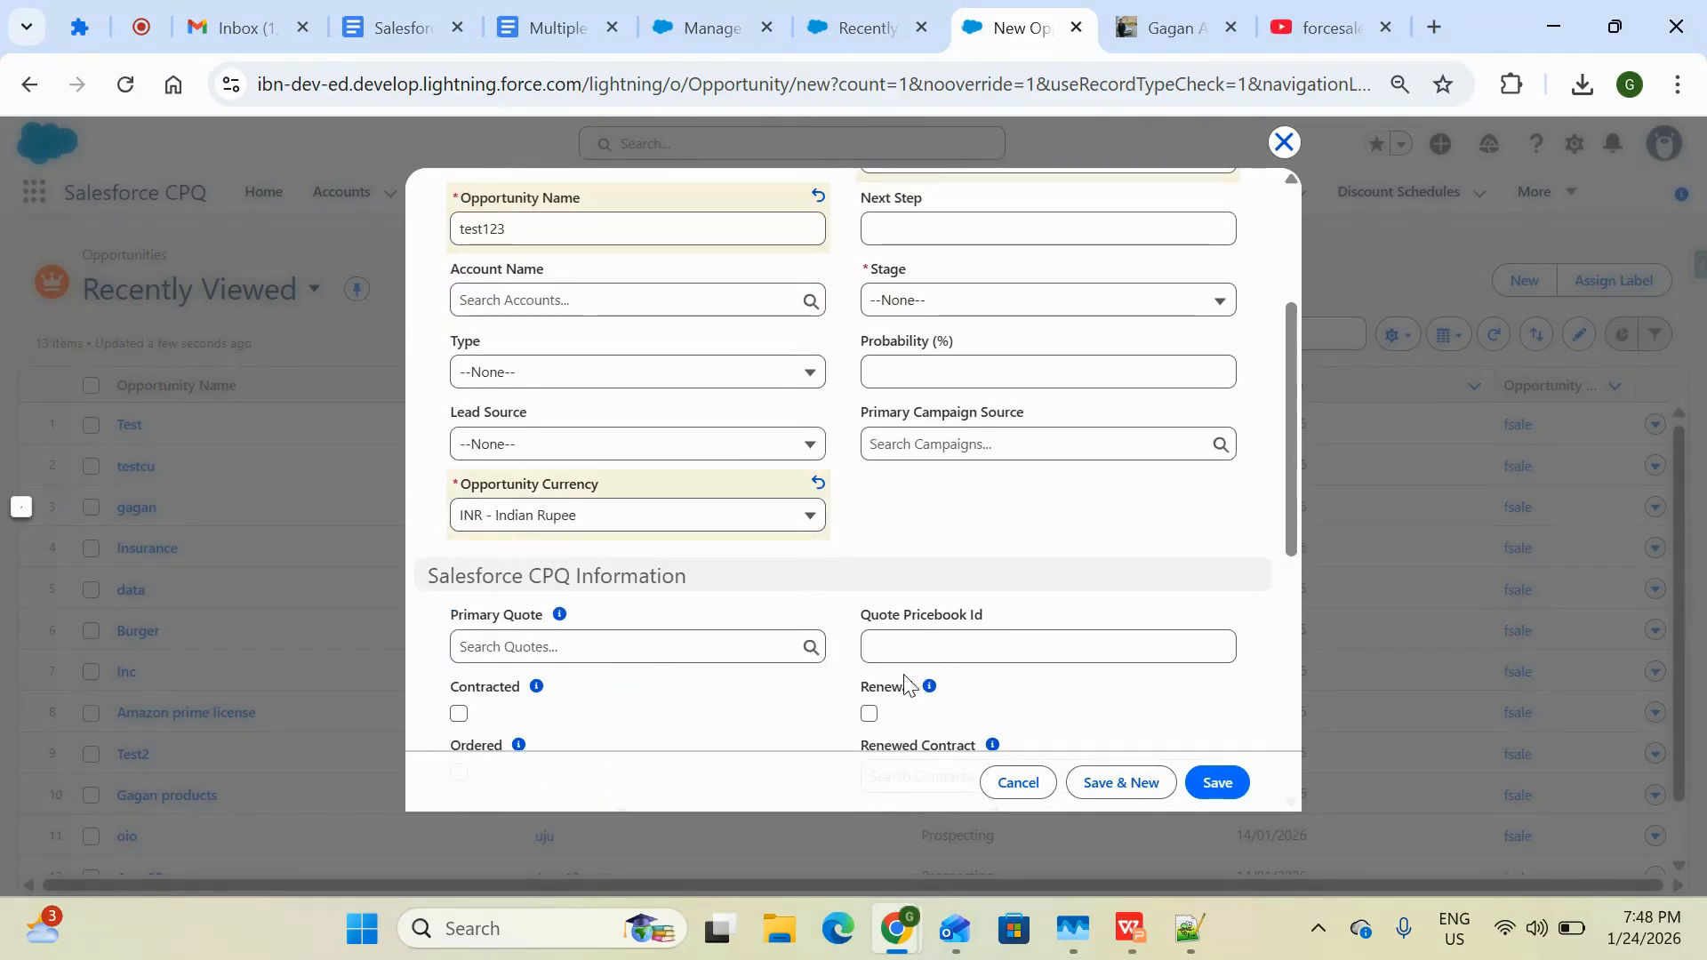
scroll(1165, 675, up, 1)
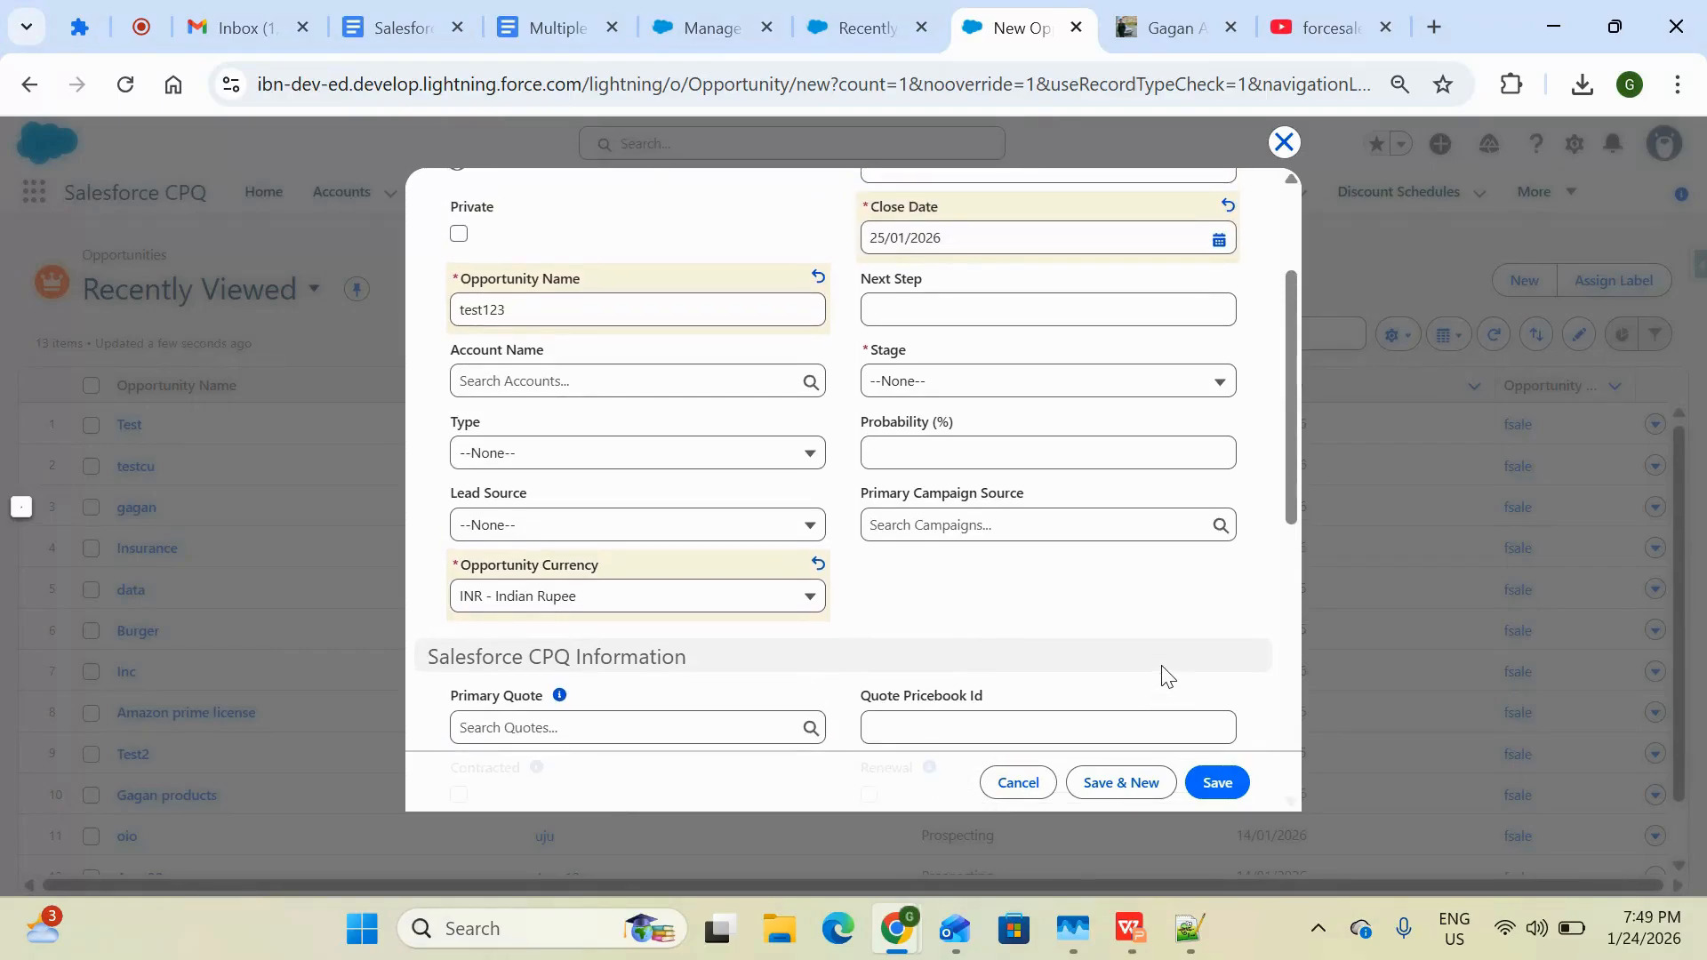
scroll(1163, 674, up, 3)
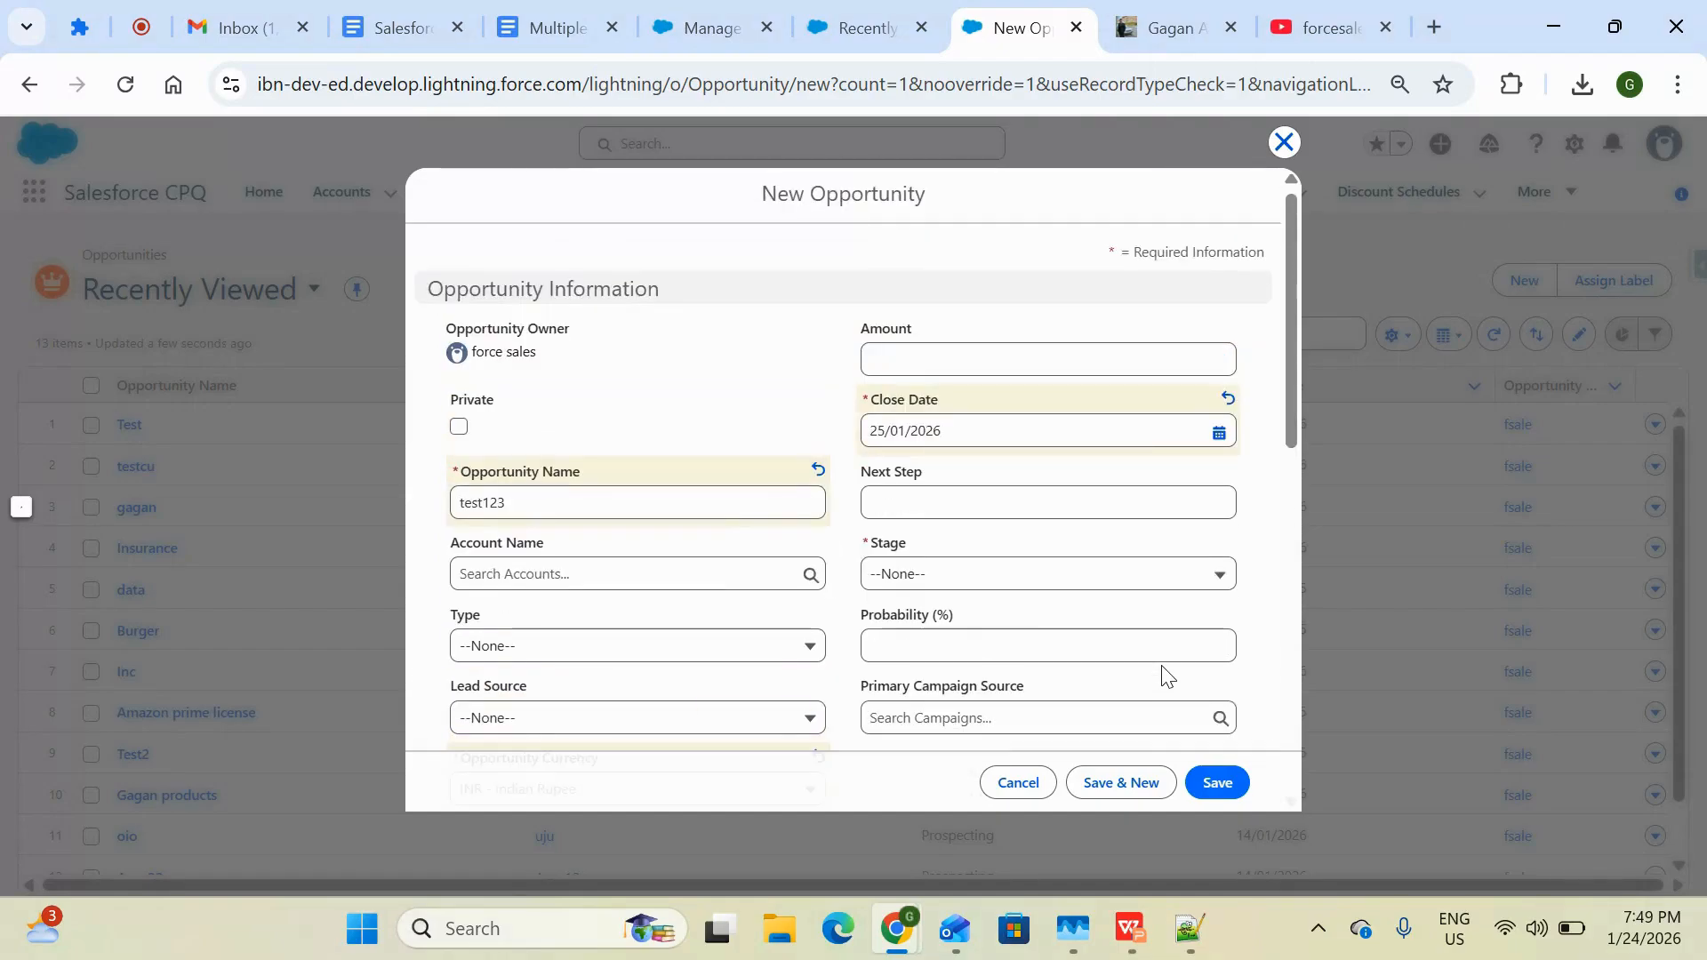
click(1047, 576)
click(999, 656)
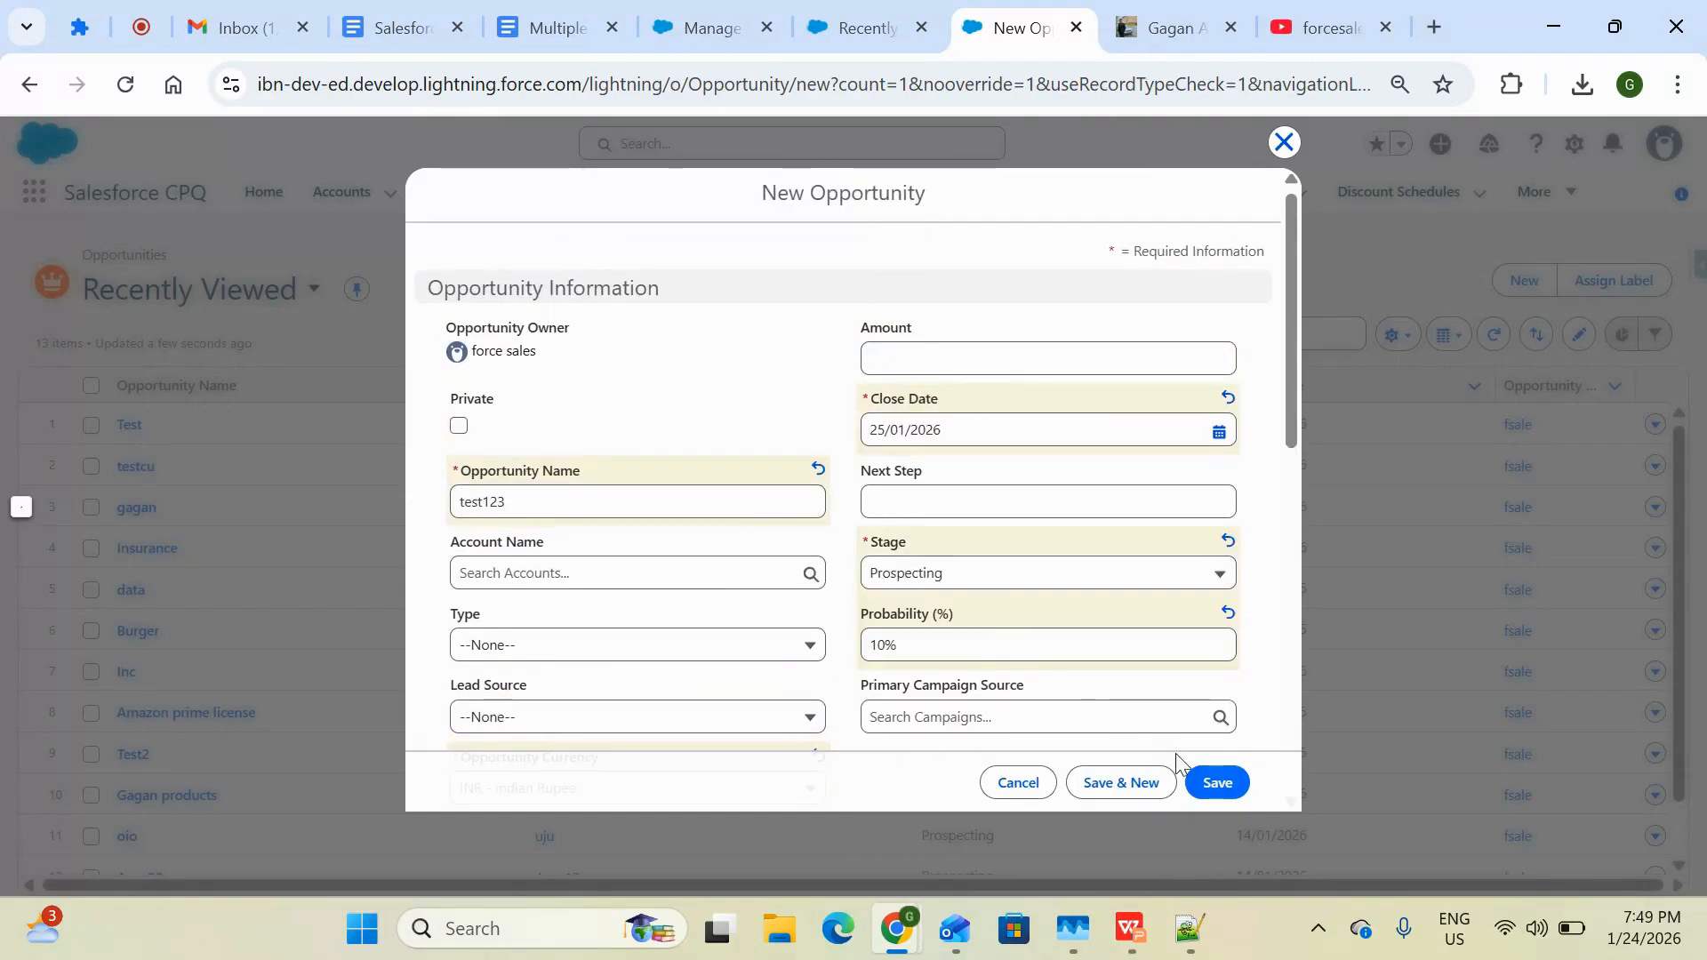
click(1208, 784)
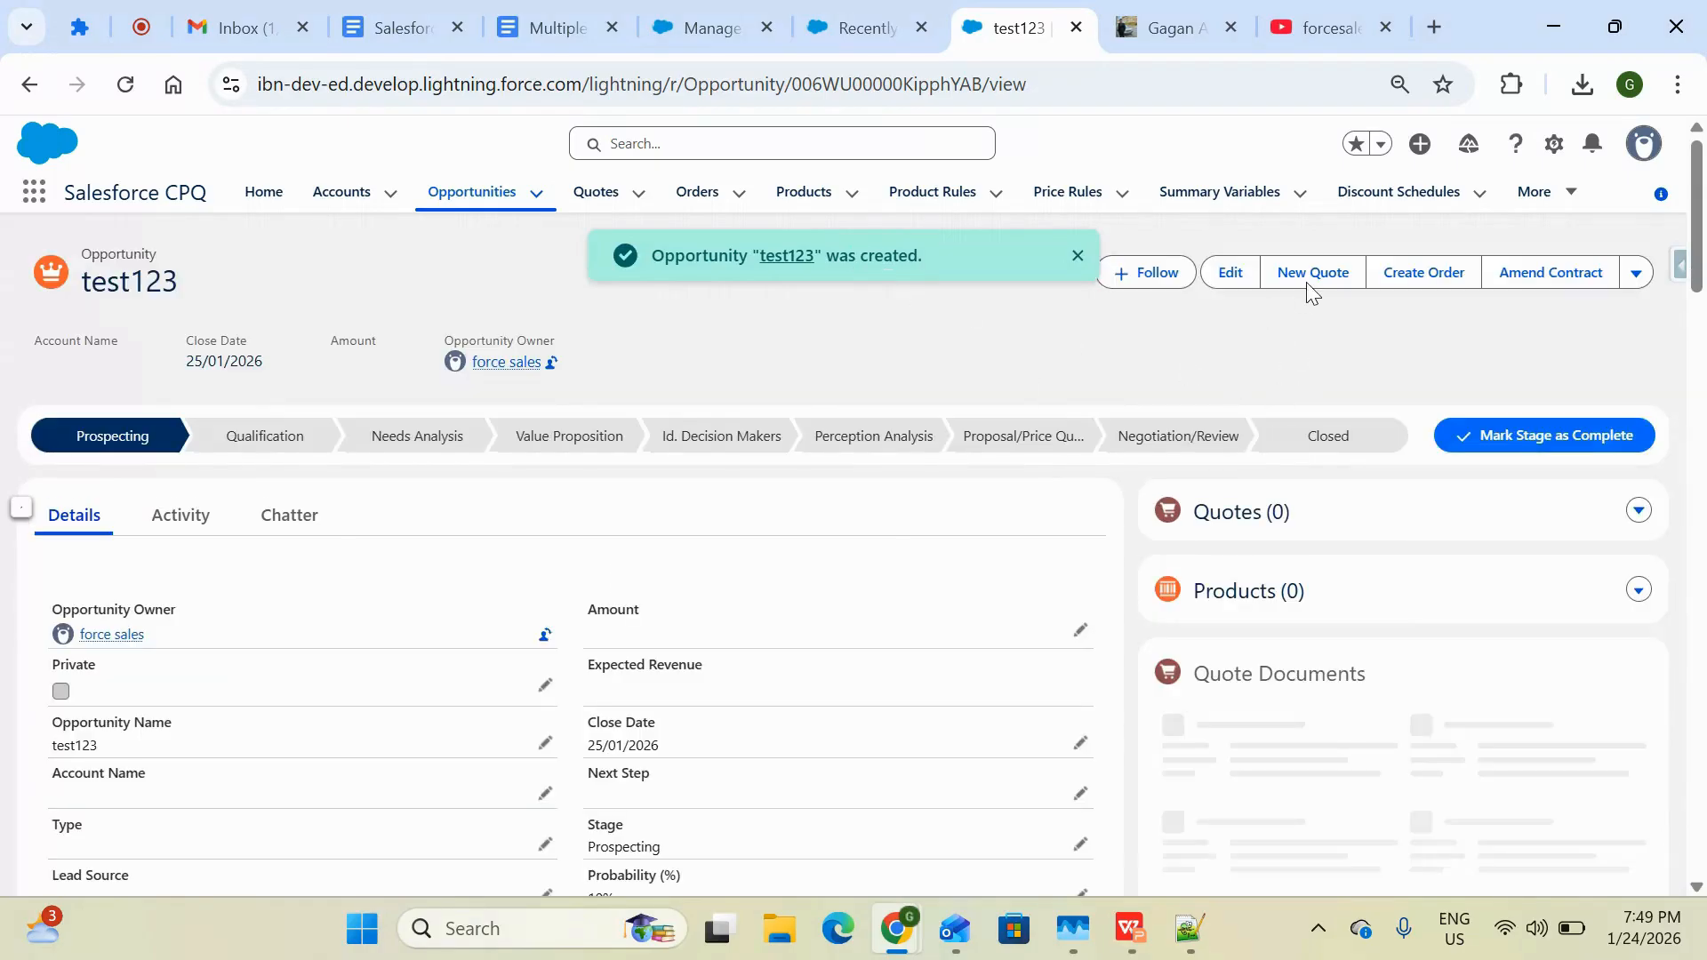
Create a new quote from the test123 opportunity with default values and open it
click(1306, 276)
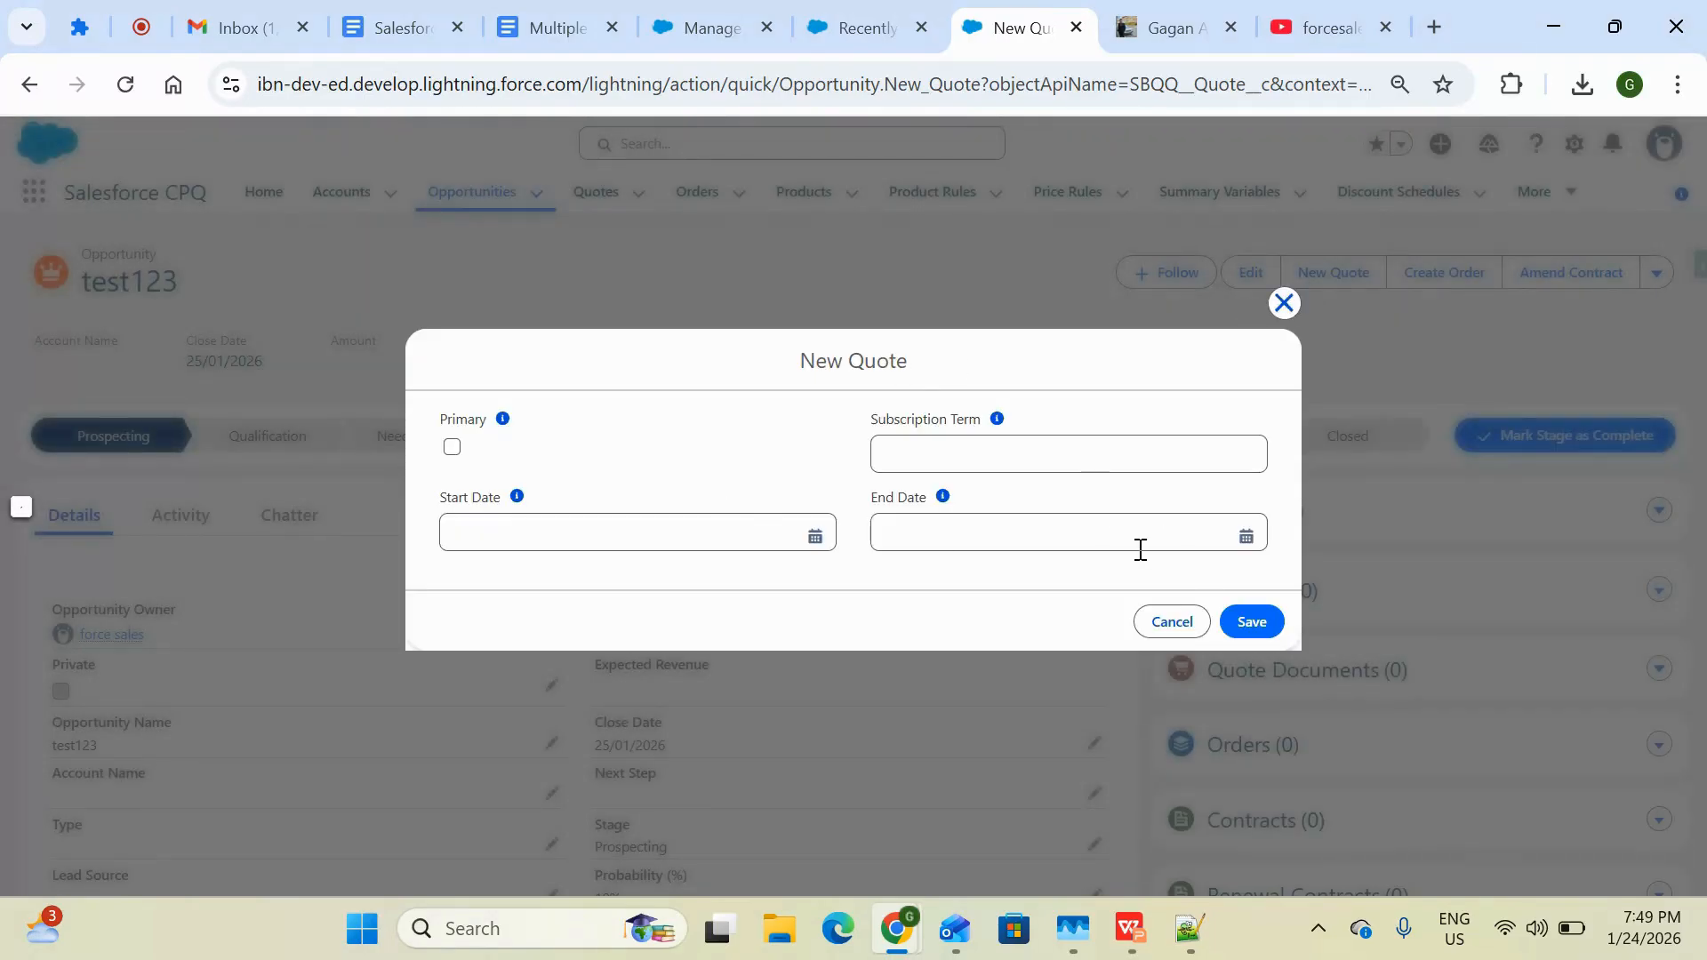
click(1252, 624)
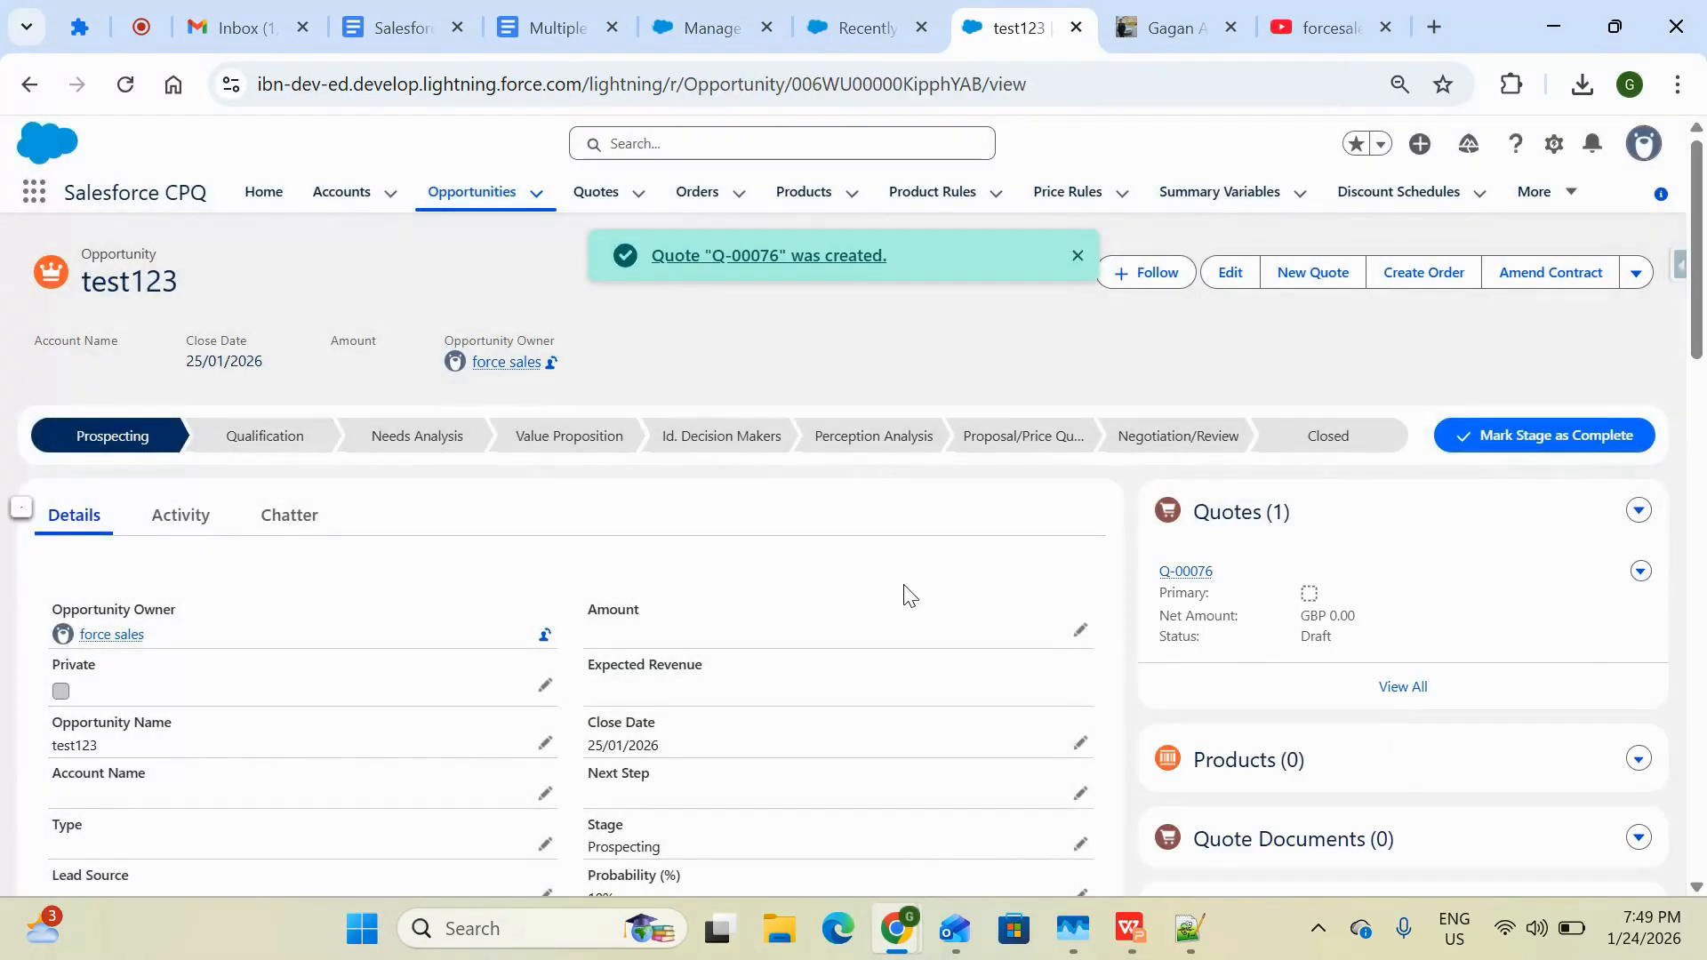
click(1191, 572)
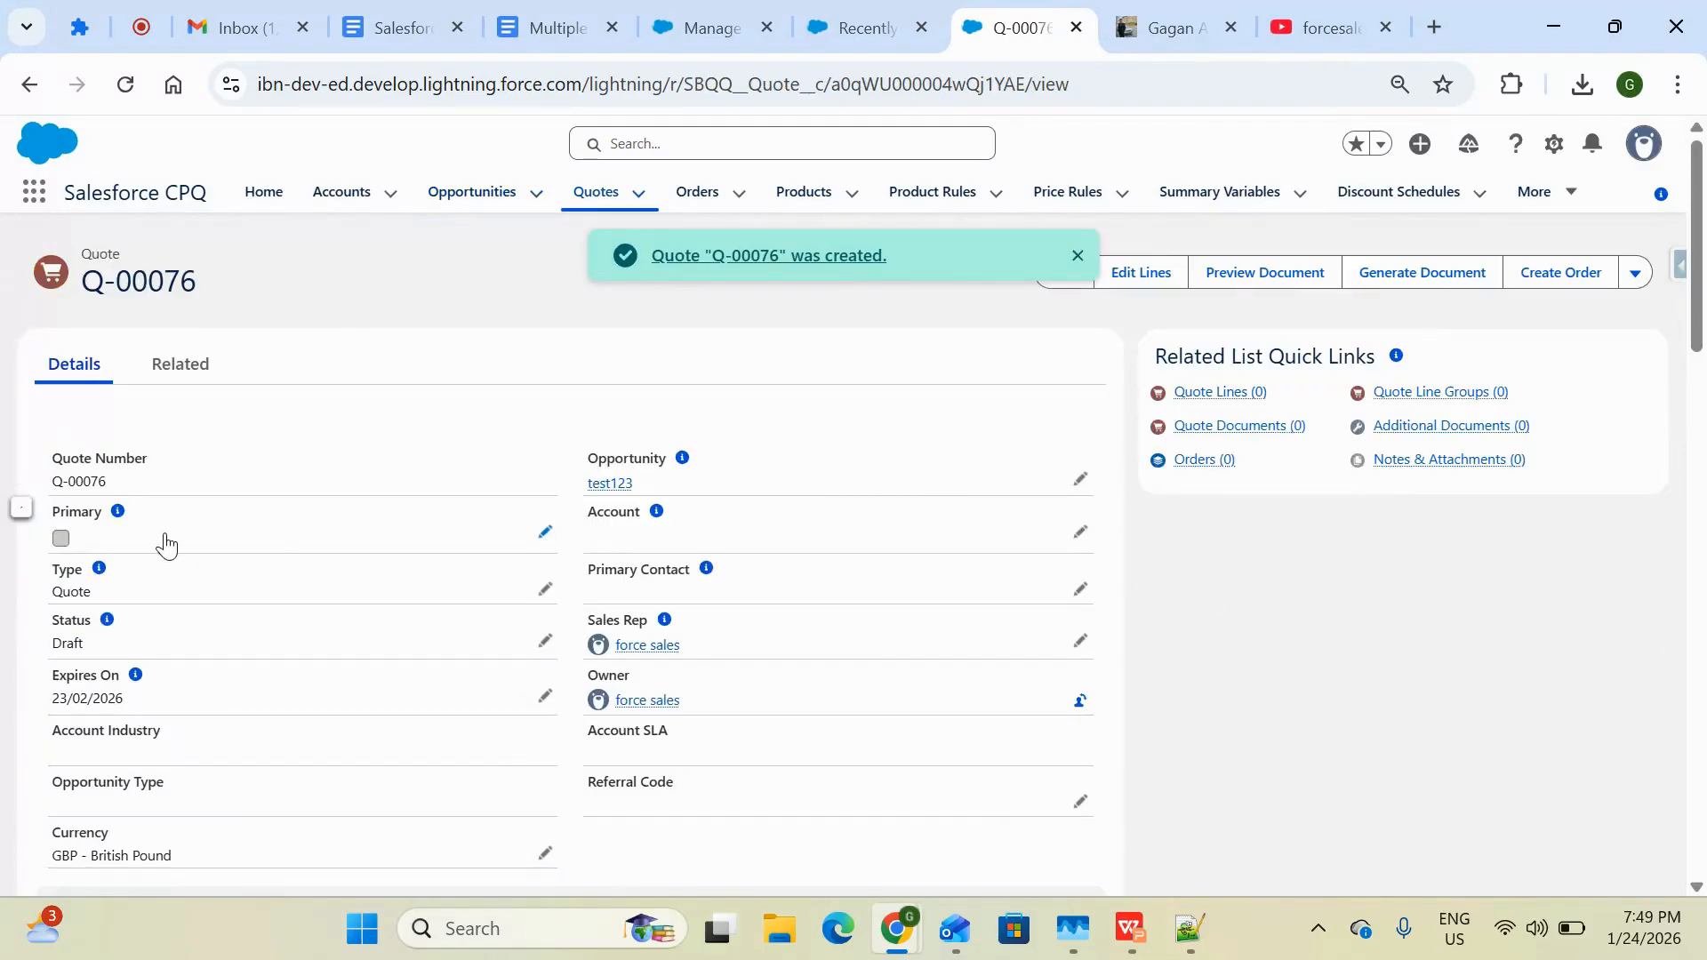
Mark the quote as Primary and set its currency to INR - Indian Rupee, then save
double_click(82, 539)
click(69, 616)
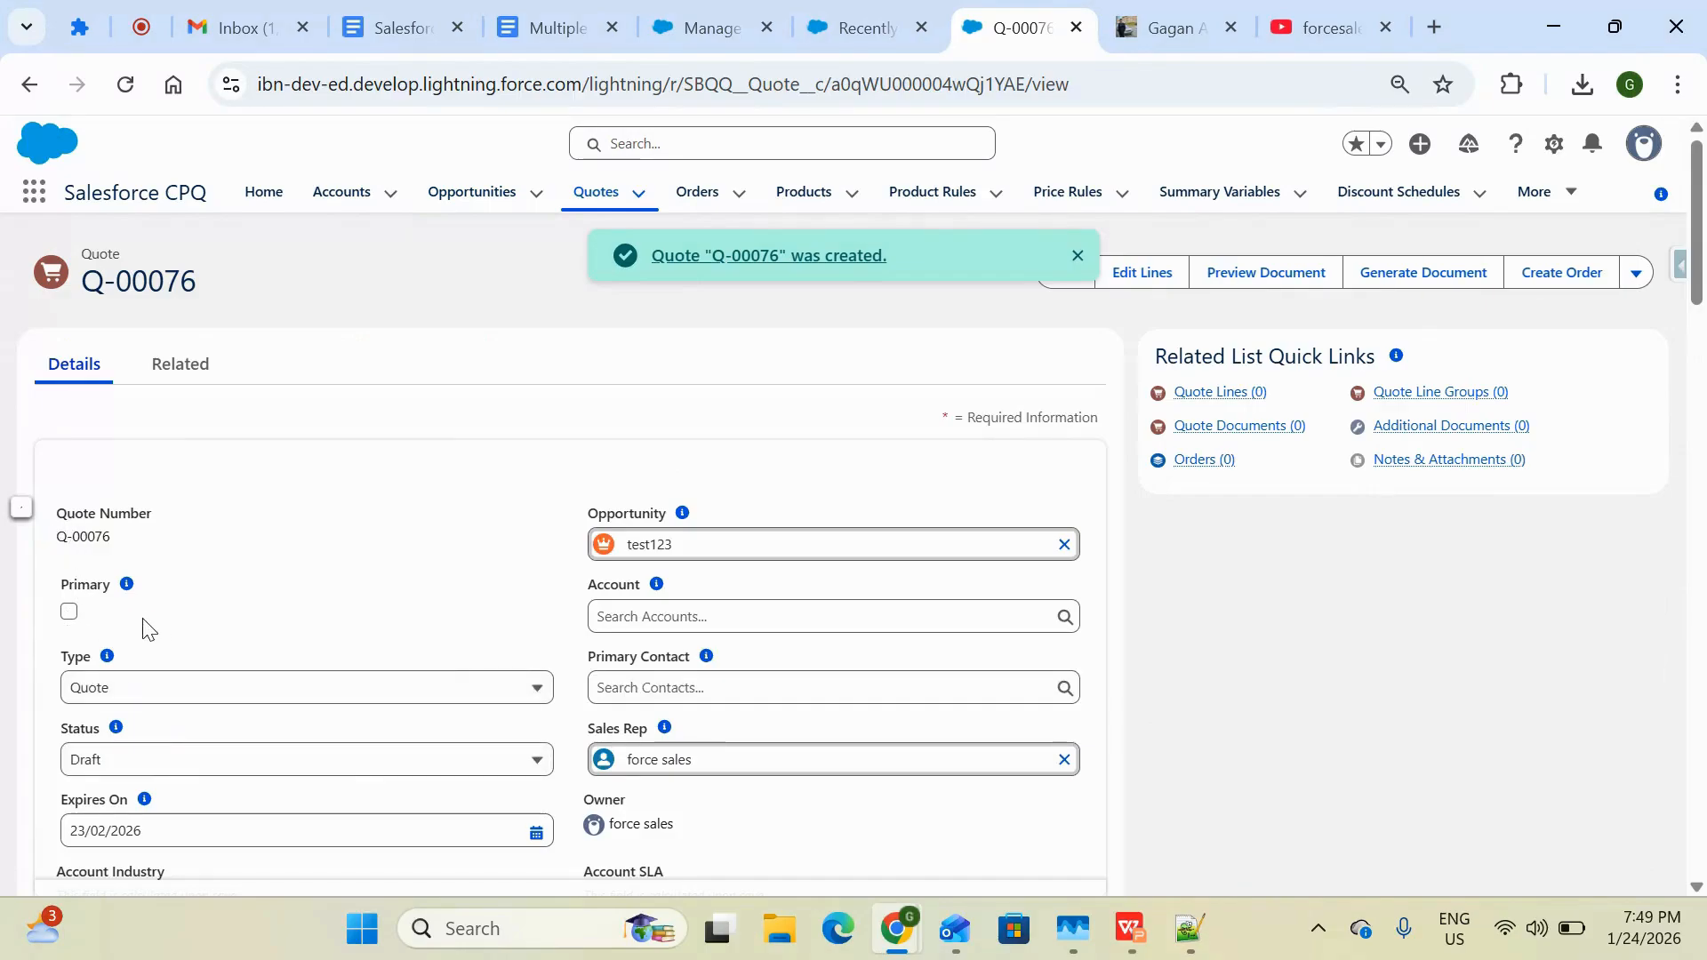
scroll(240, 707, down, 5)
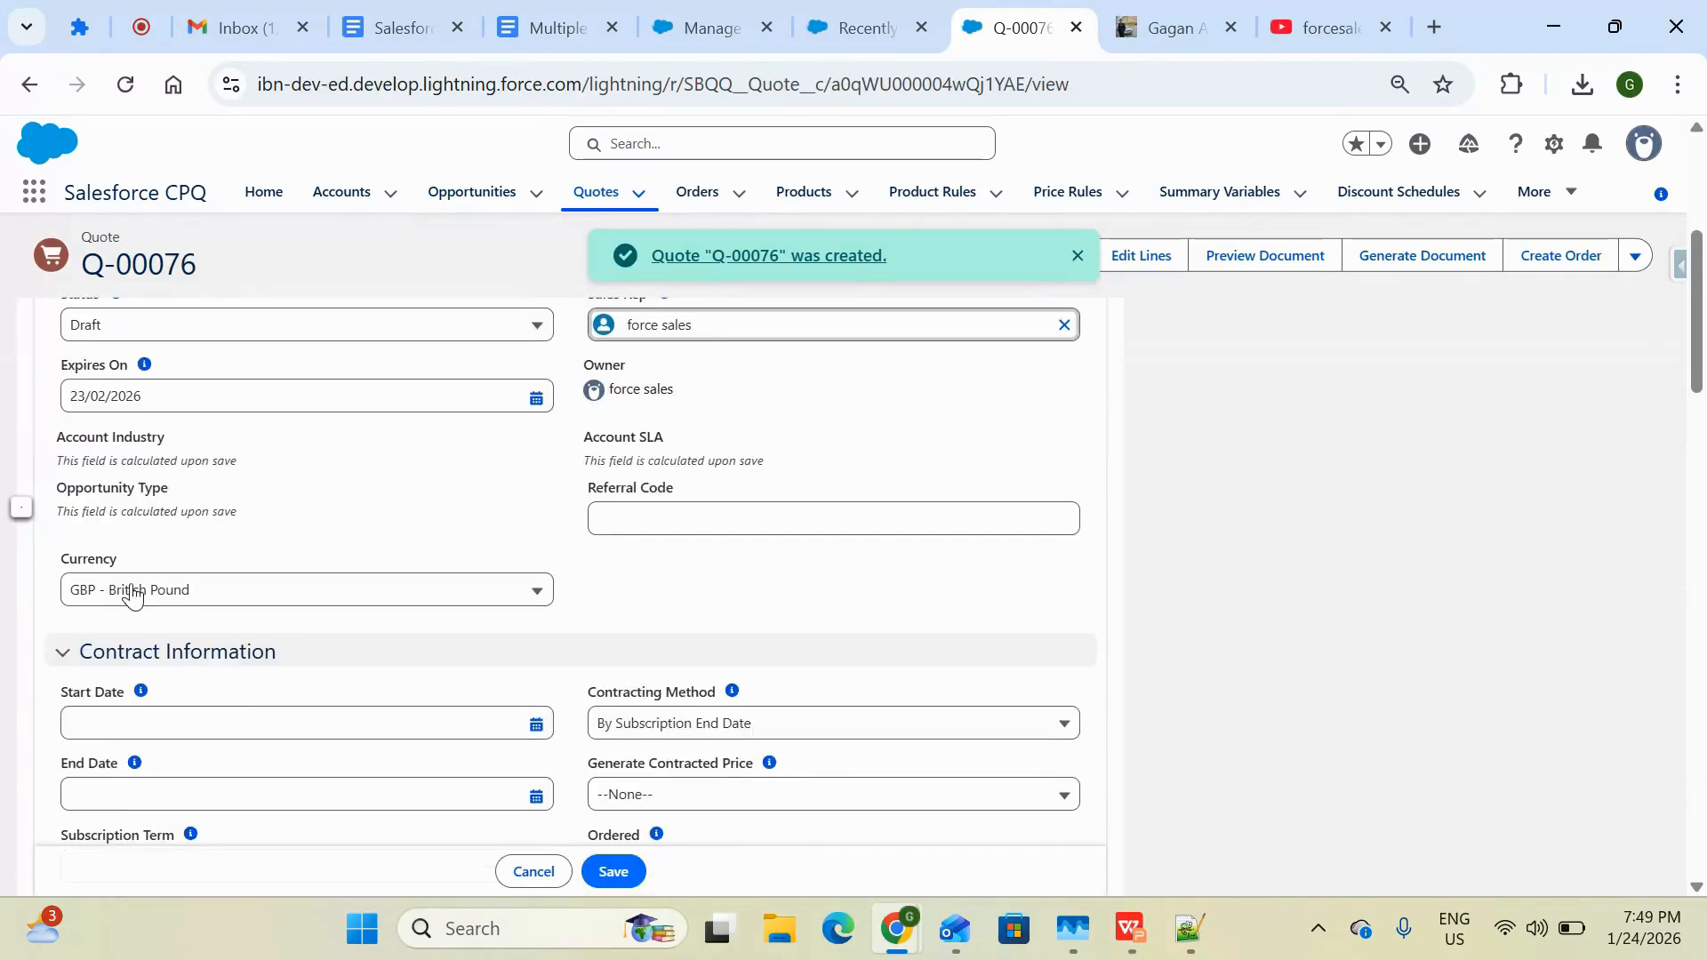
click(221, 594)
click(204, 734)
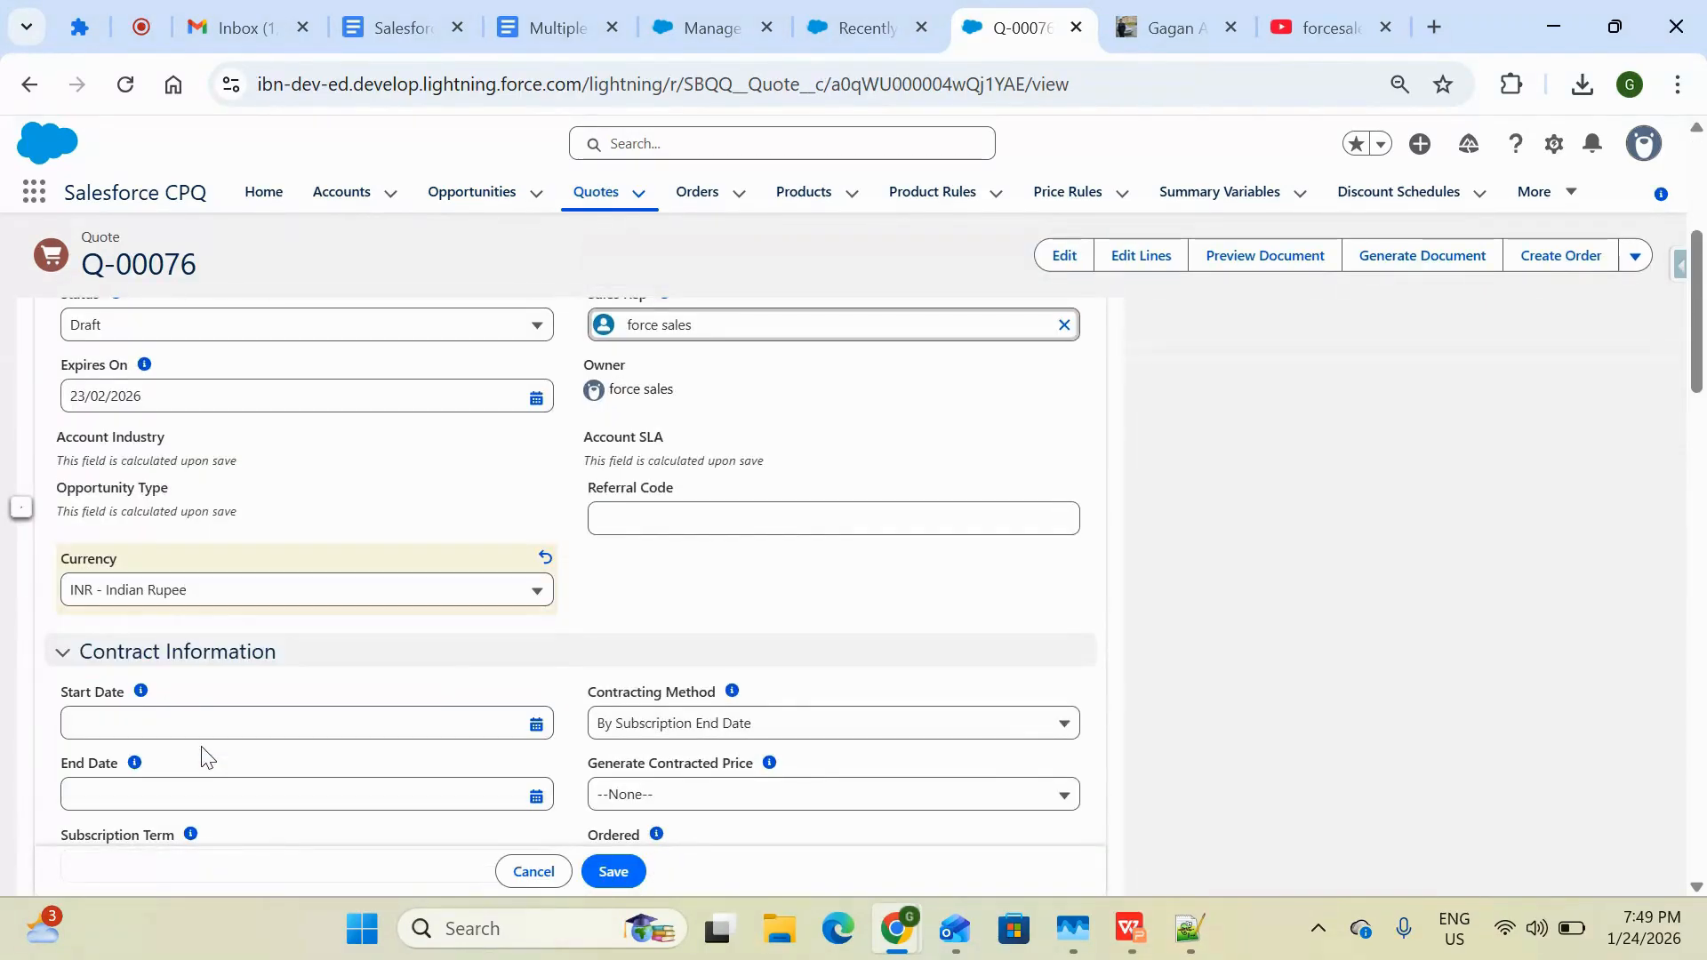
click(612, 872)
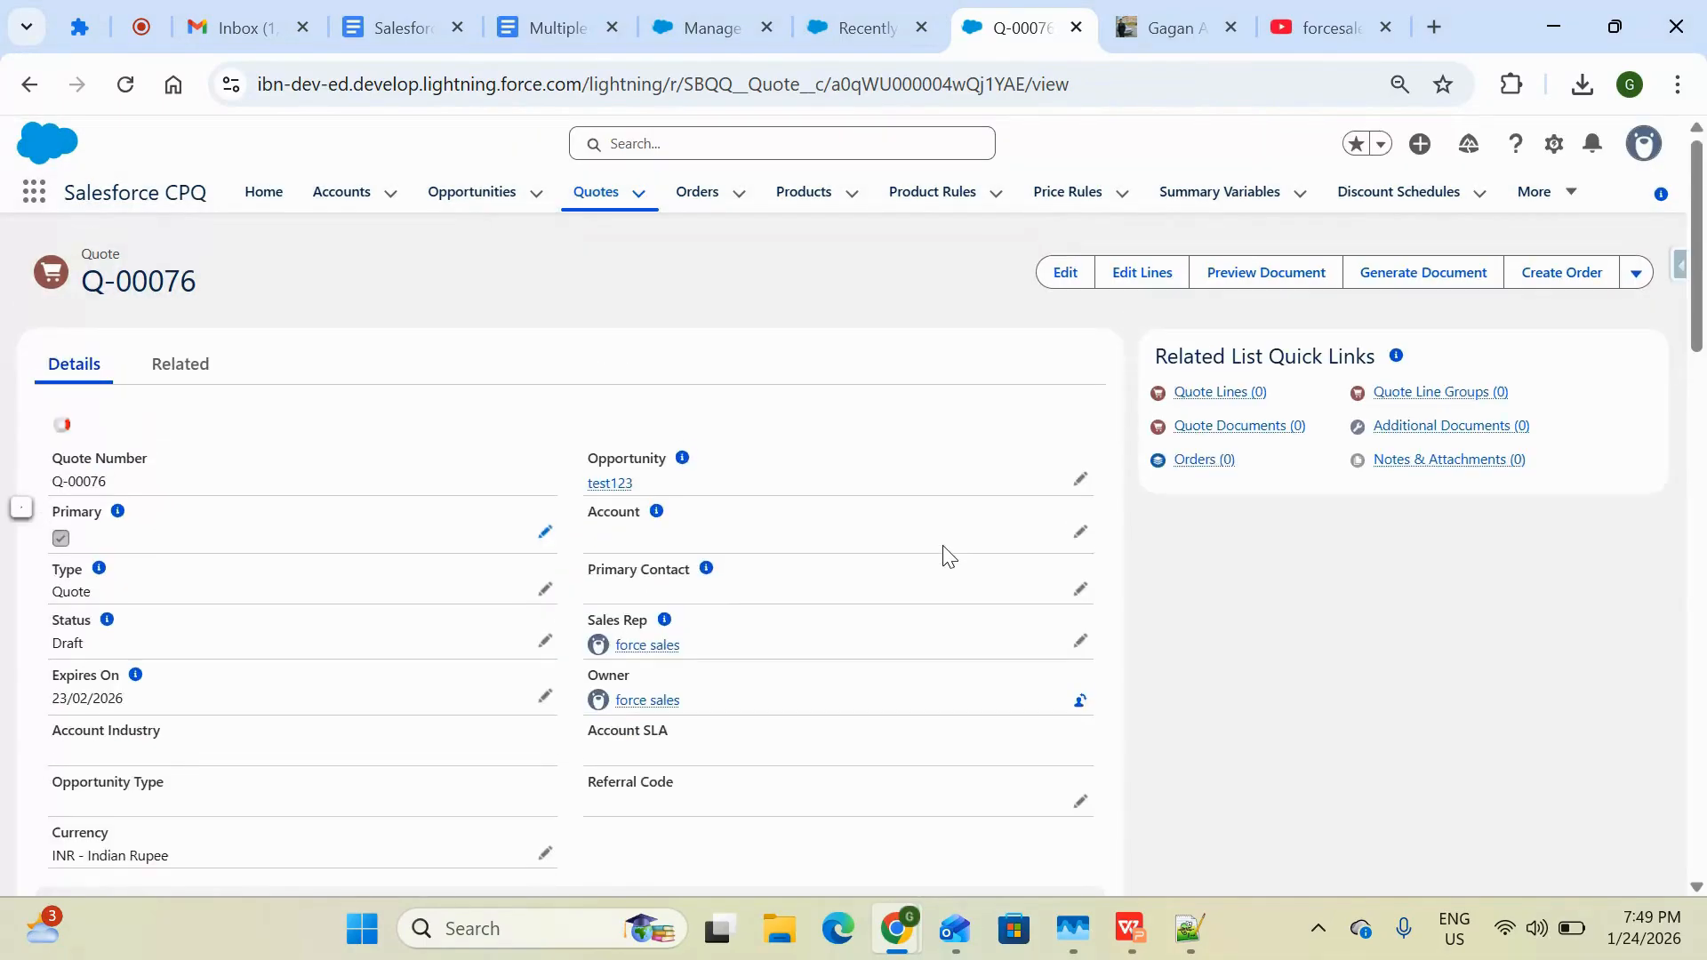
Open the quote line editor with the Standard Price Book and start adding products
click(1153, 283)
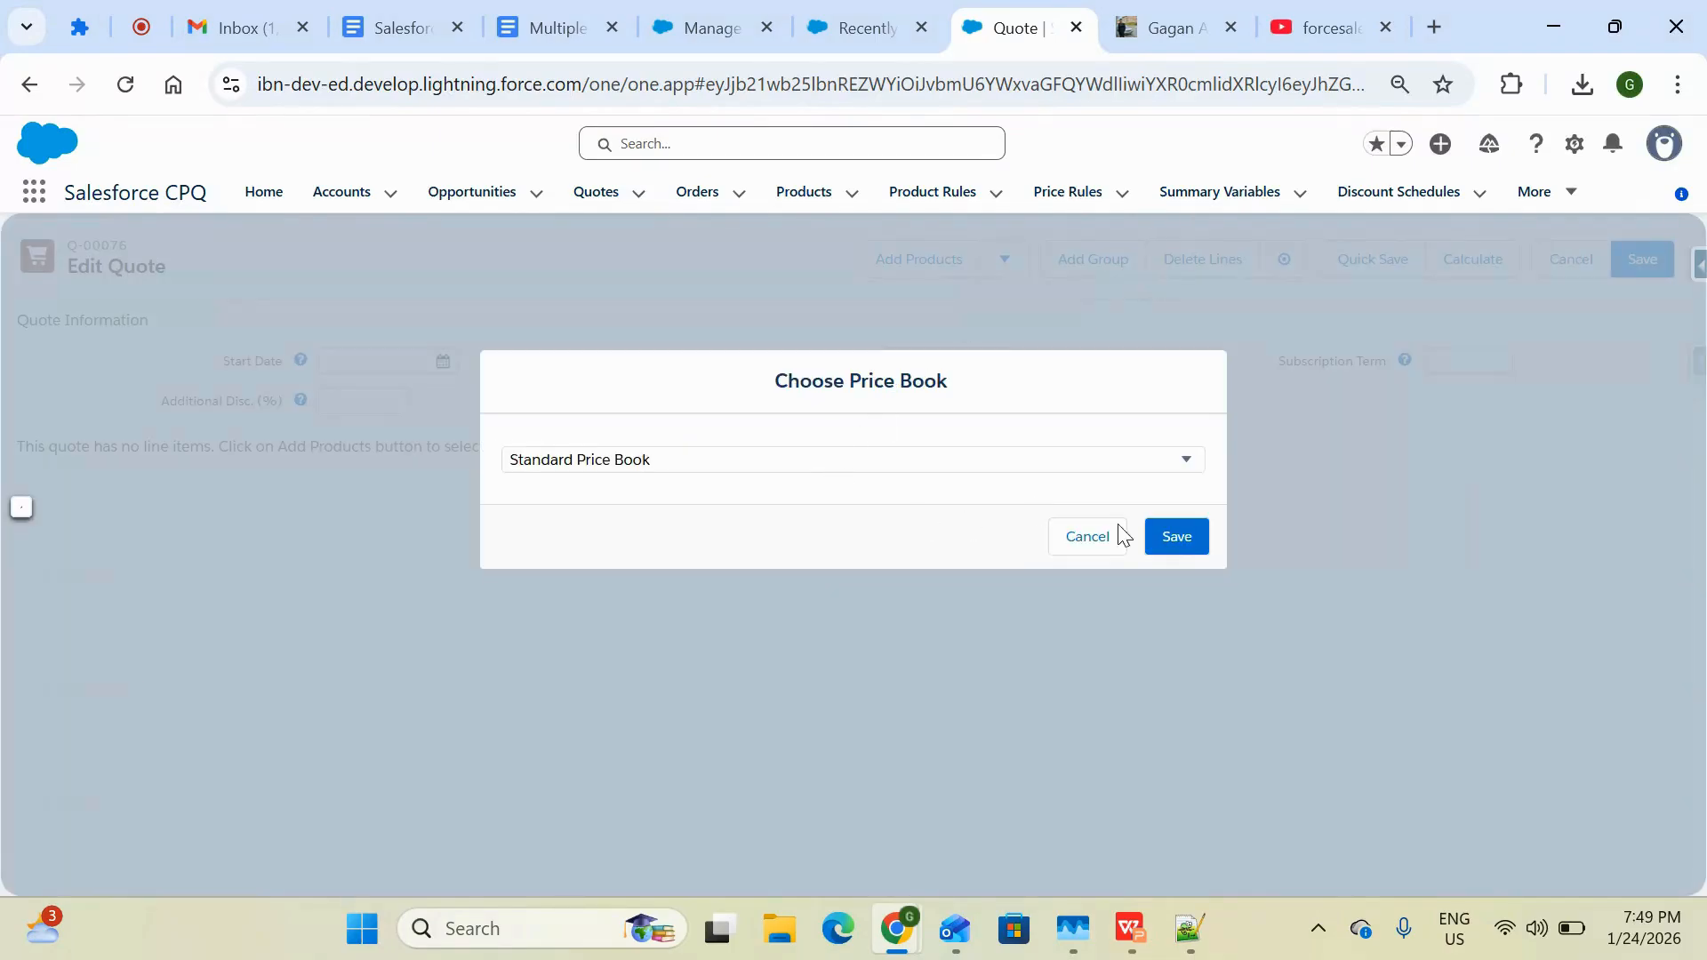
click(1156, 537)
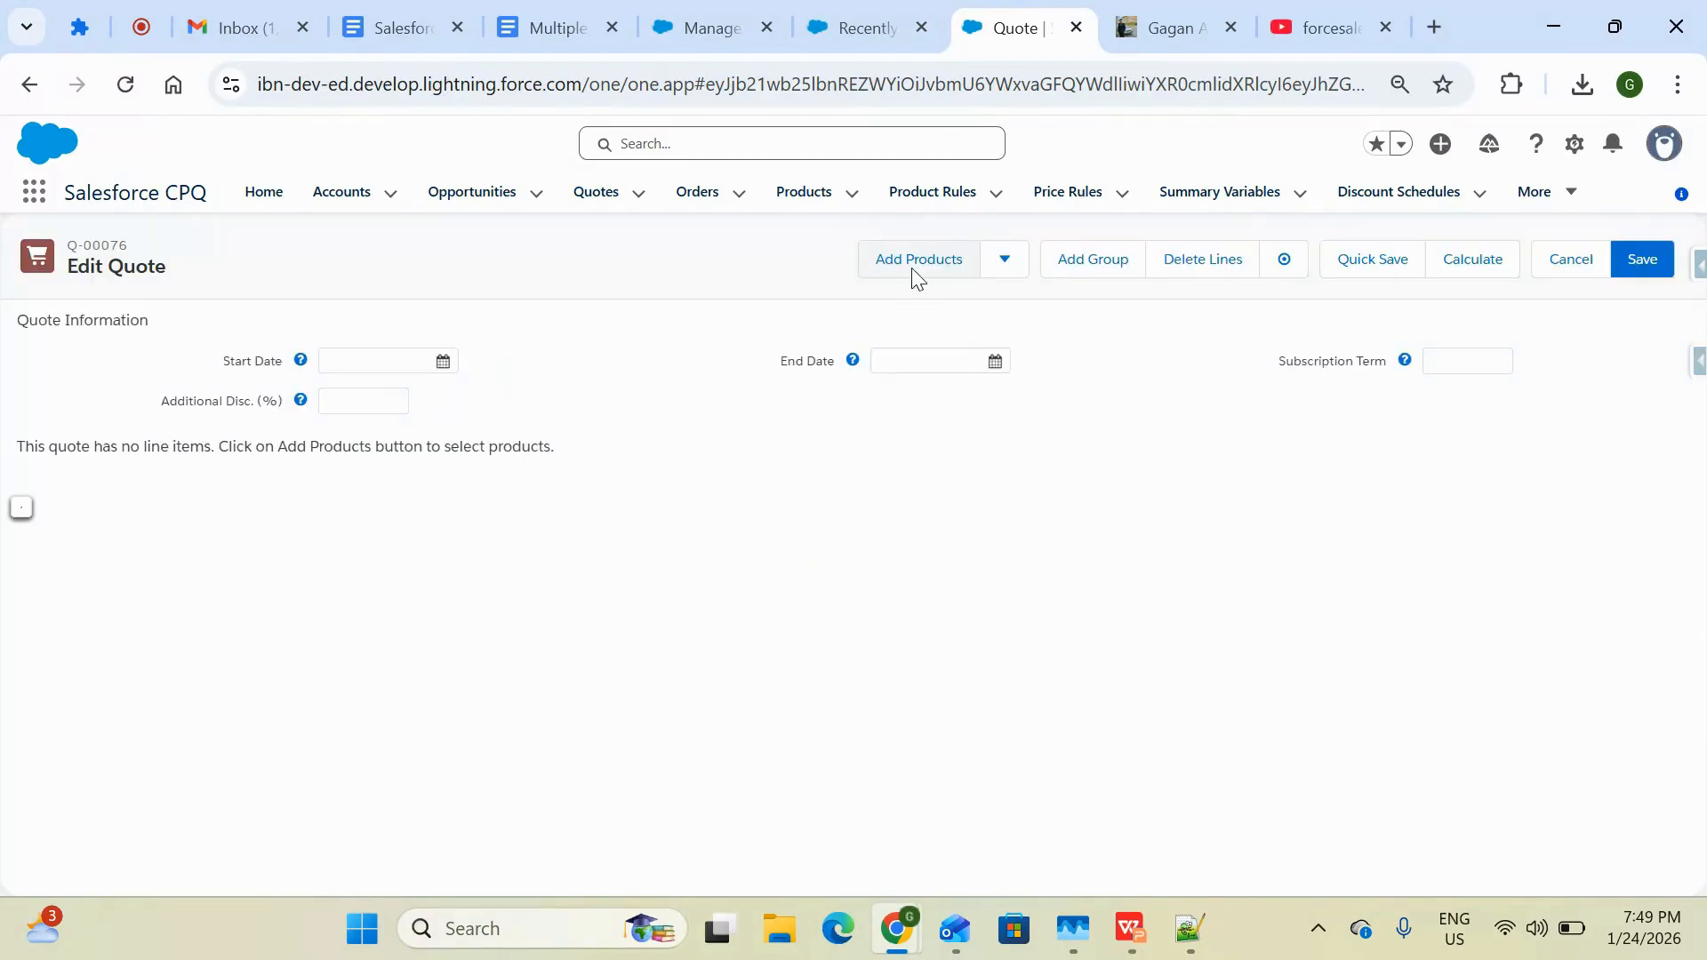
click(913, 270)
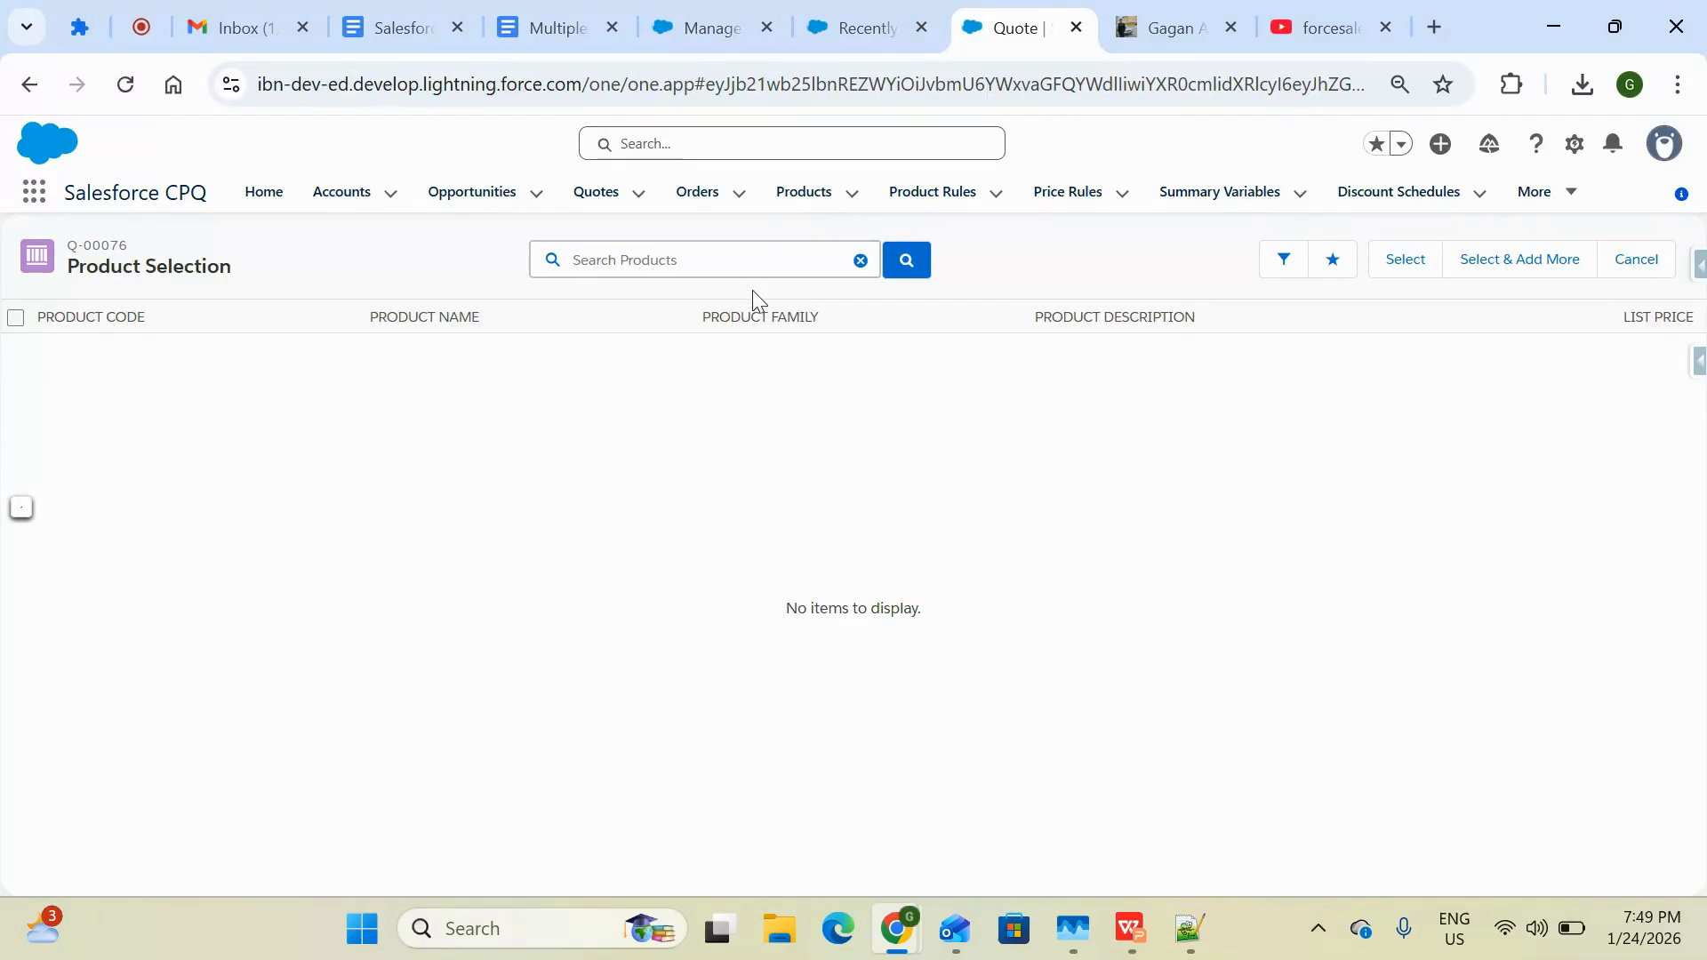
Inspect the Product Currency of the Burger123 product alongside the quote's product selection
click(856, 31)
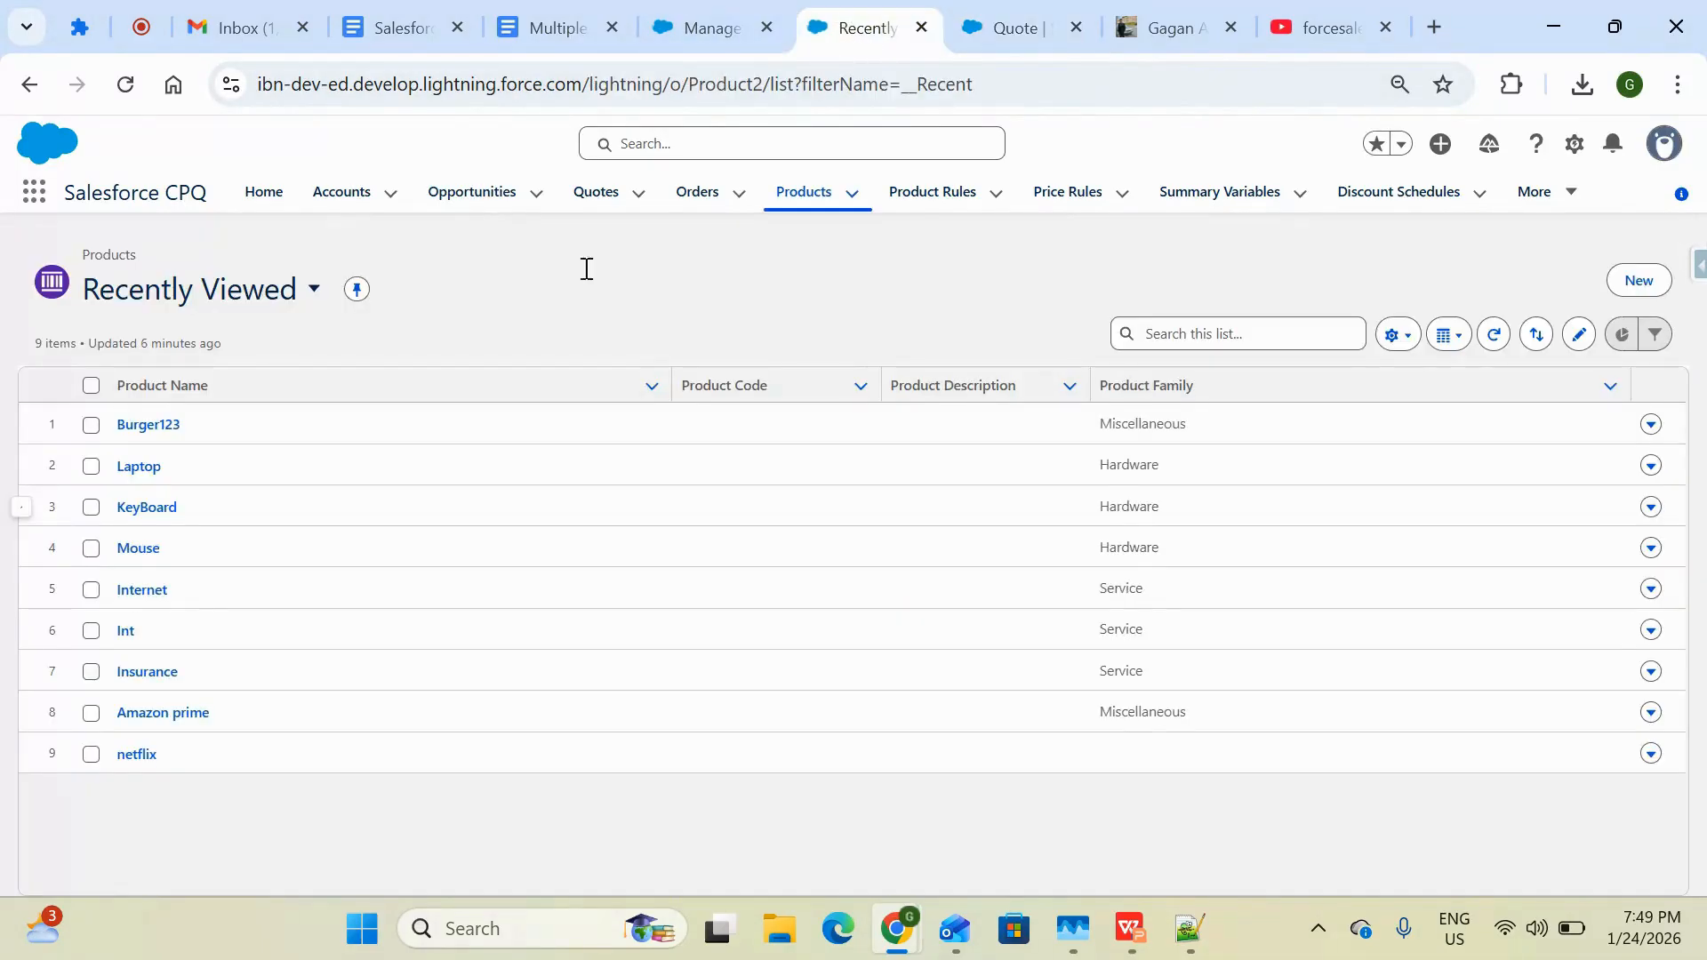
click(142, 428)
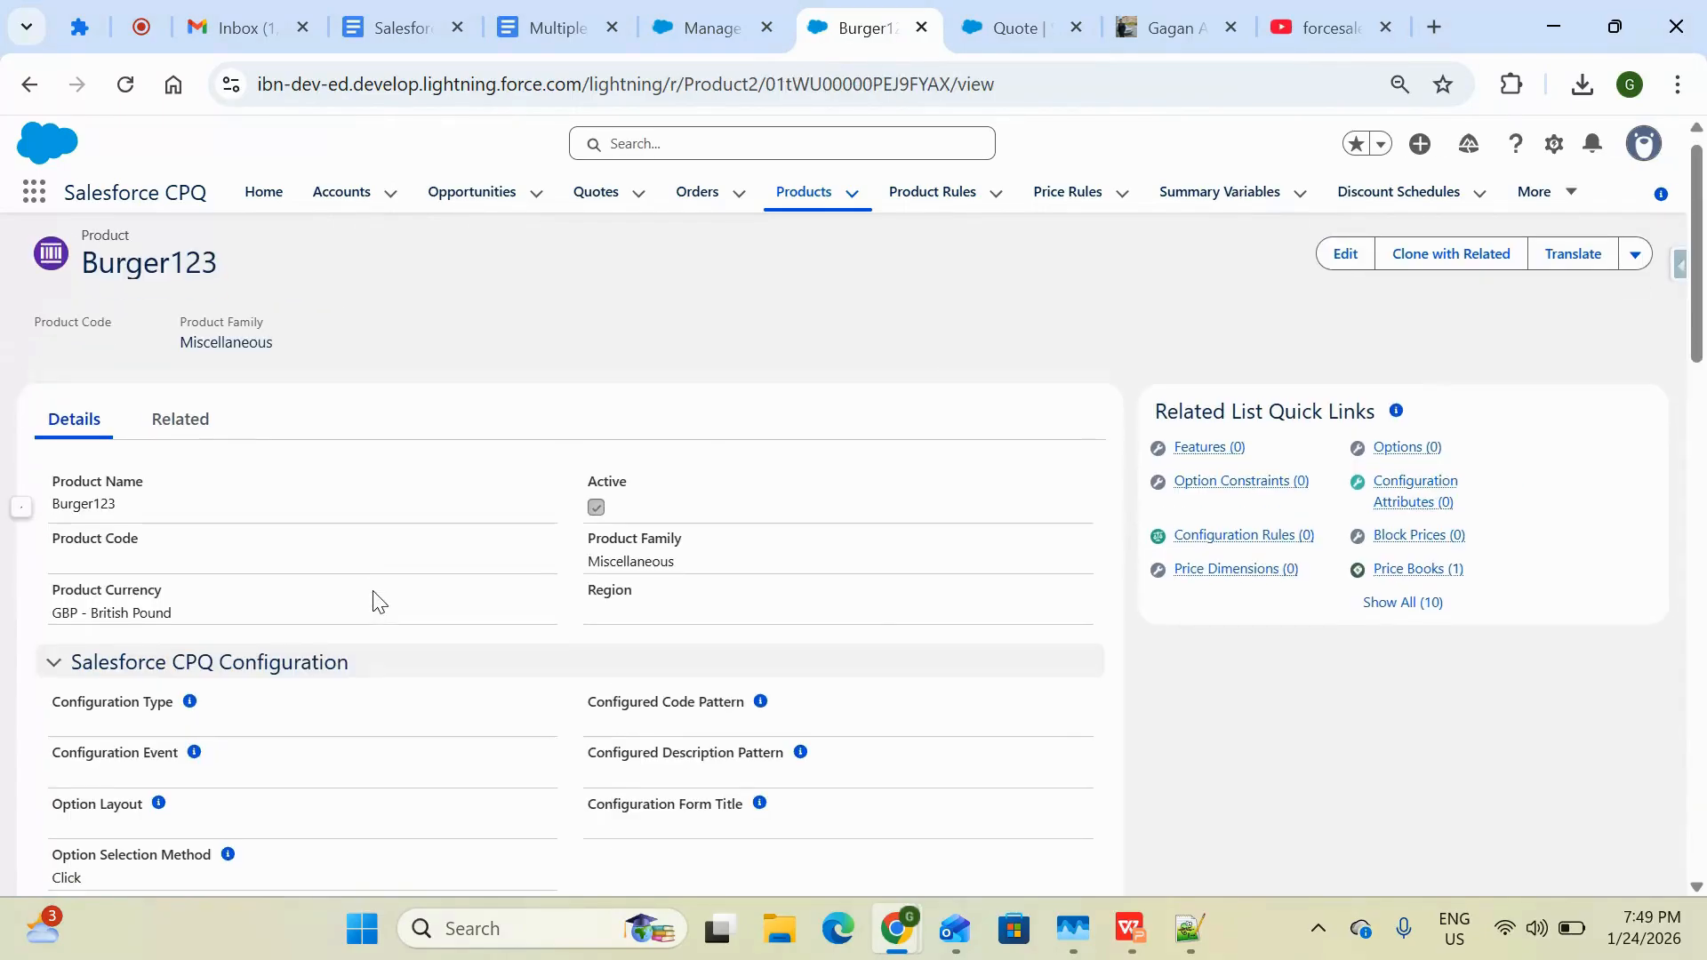
scroll(372, 602, down, 1)
drag(167, 487, 56, 475)
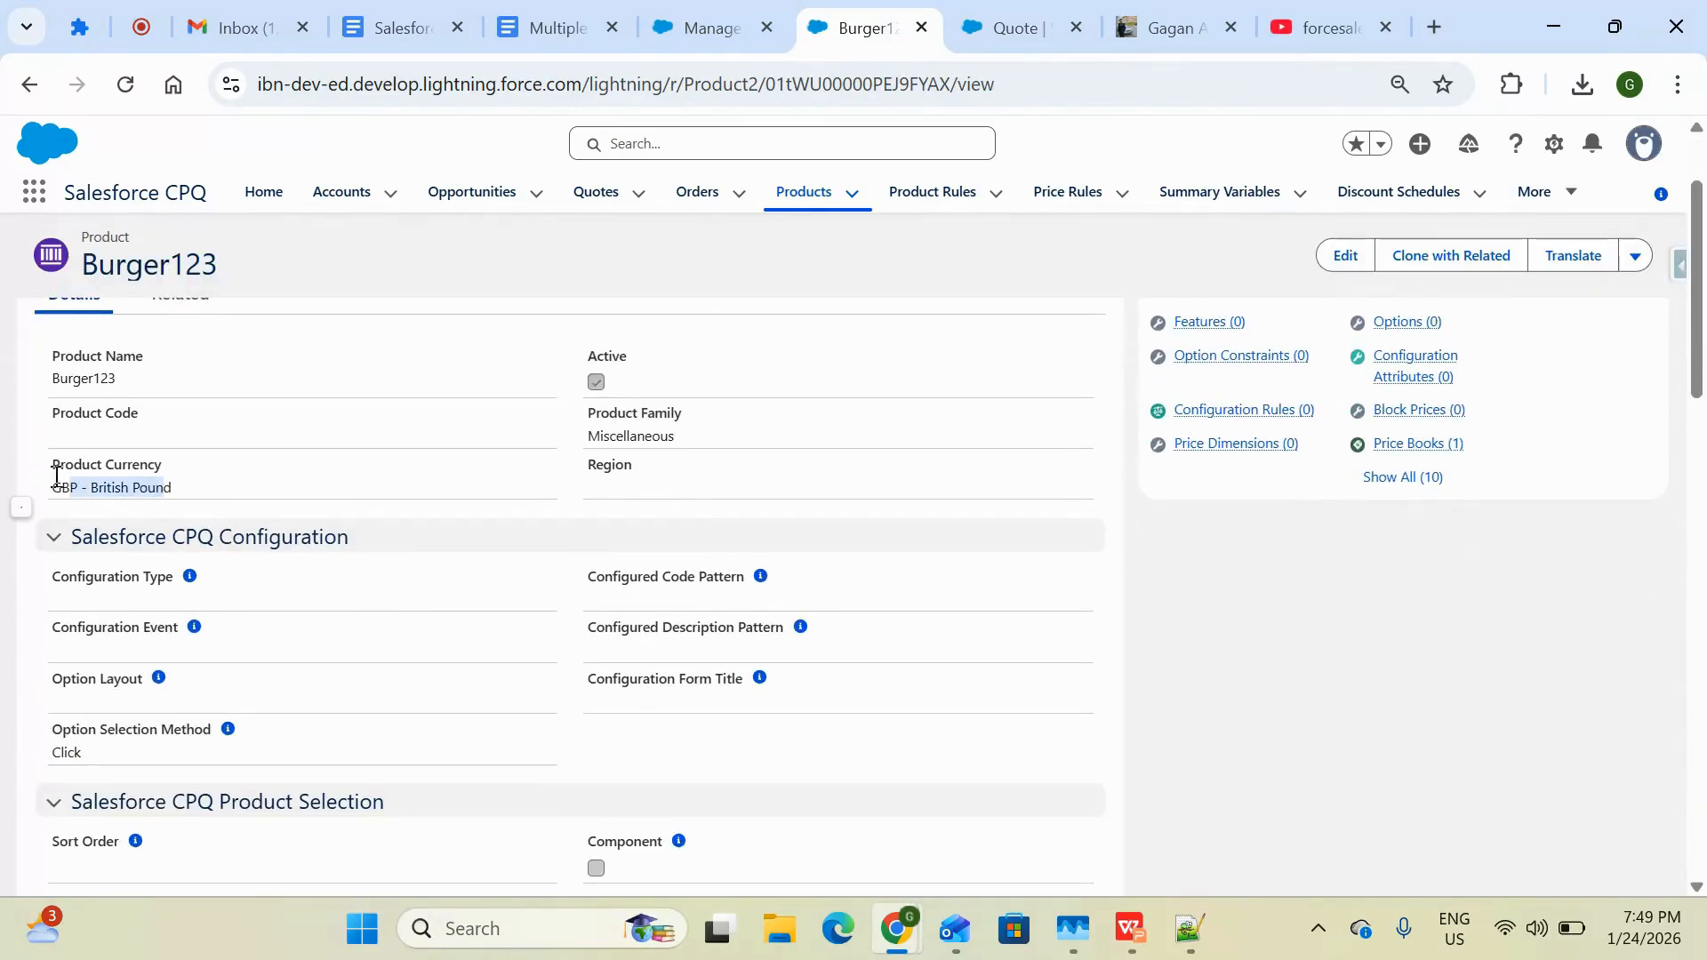
click(992, 36)
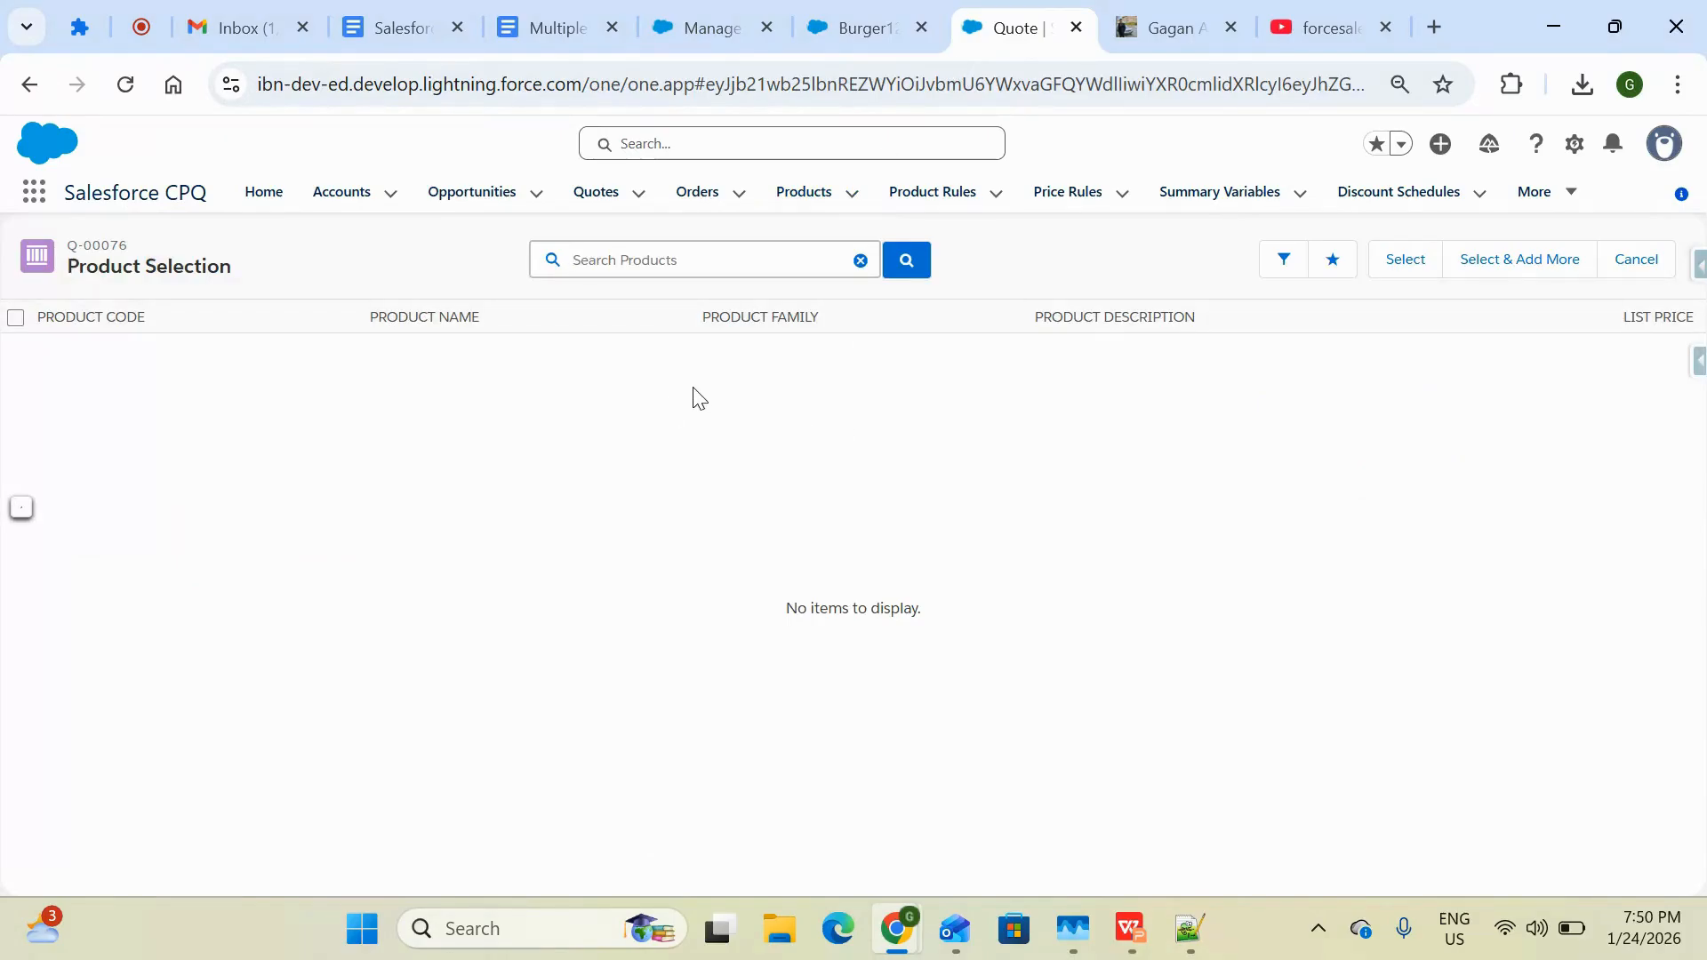
click(853, 41)
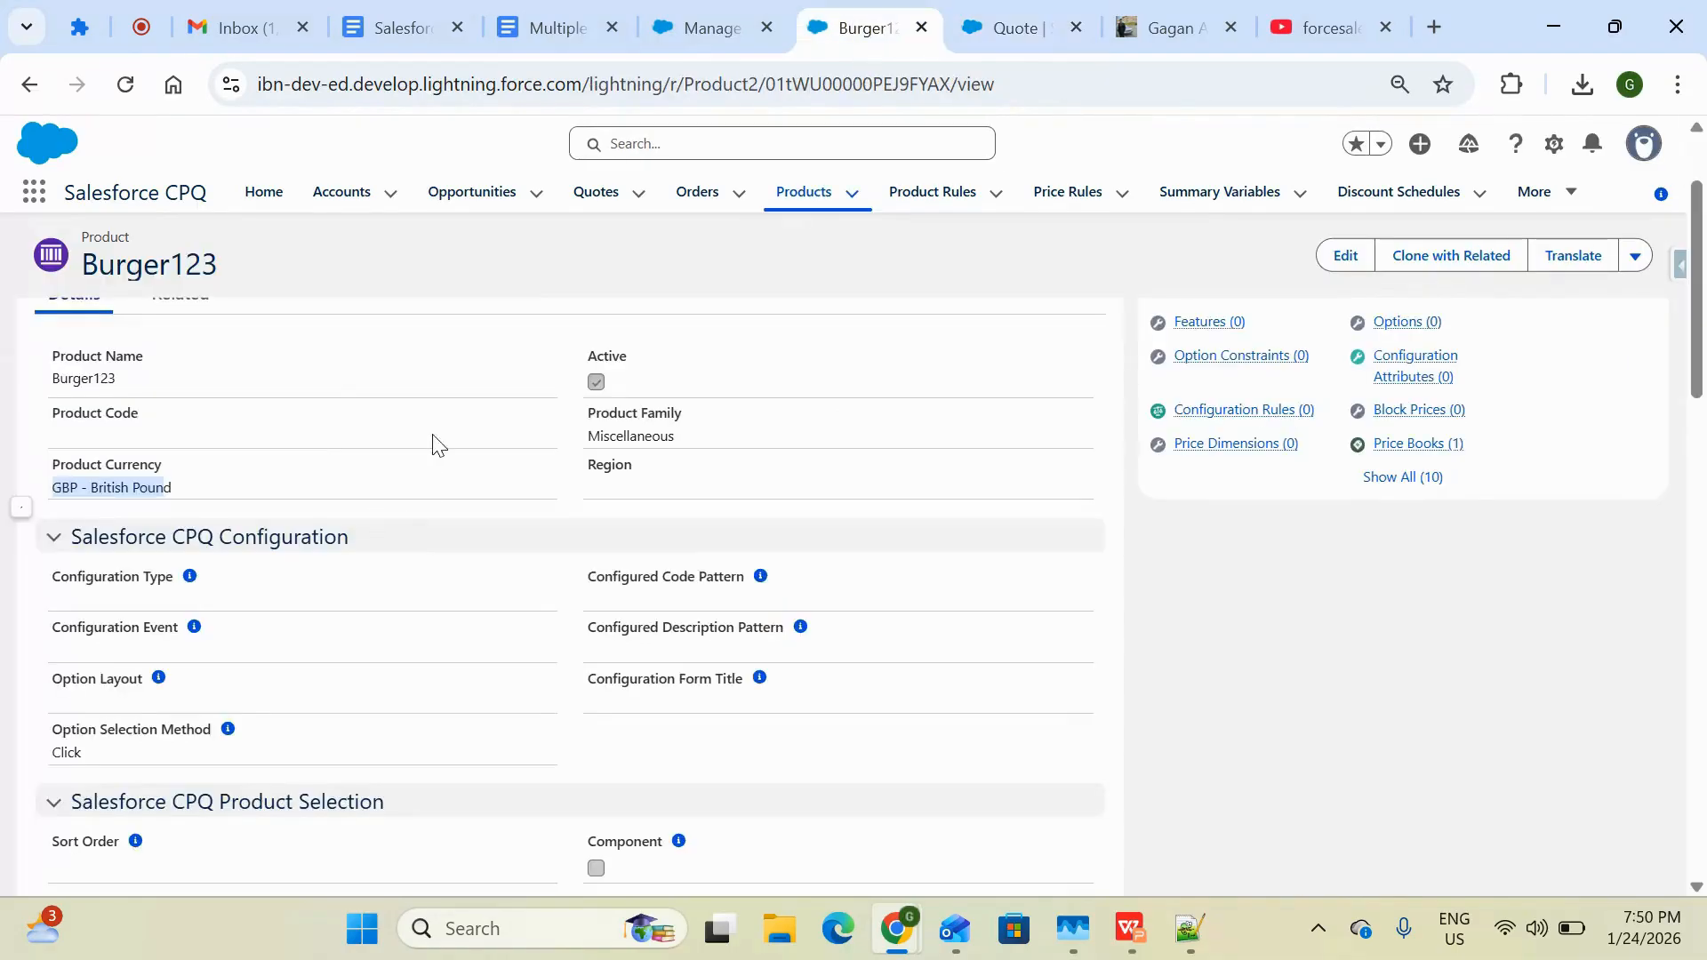
scroll(956, 460, up, 1)
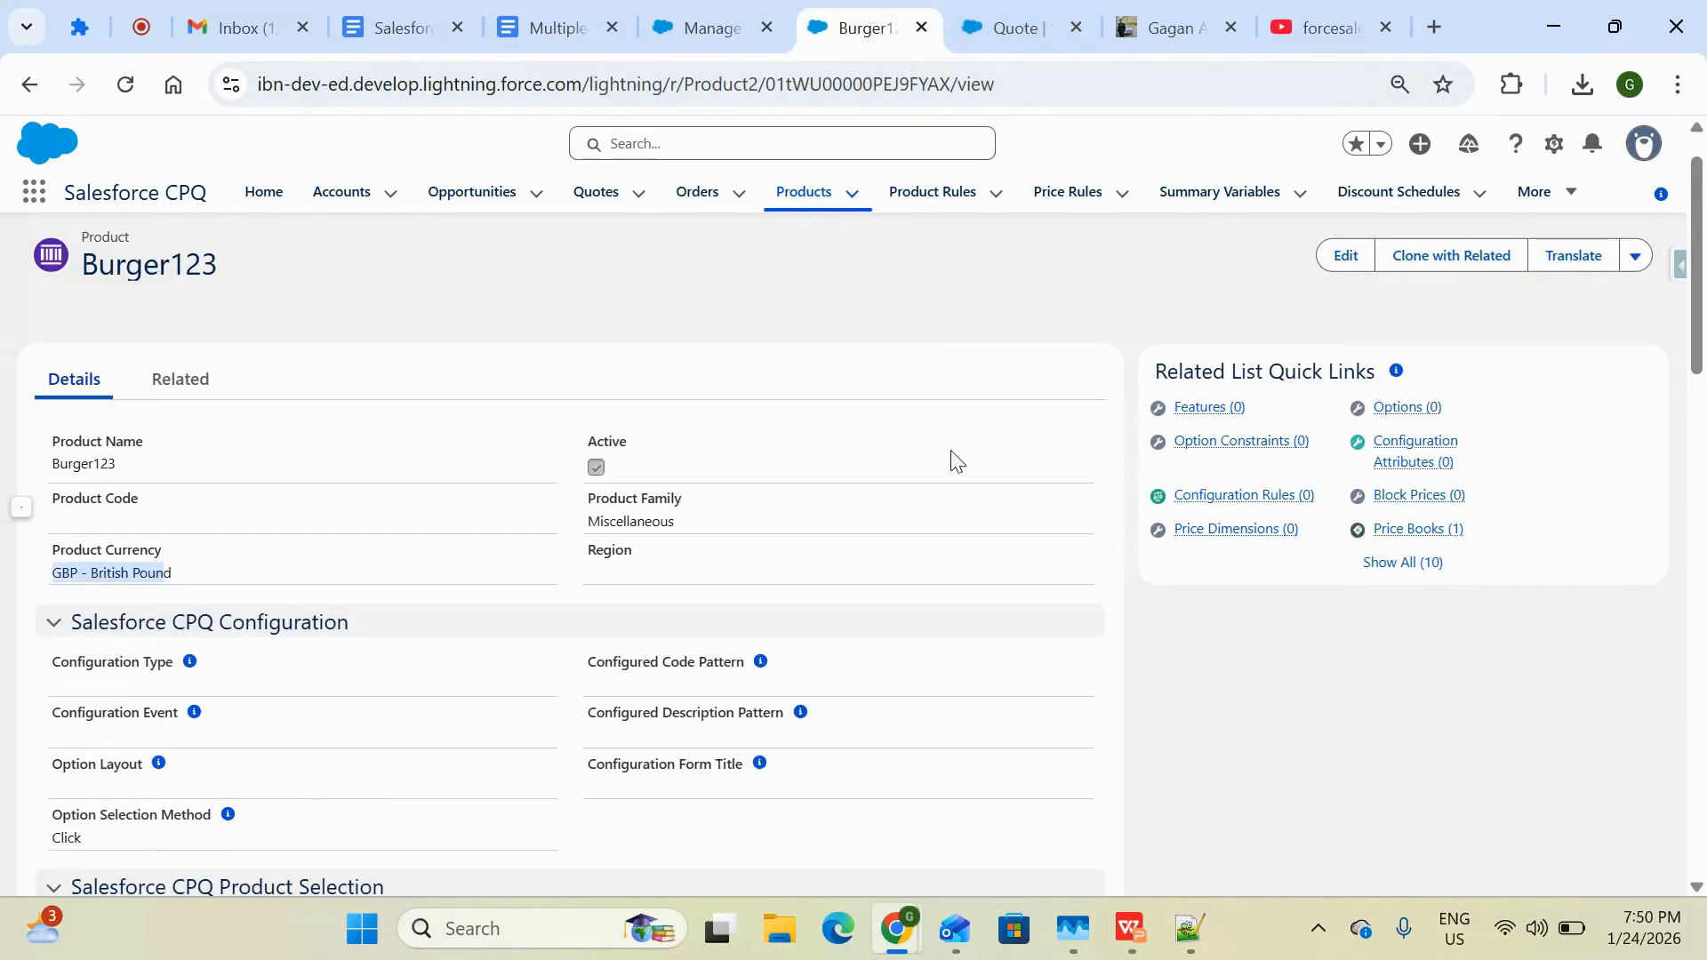
Search the quote's product selection for Burger, then clear the search
click(1040, 16)
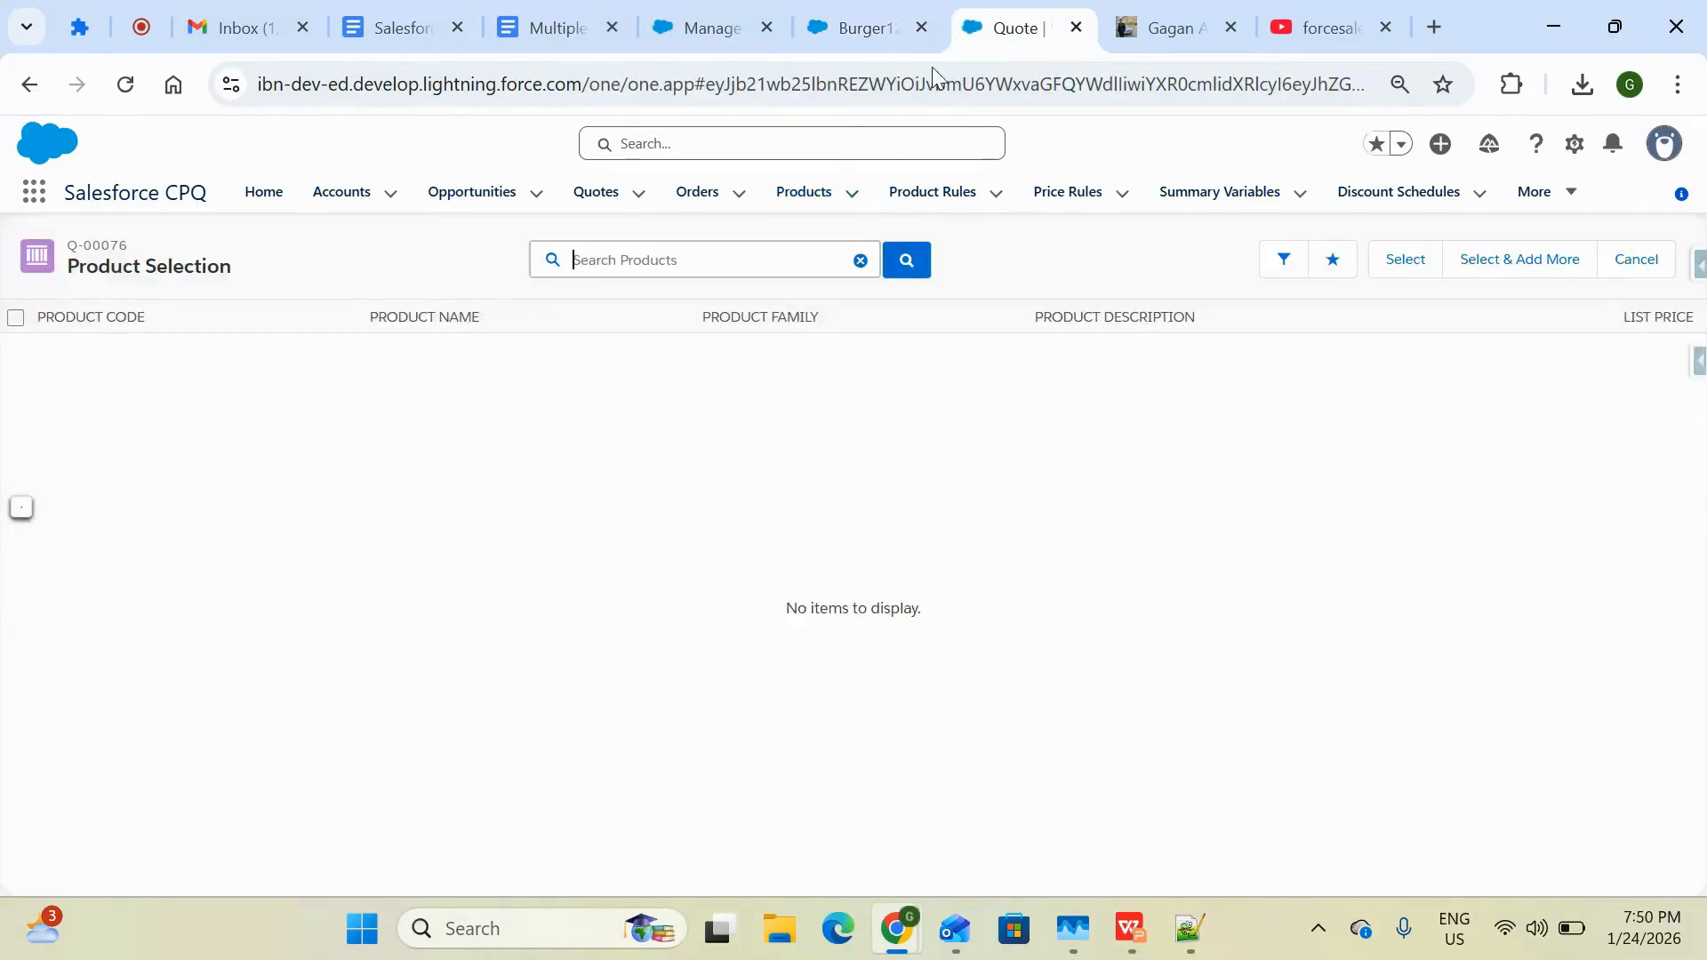
click(638, 248)
text(Burger)
key(Return)
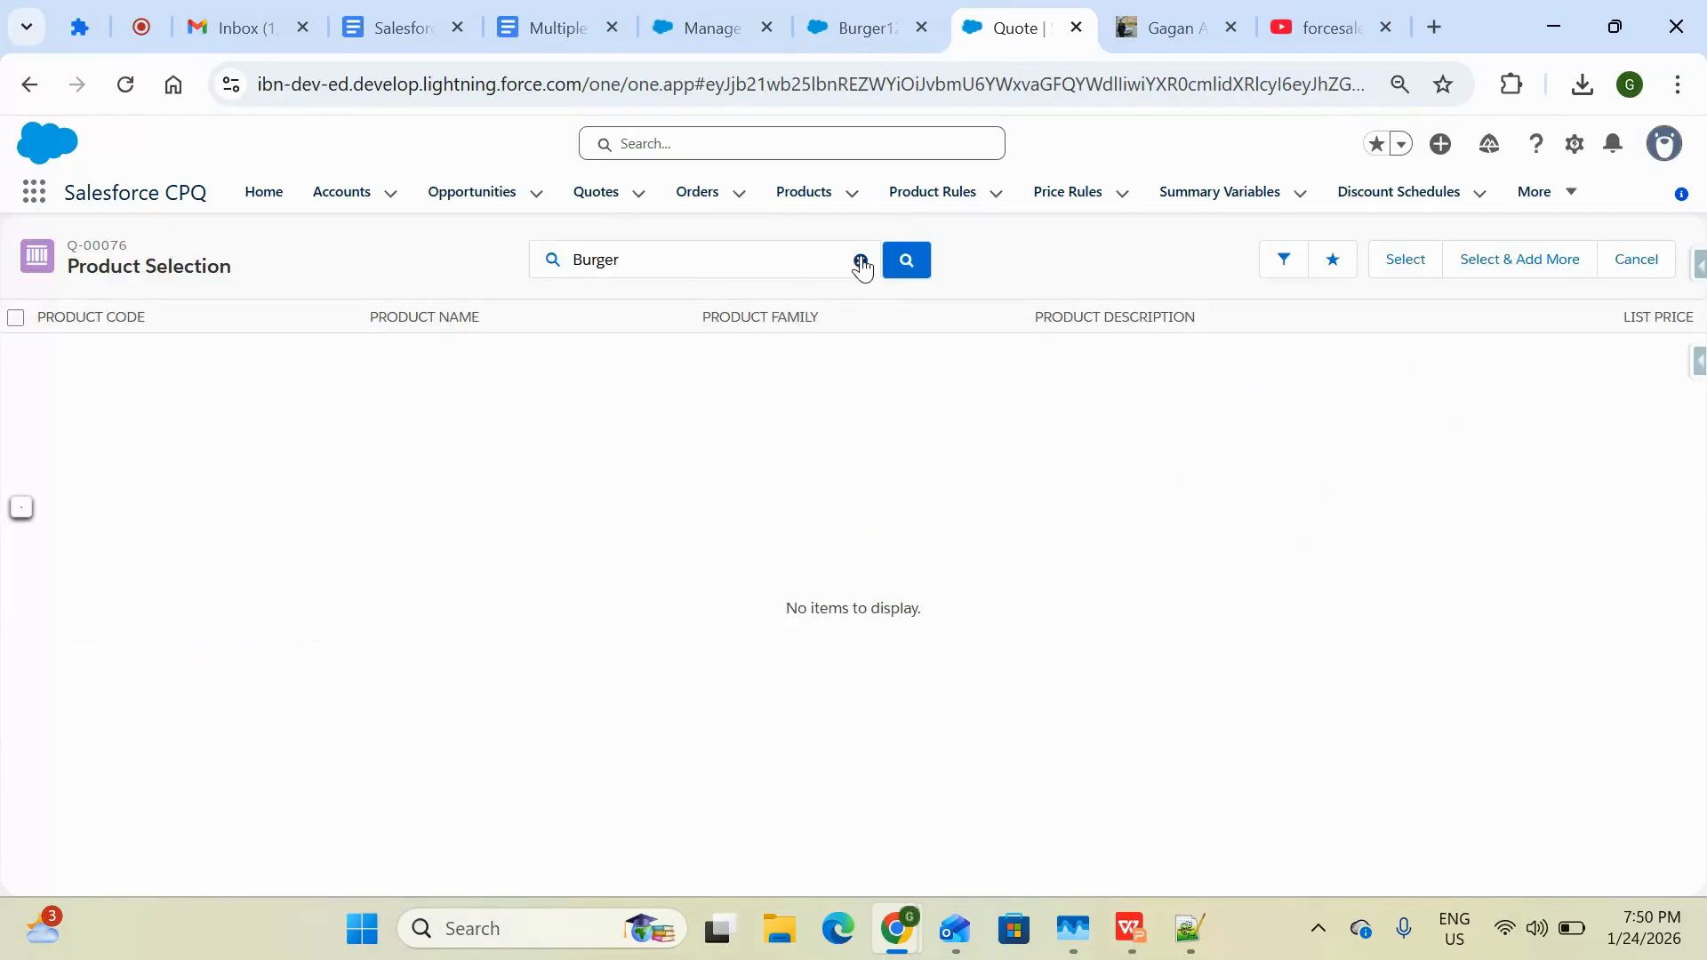
click(862, 260)
Examine the Burger123 product's currency and its Standard Price Book entry under Related
click(867, 40)
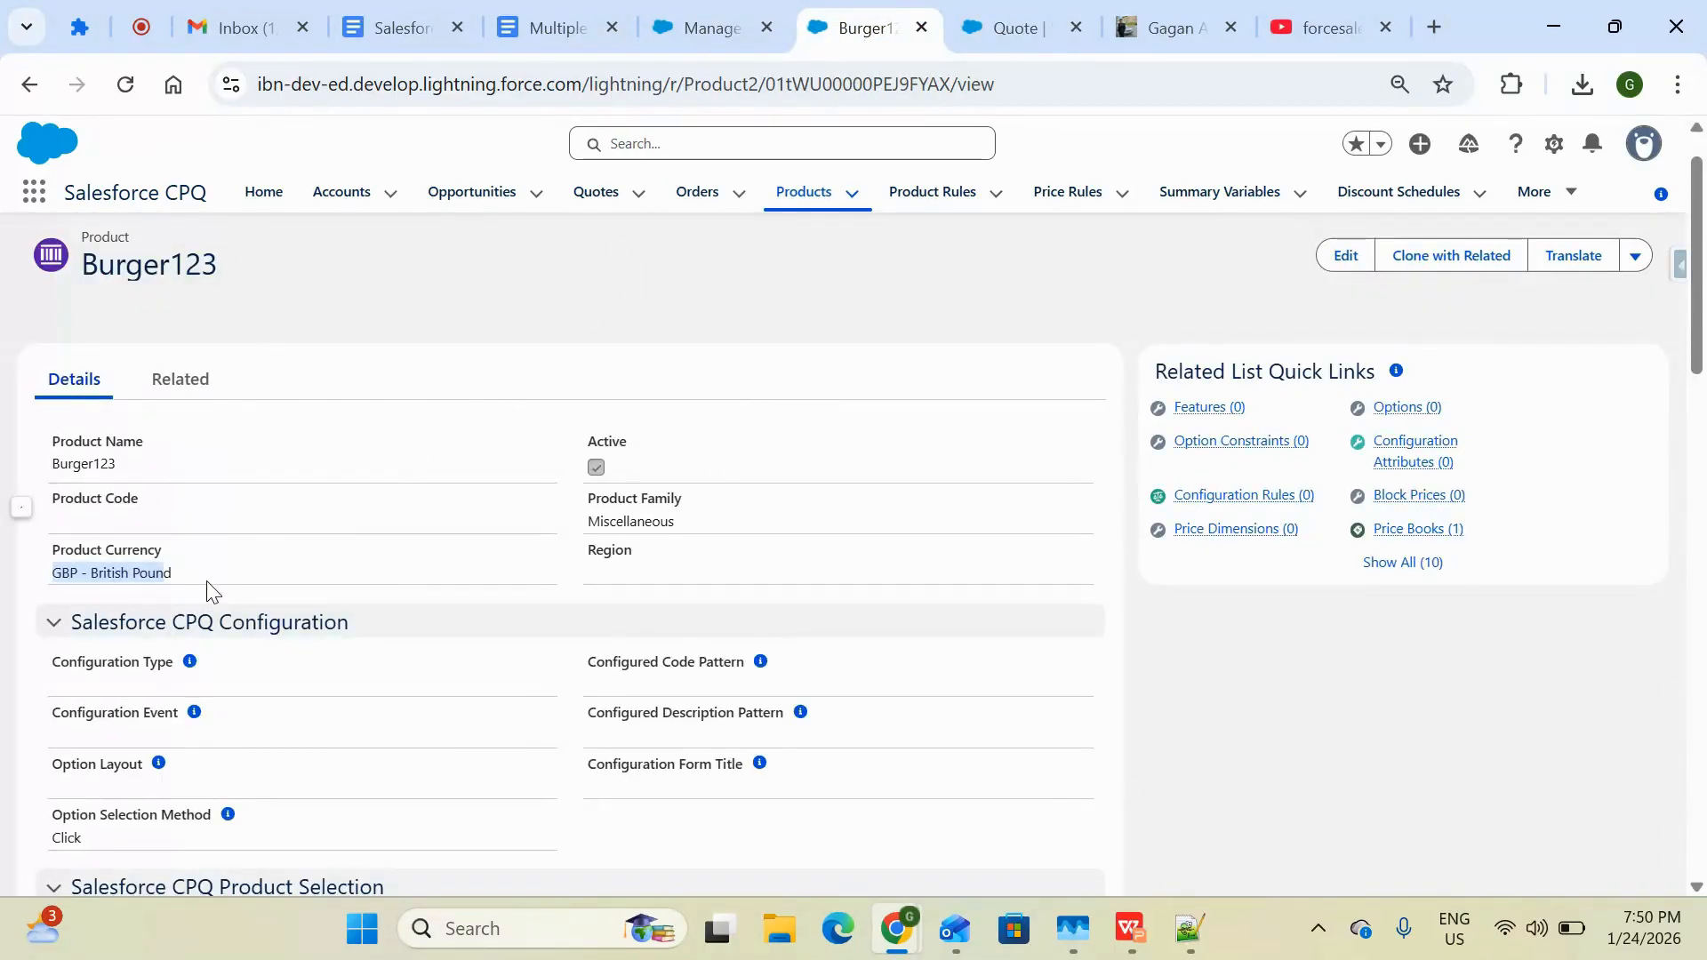
drag(211, 590, 49, 578)
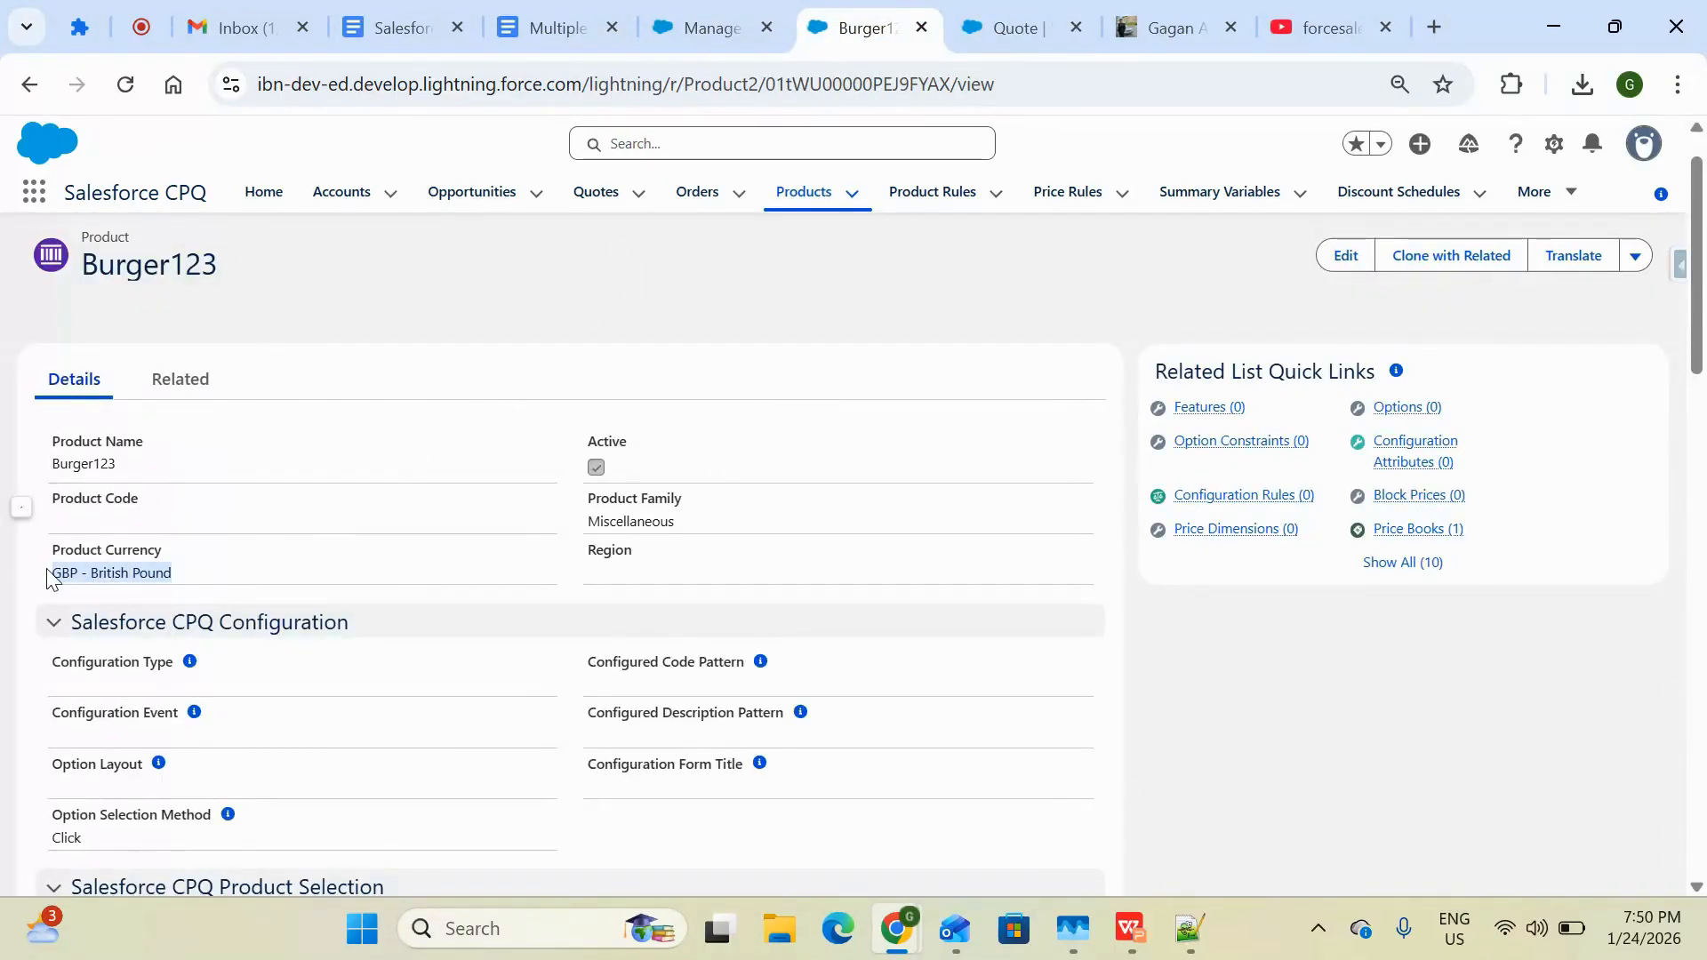
click(166, 377)
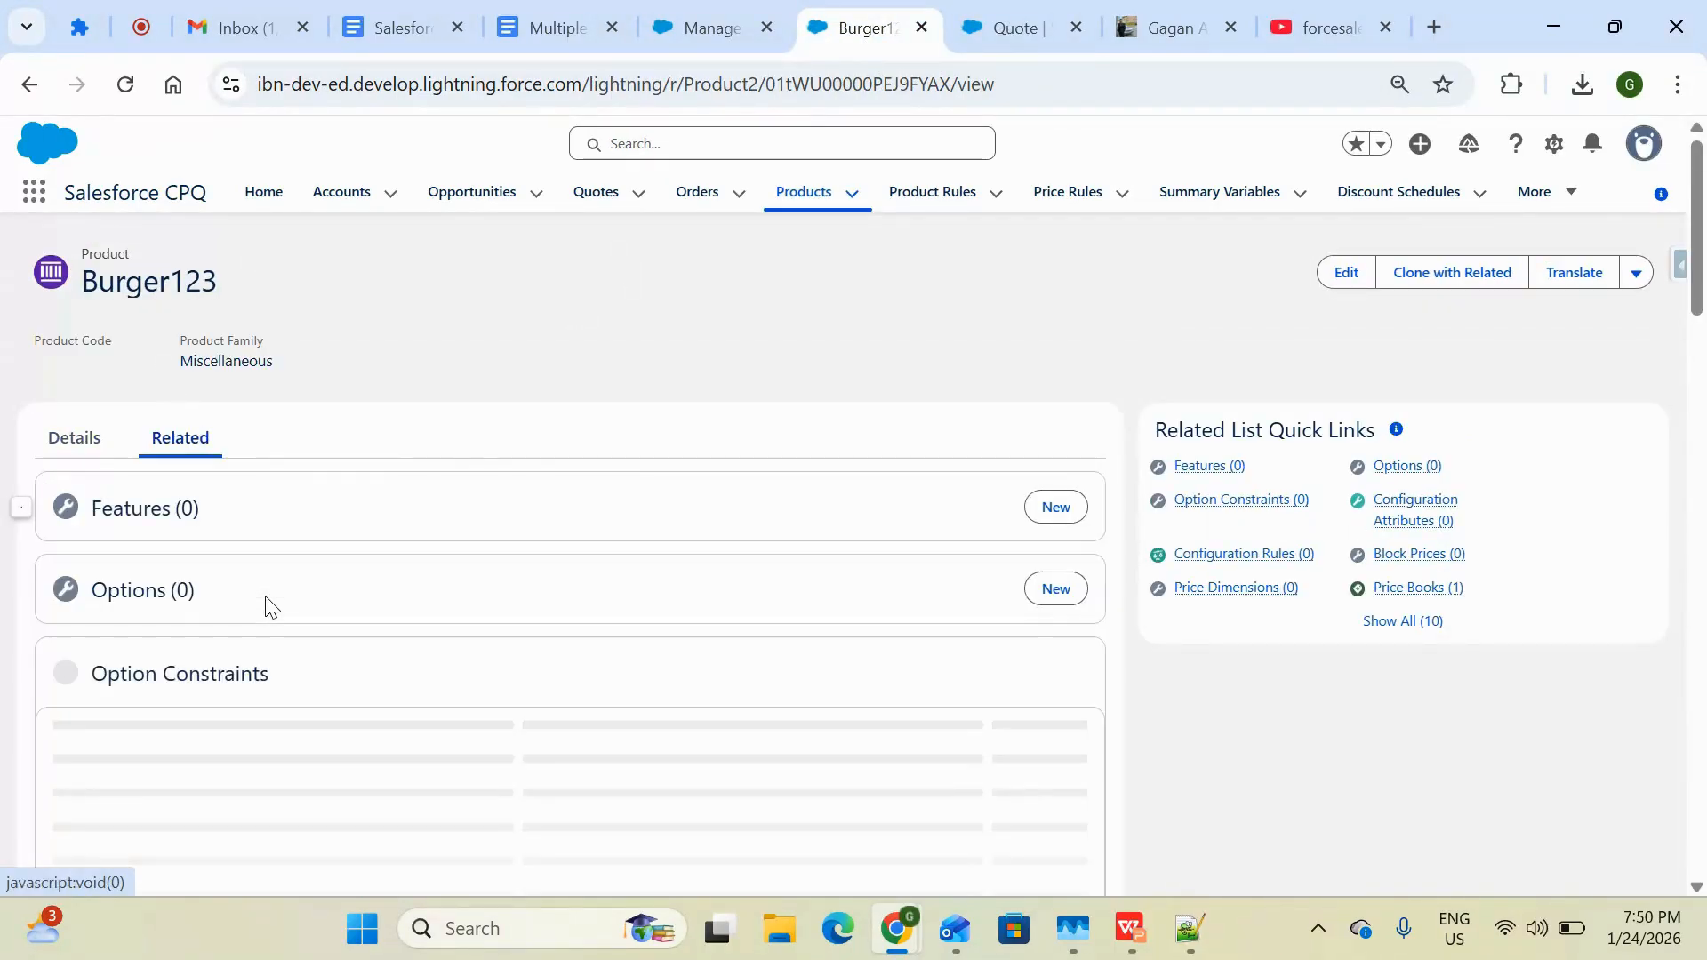
scroll(271, 607, down, 4)
scroll(271, 607, down, 3)
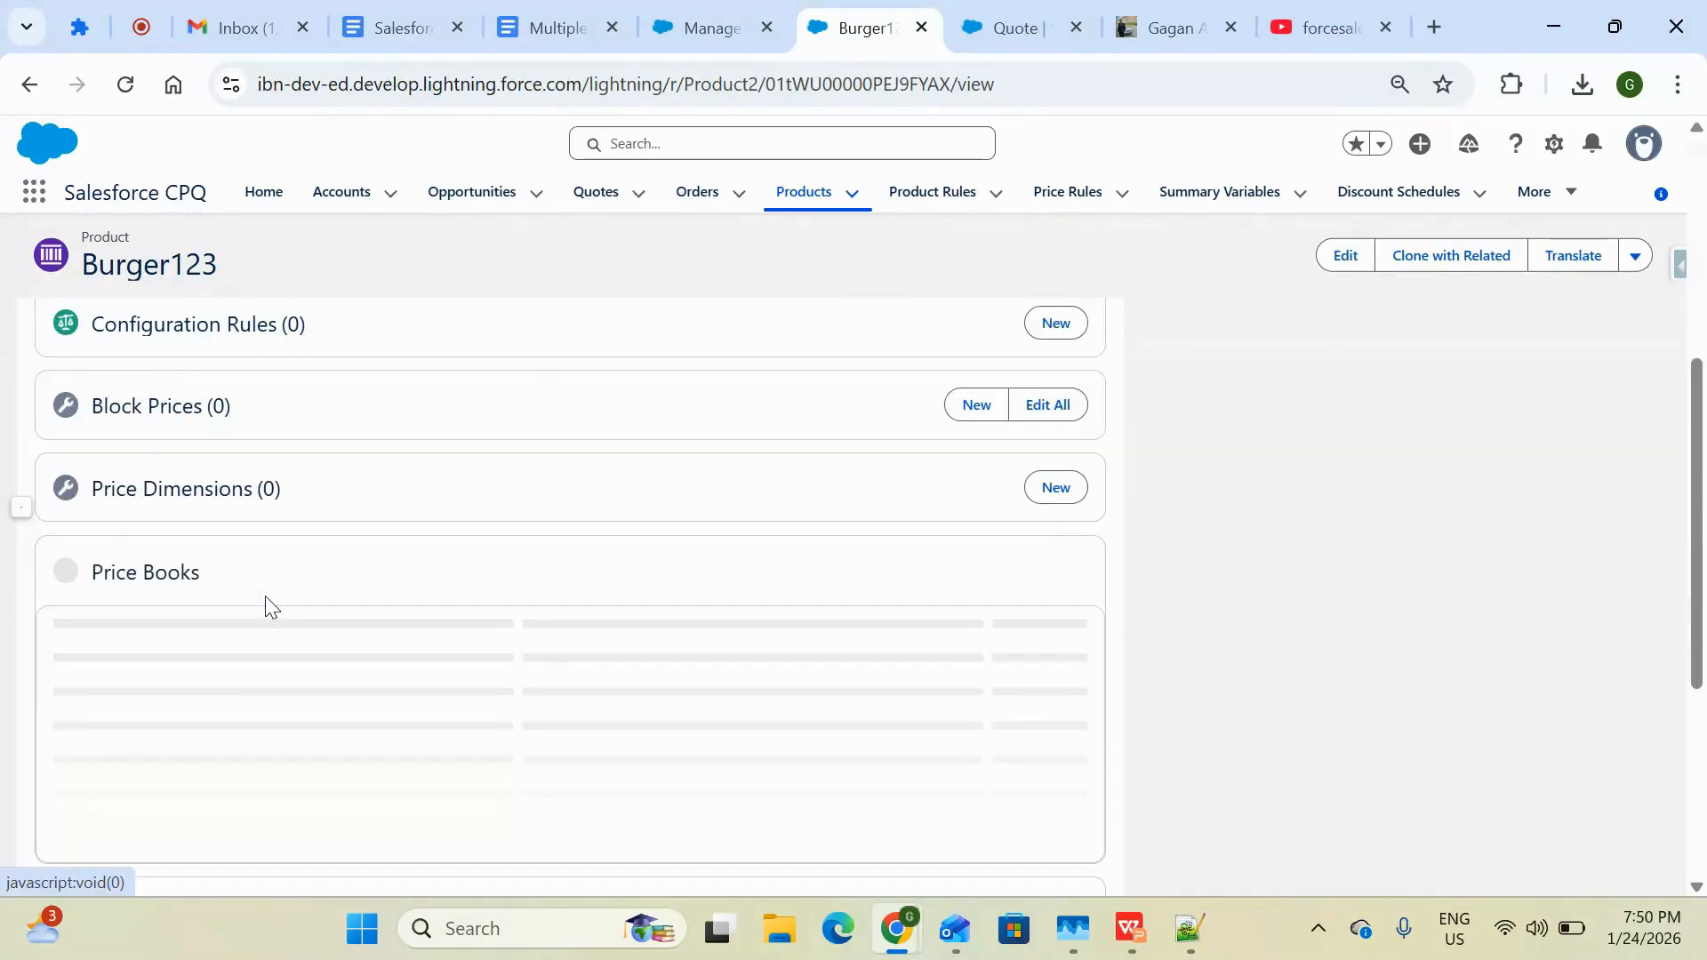
scroll(271, 607, down, 3)
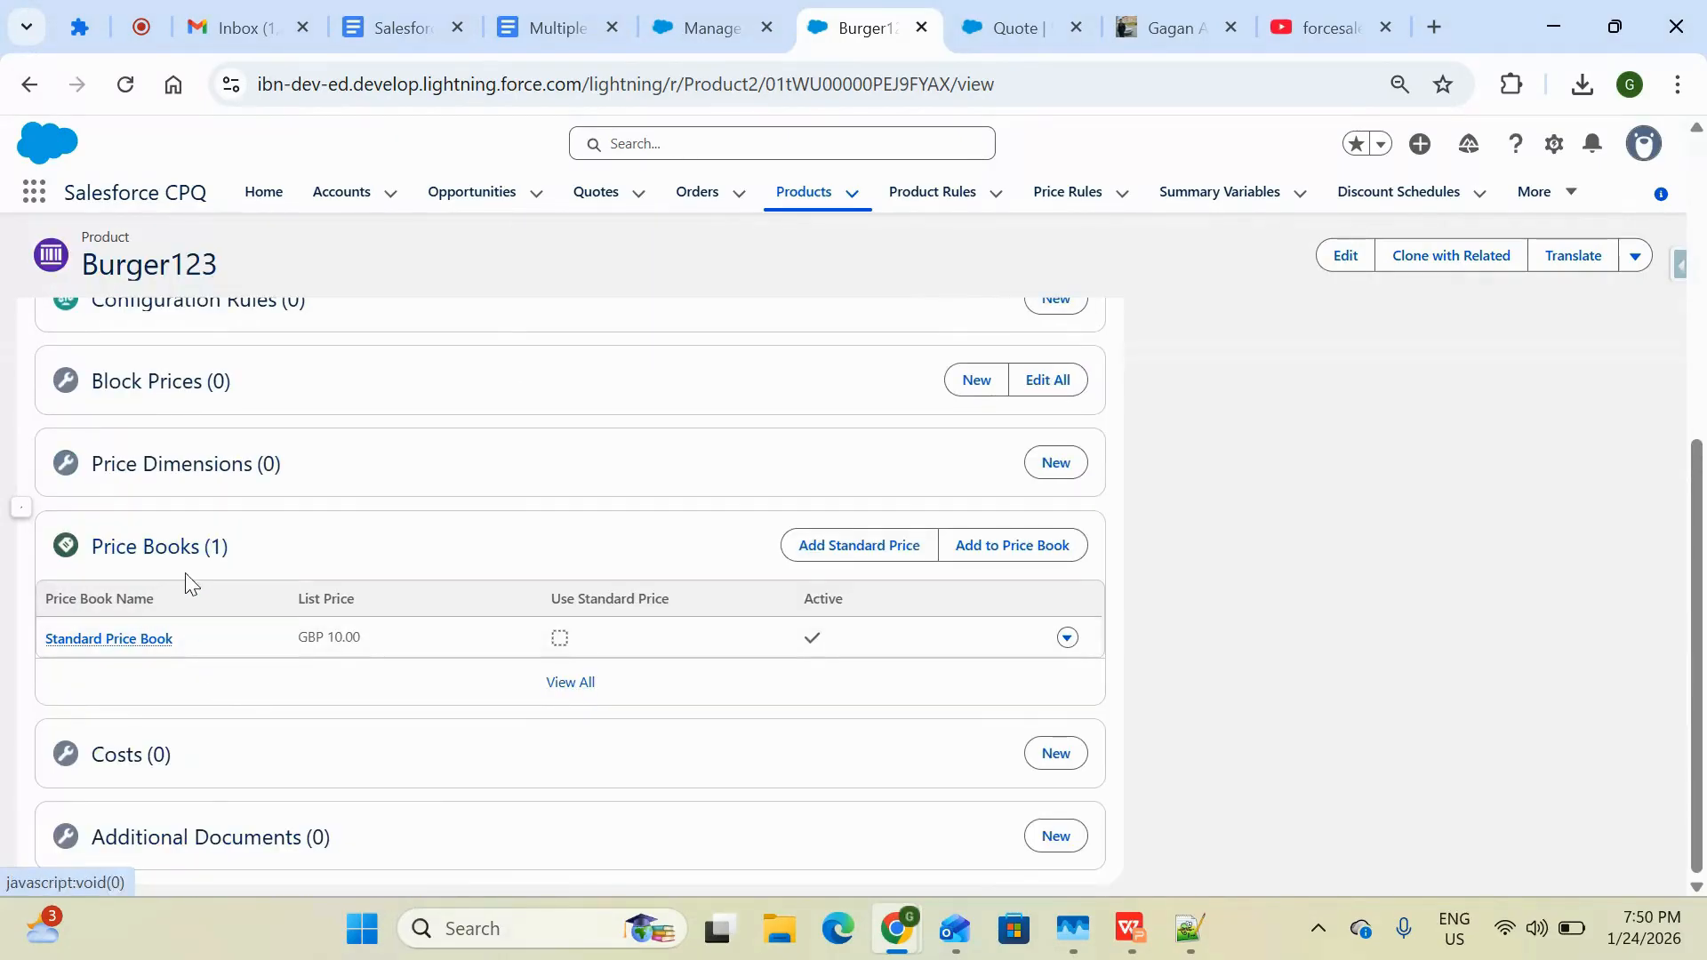
double_click(367, 641)
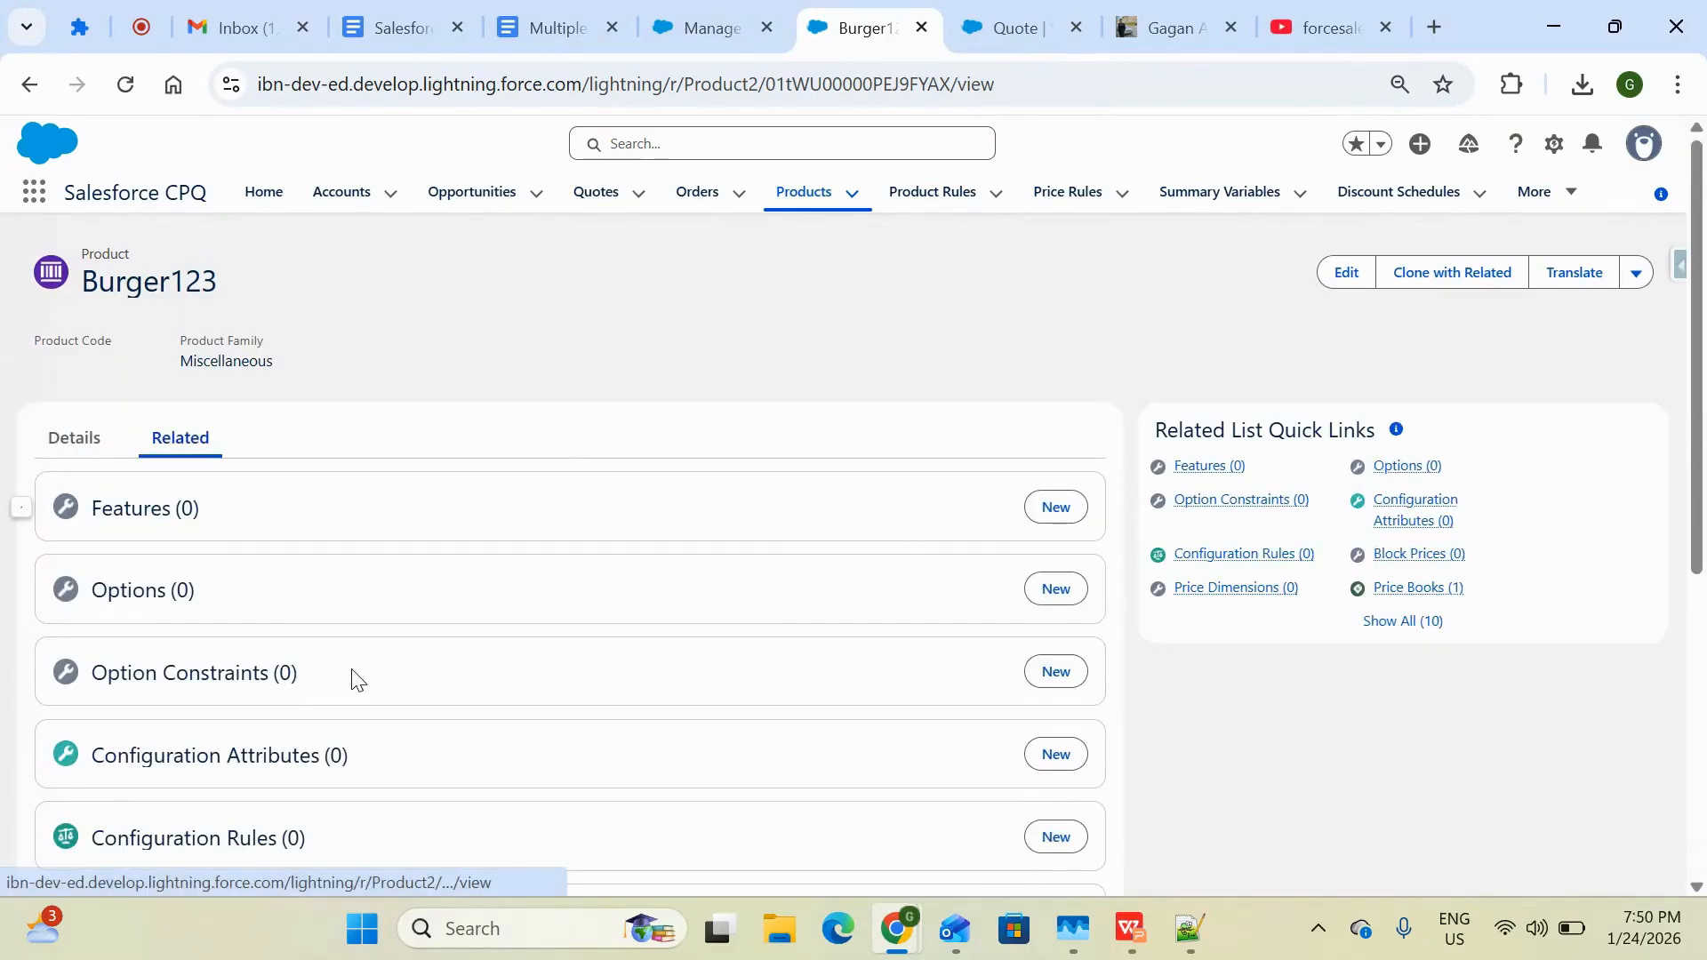
Create a new product named Burger India with product currency INR - Indian Rupee
click(803, 198)
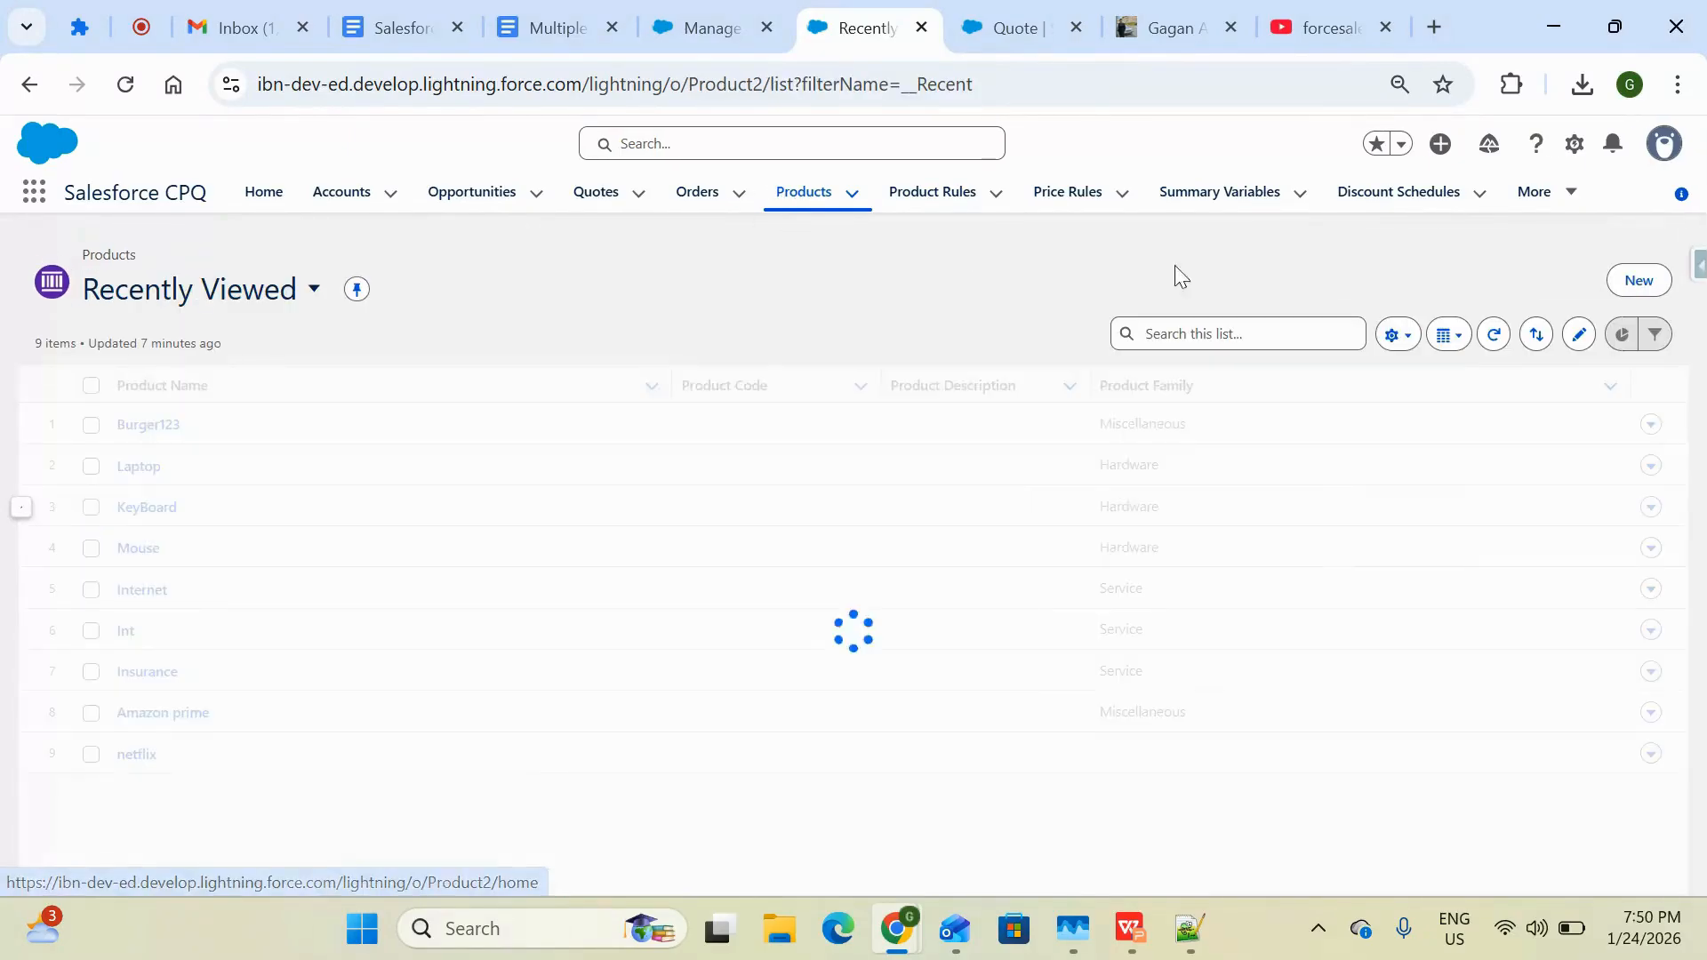
click(1634, 286)
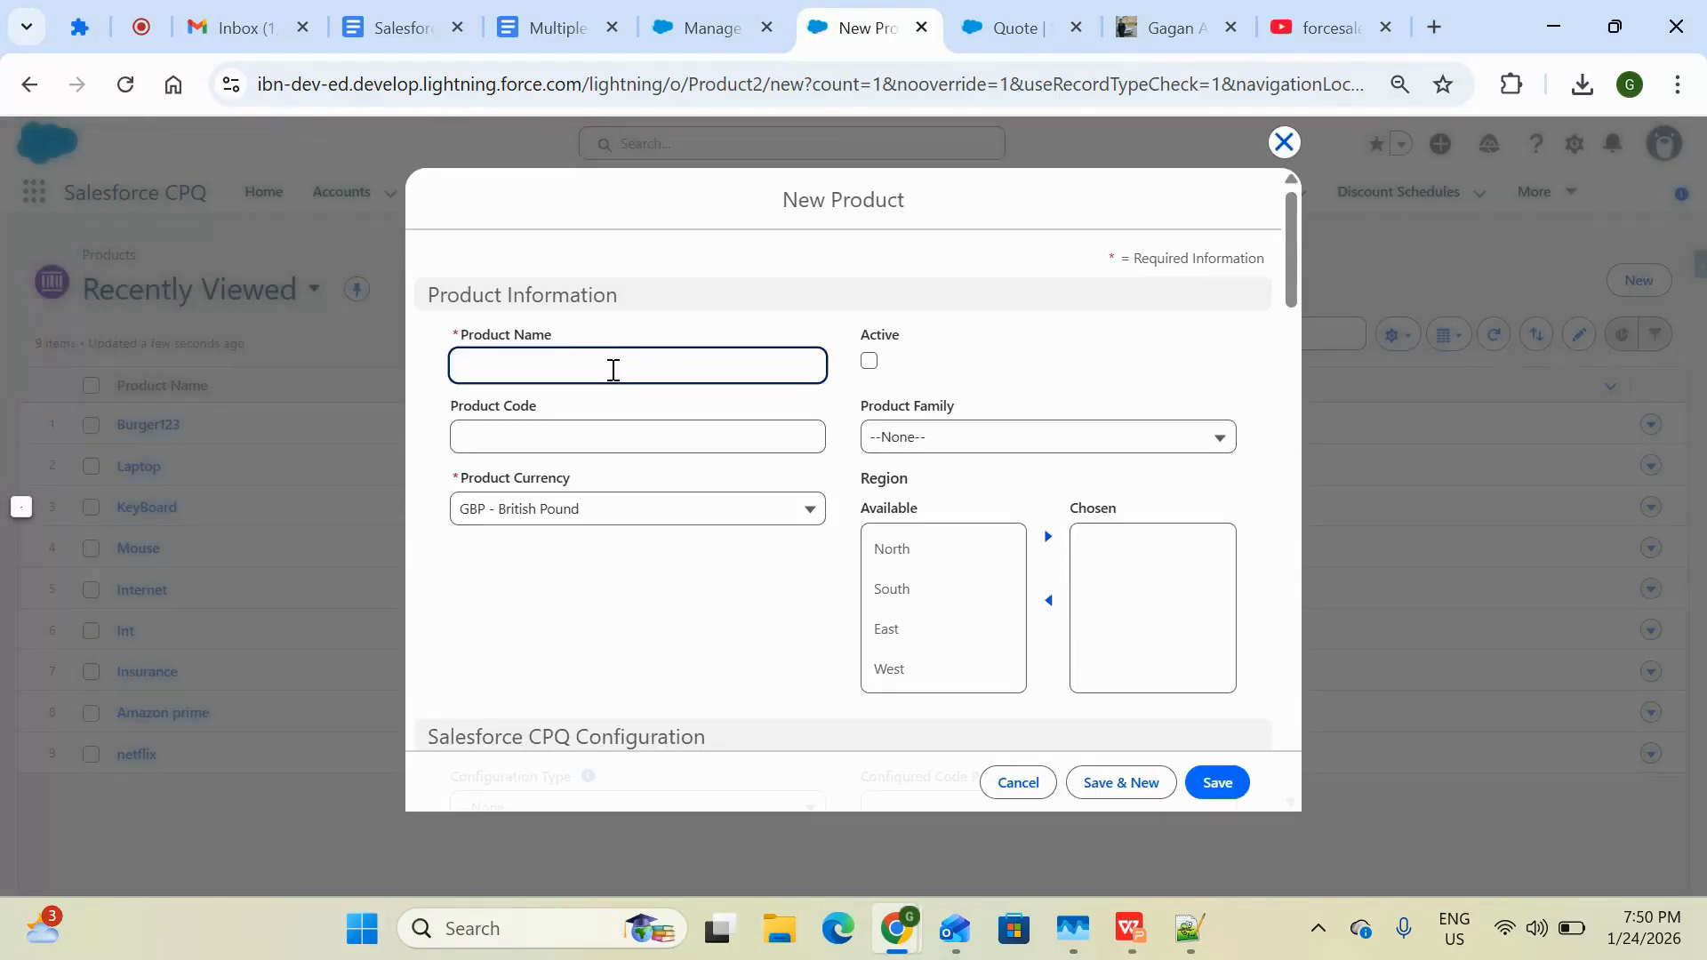
text(Burger)
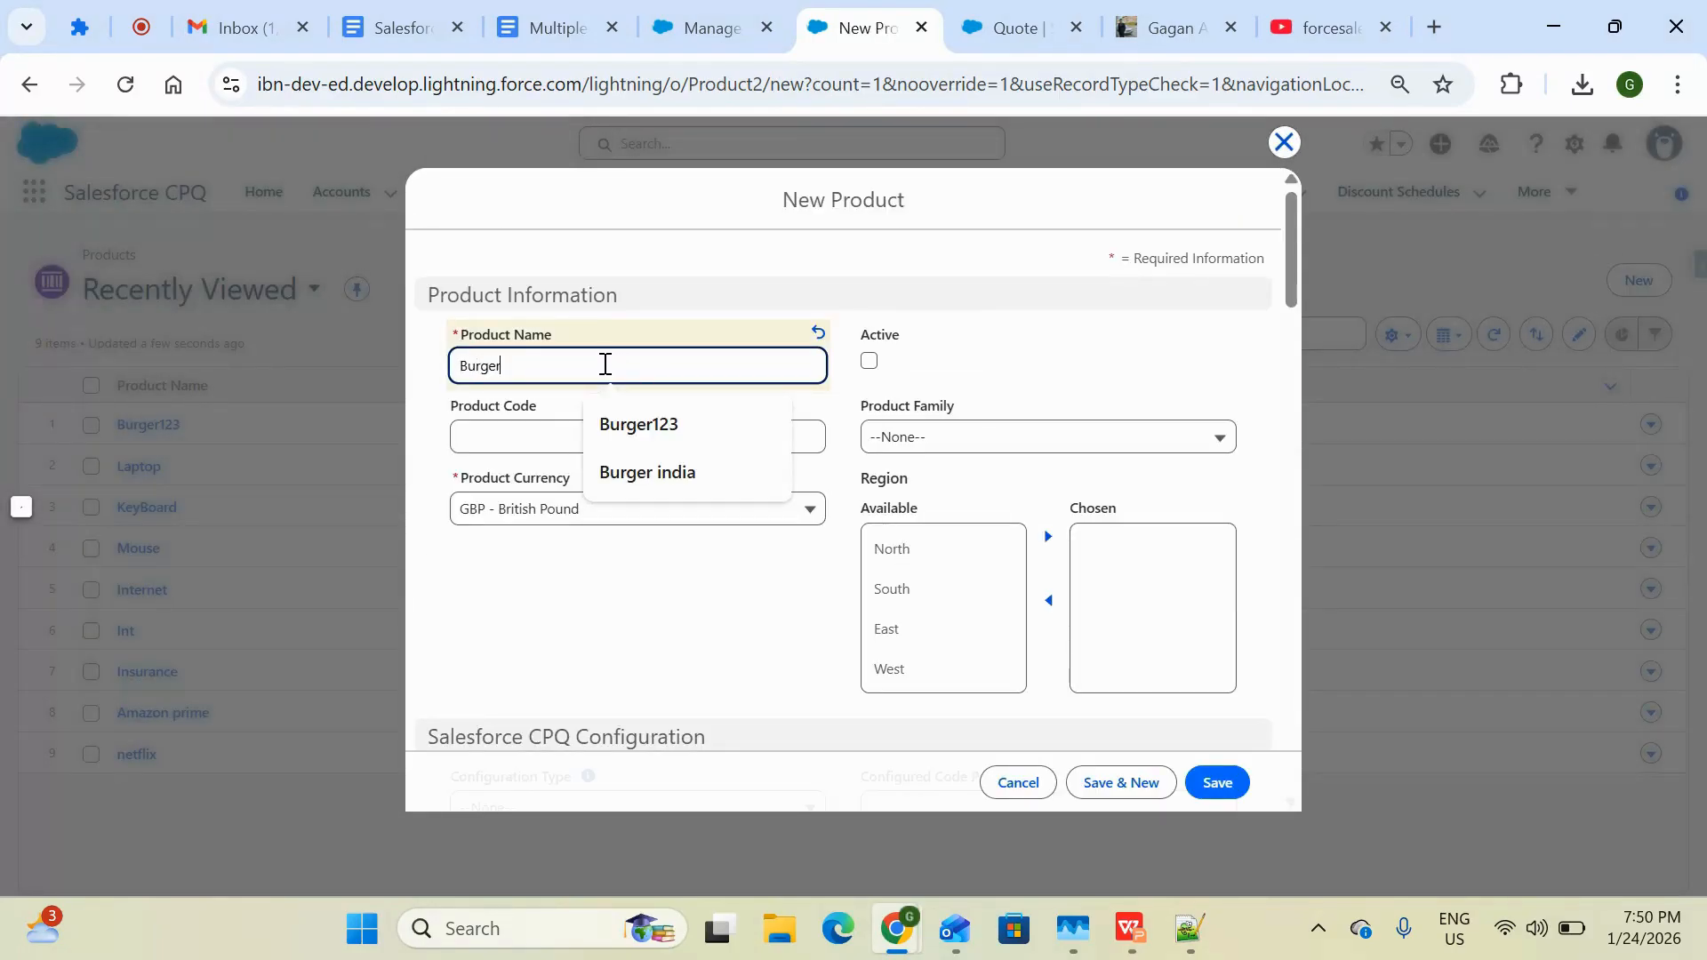
text( India)
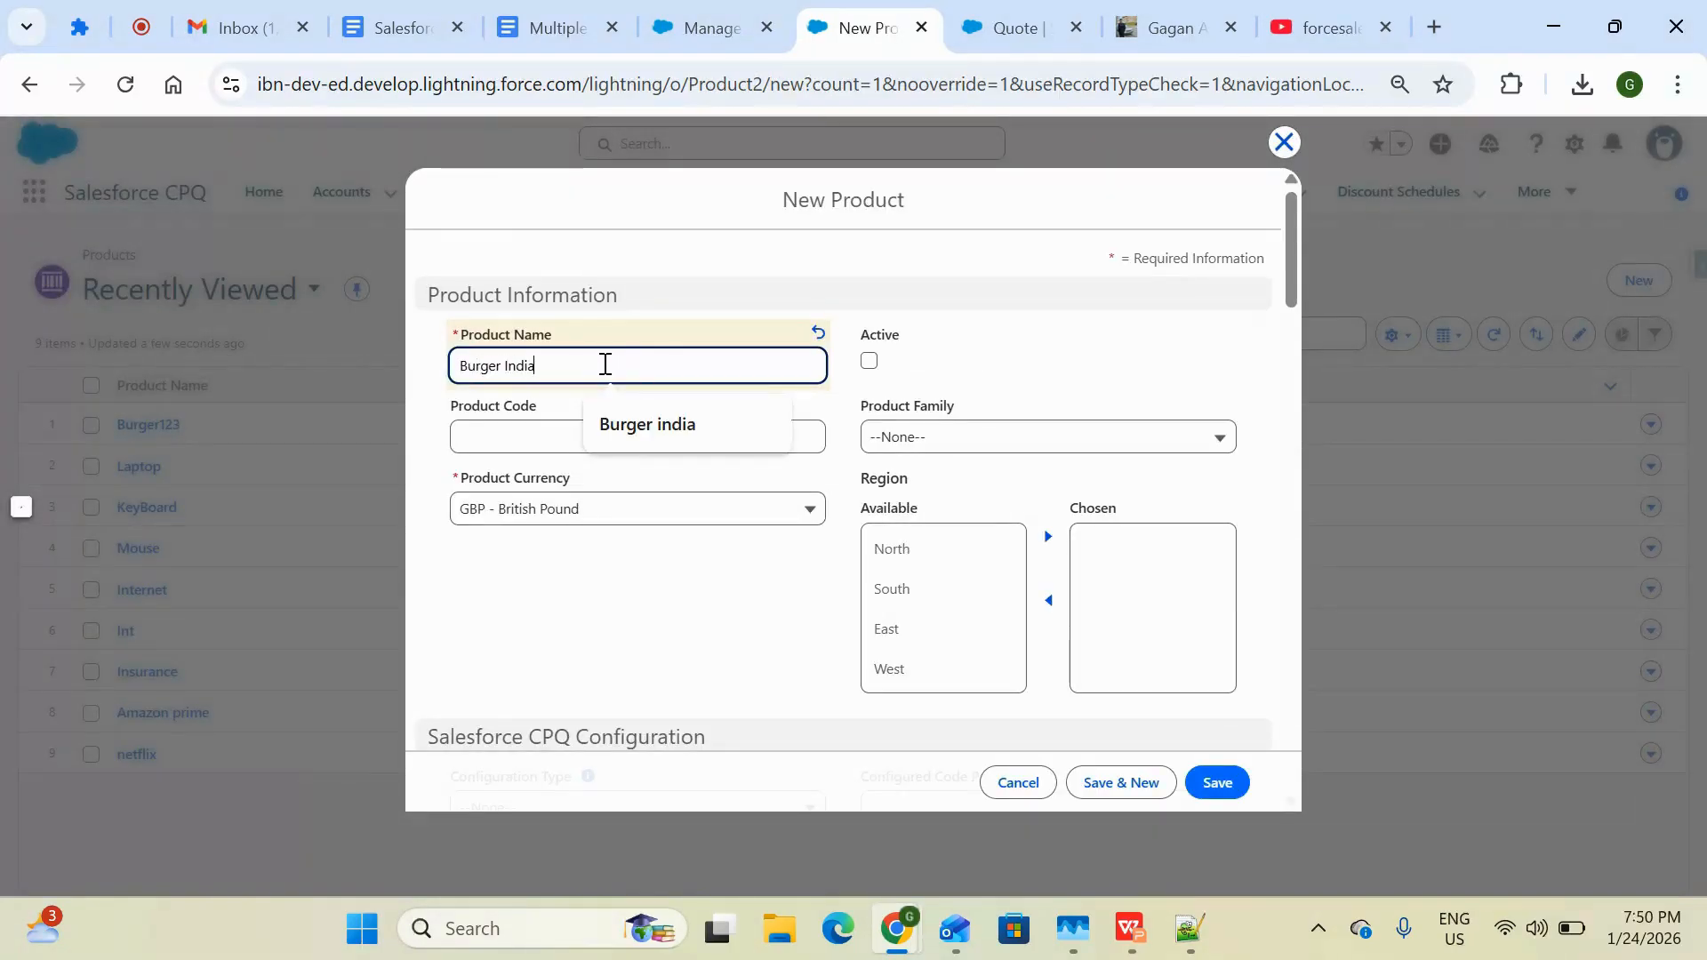
click(685, 582)
click(702, 525)
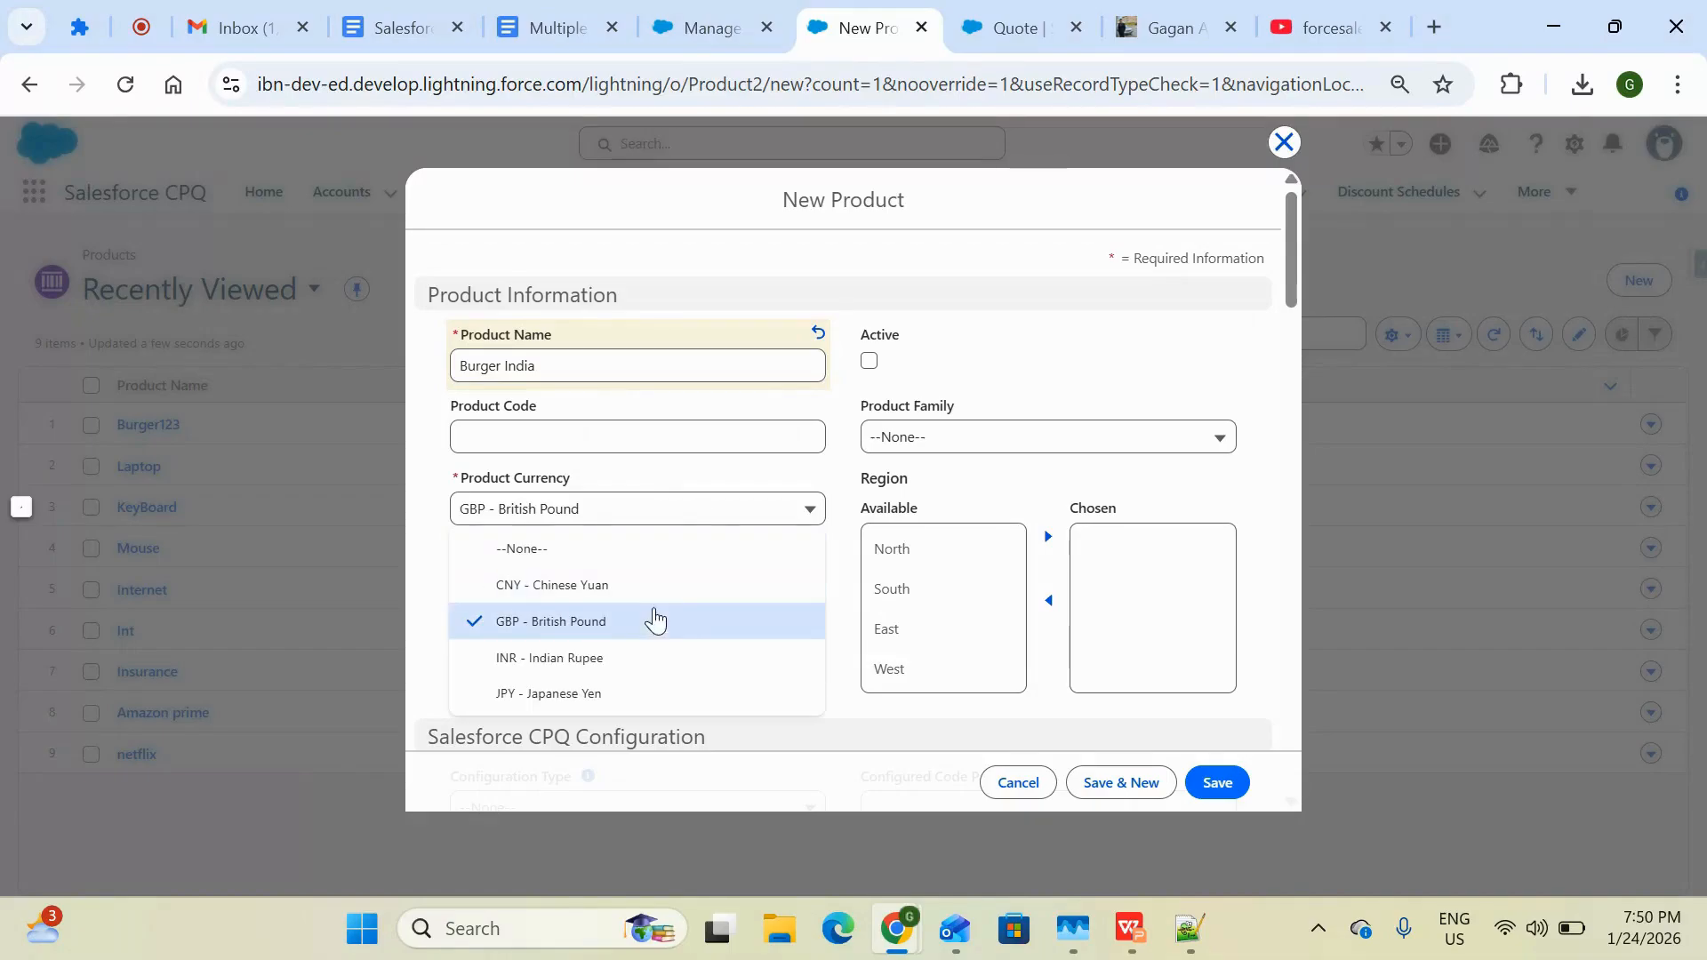
click(588, 658)
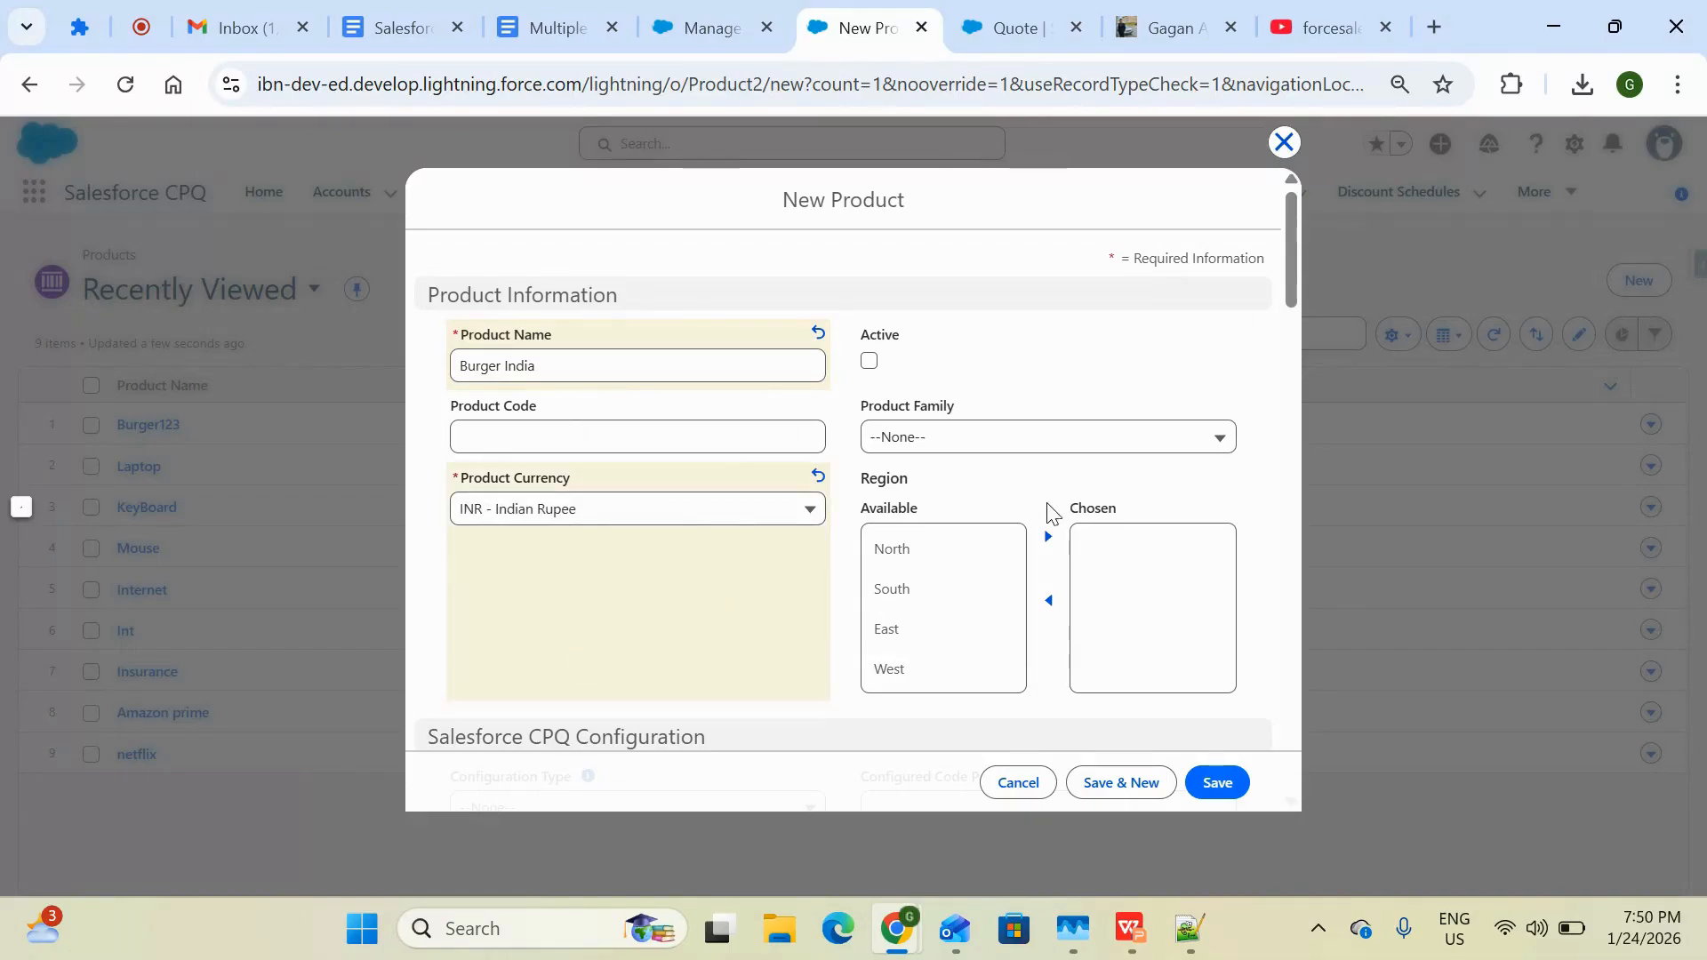
click(1225, 781)
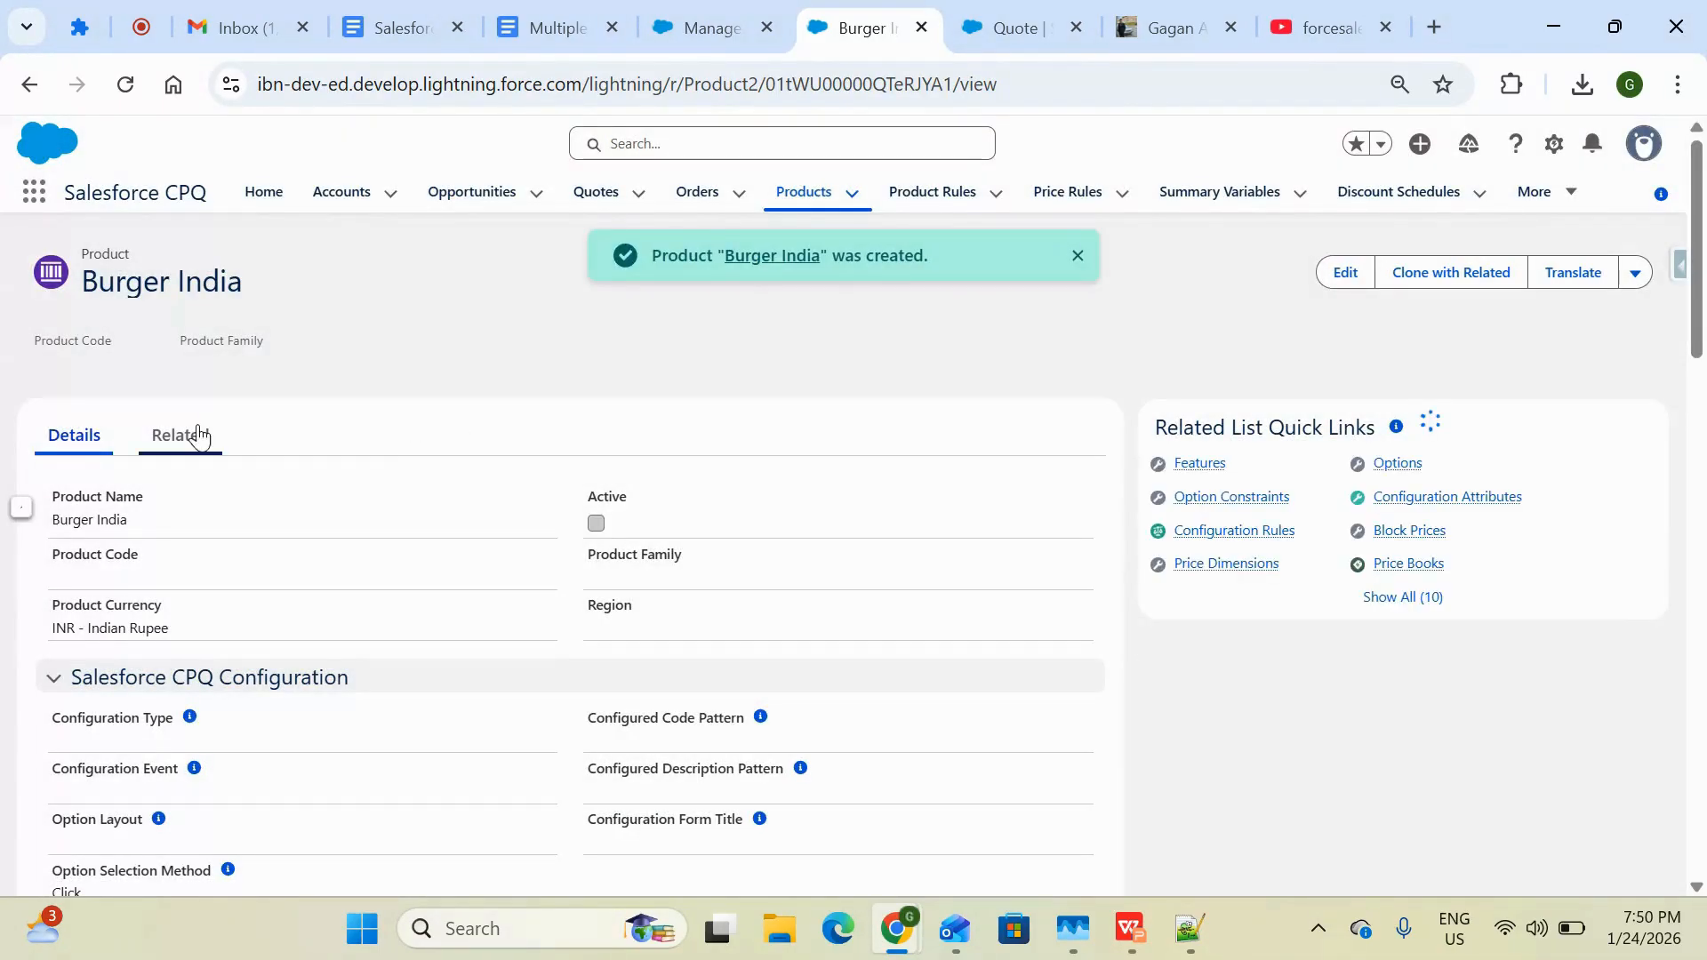
Add a standard price for Burger India in INR - Indian Rupee with a list price of 100
click(191, 438)
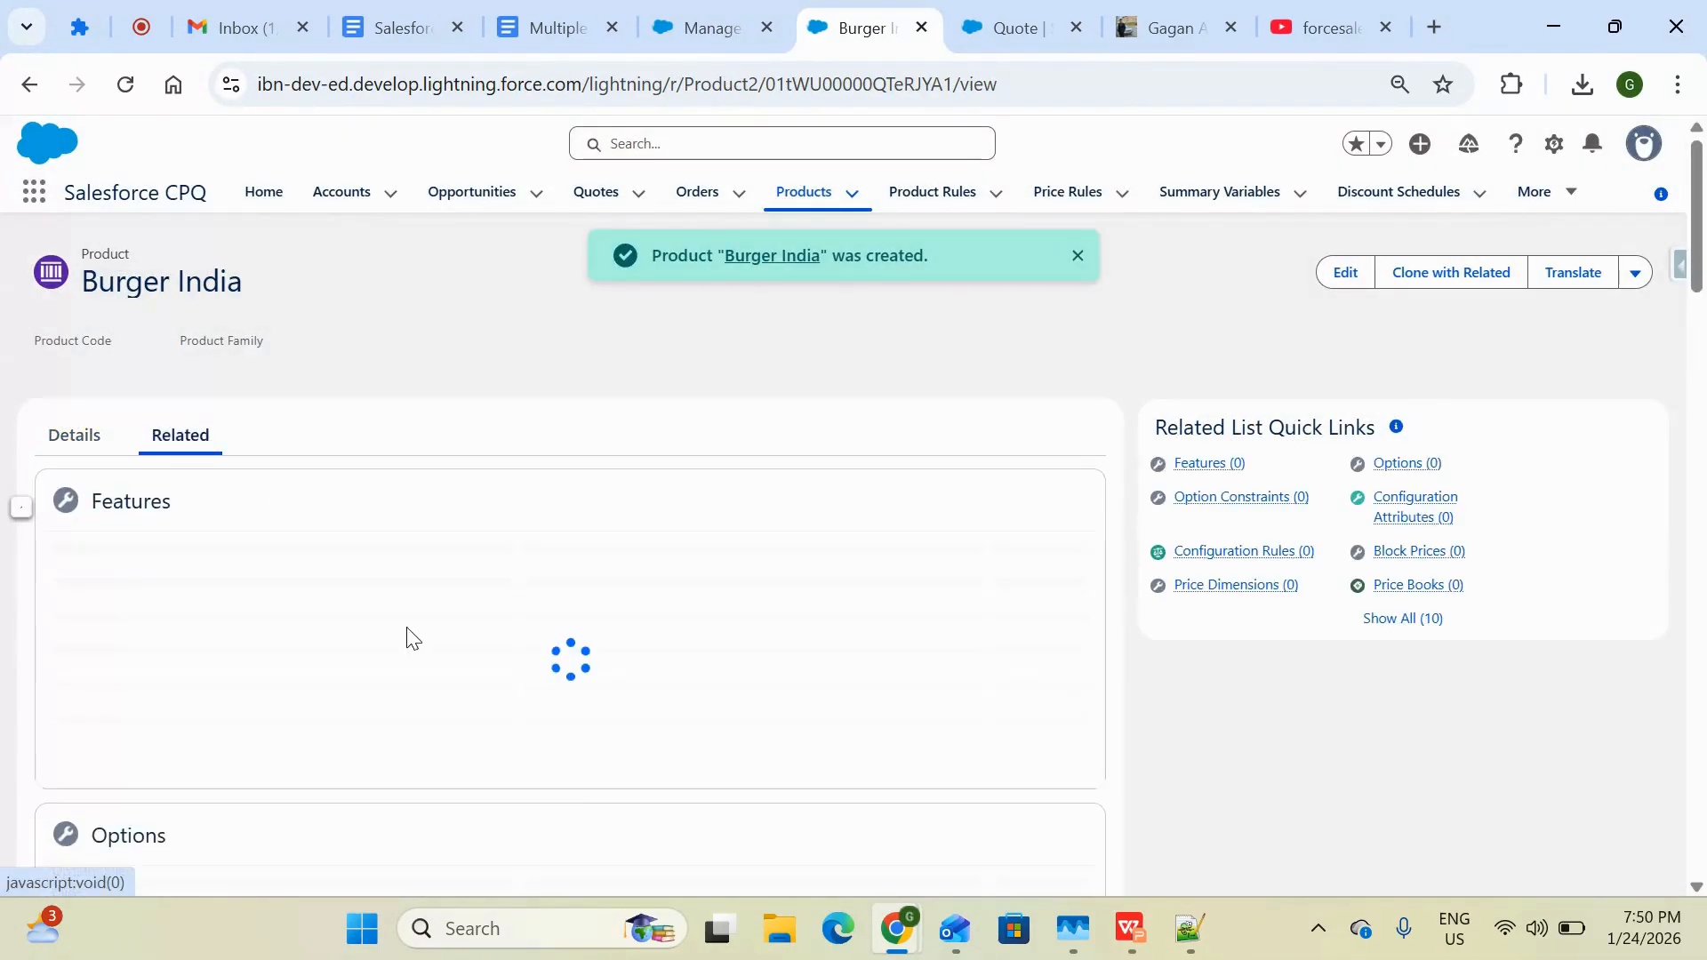
scroll(484, 707, down, 4)
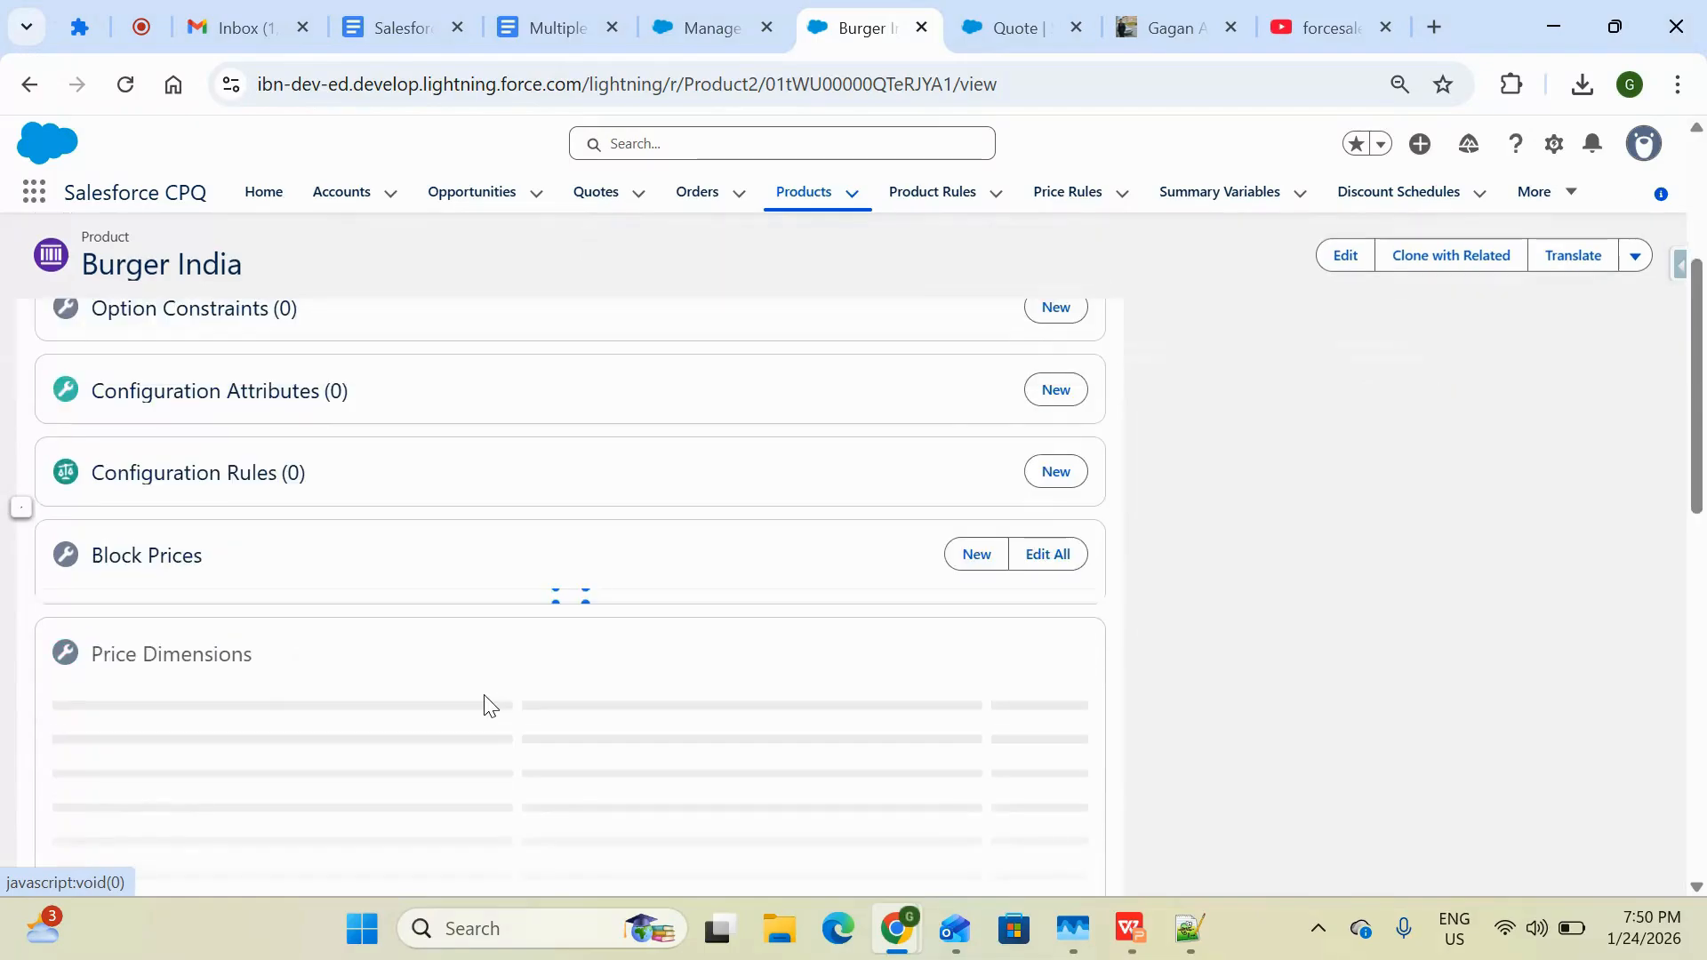
scroll(485, 707, down, 5)
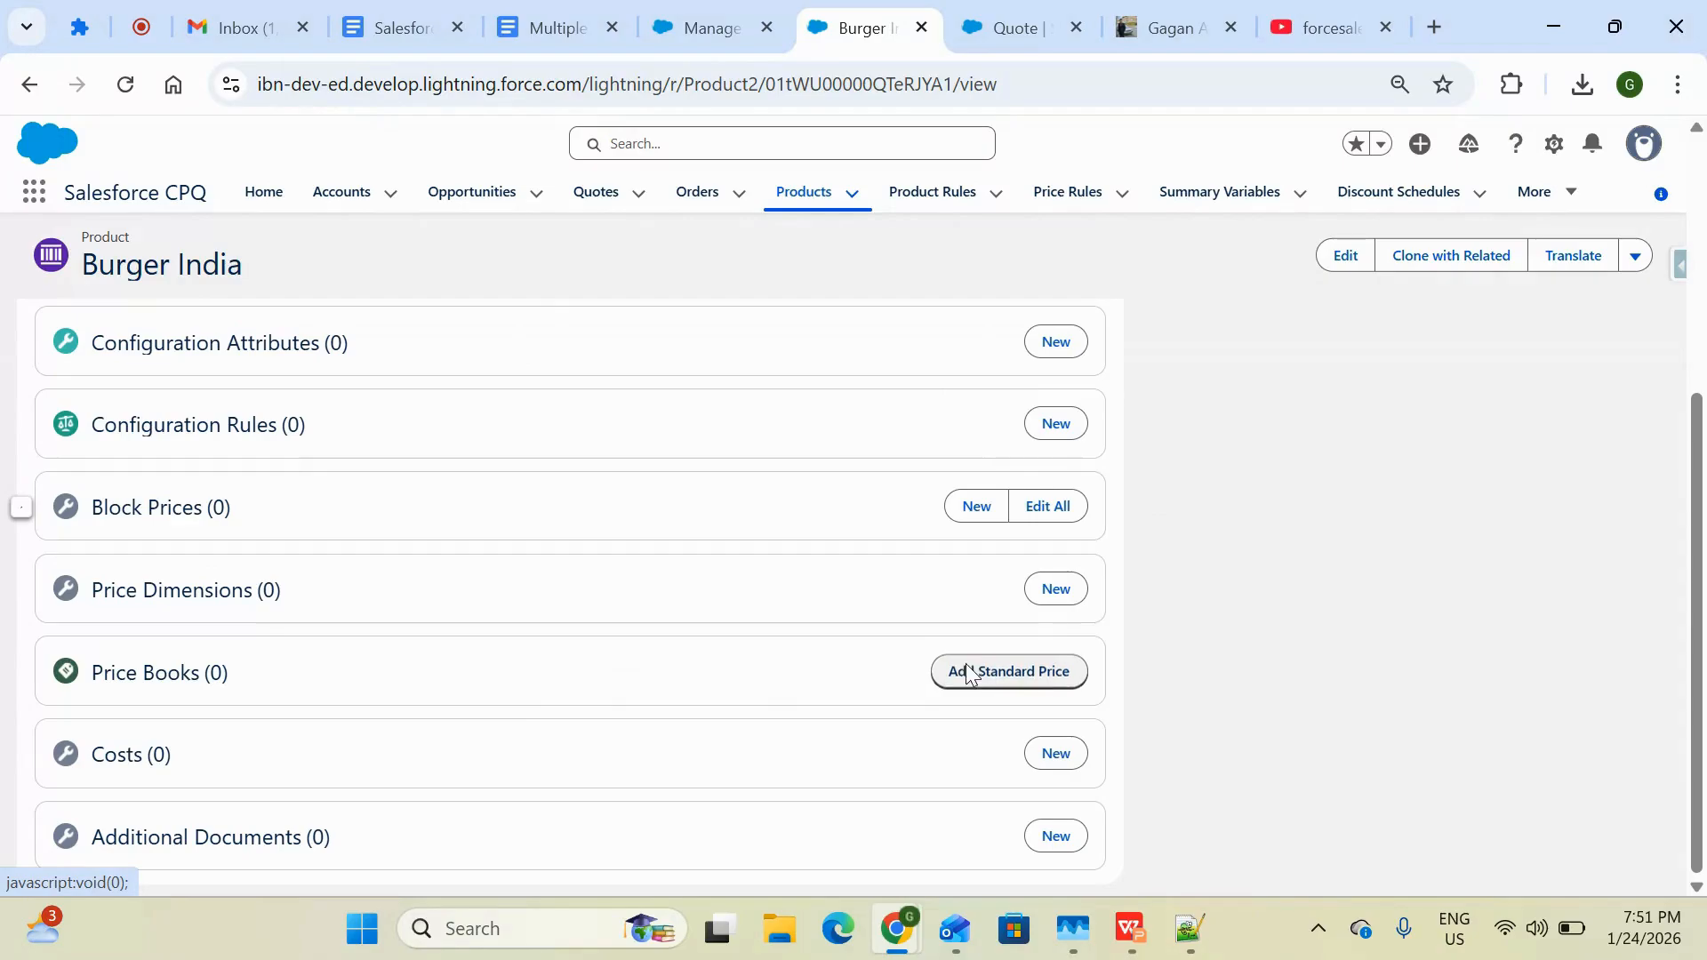
click(968, 673)
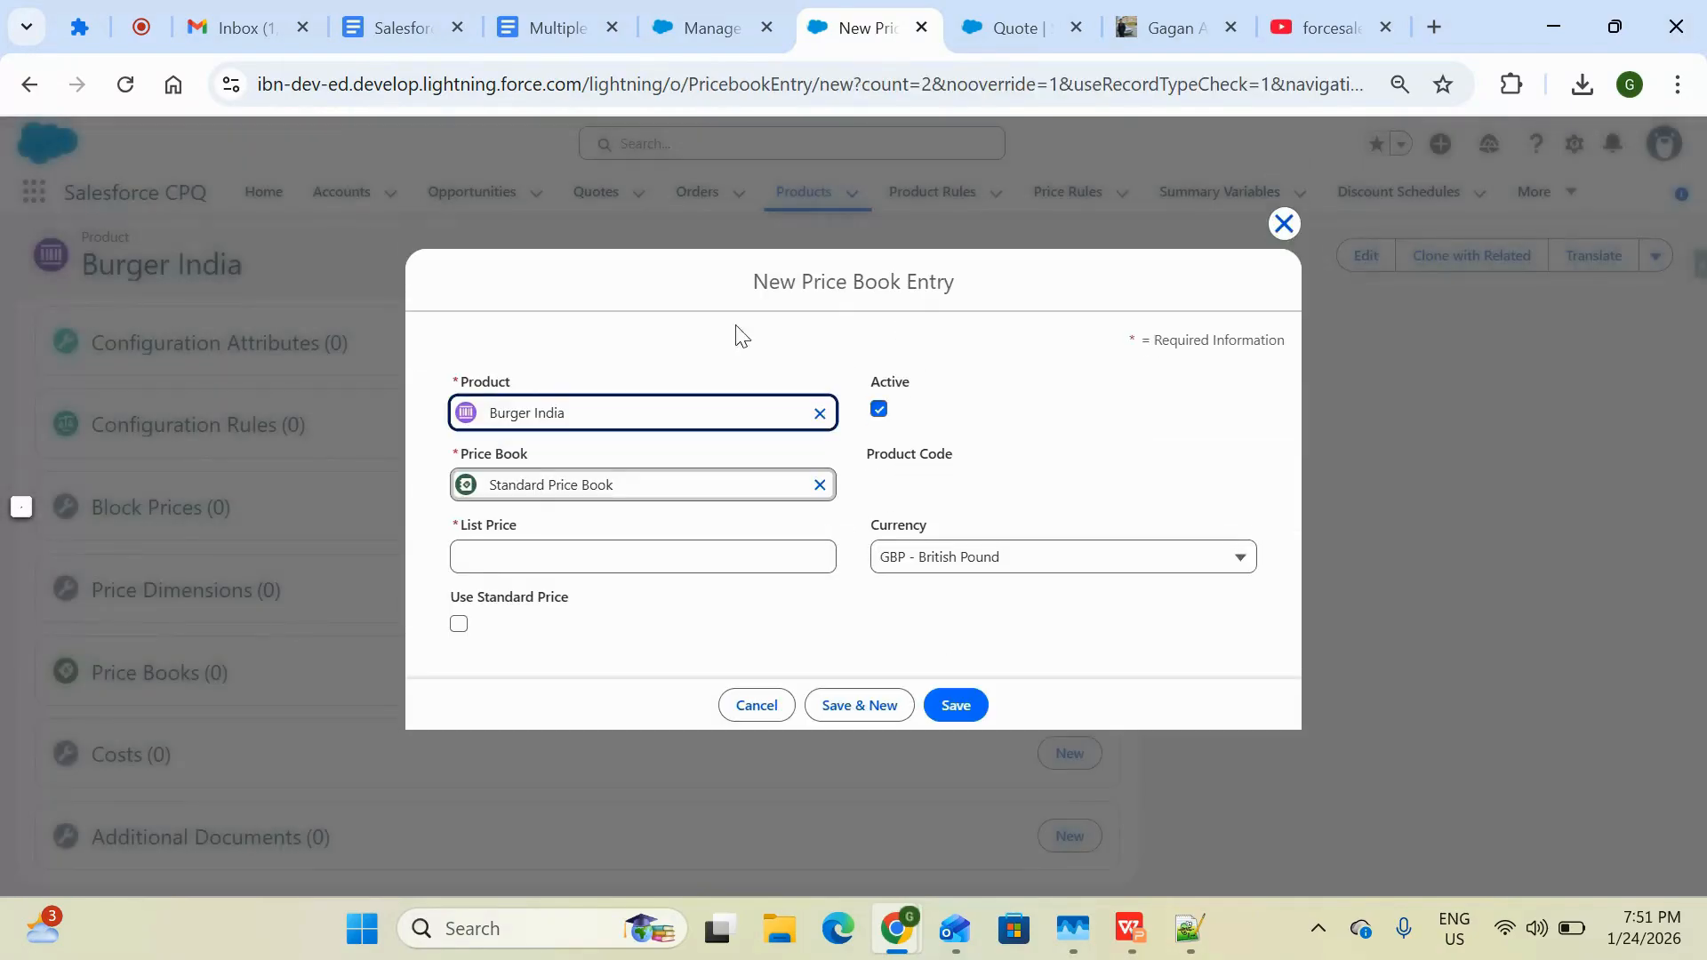
click(942, 562)
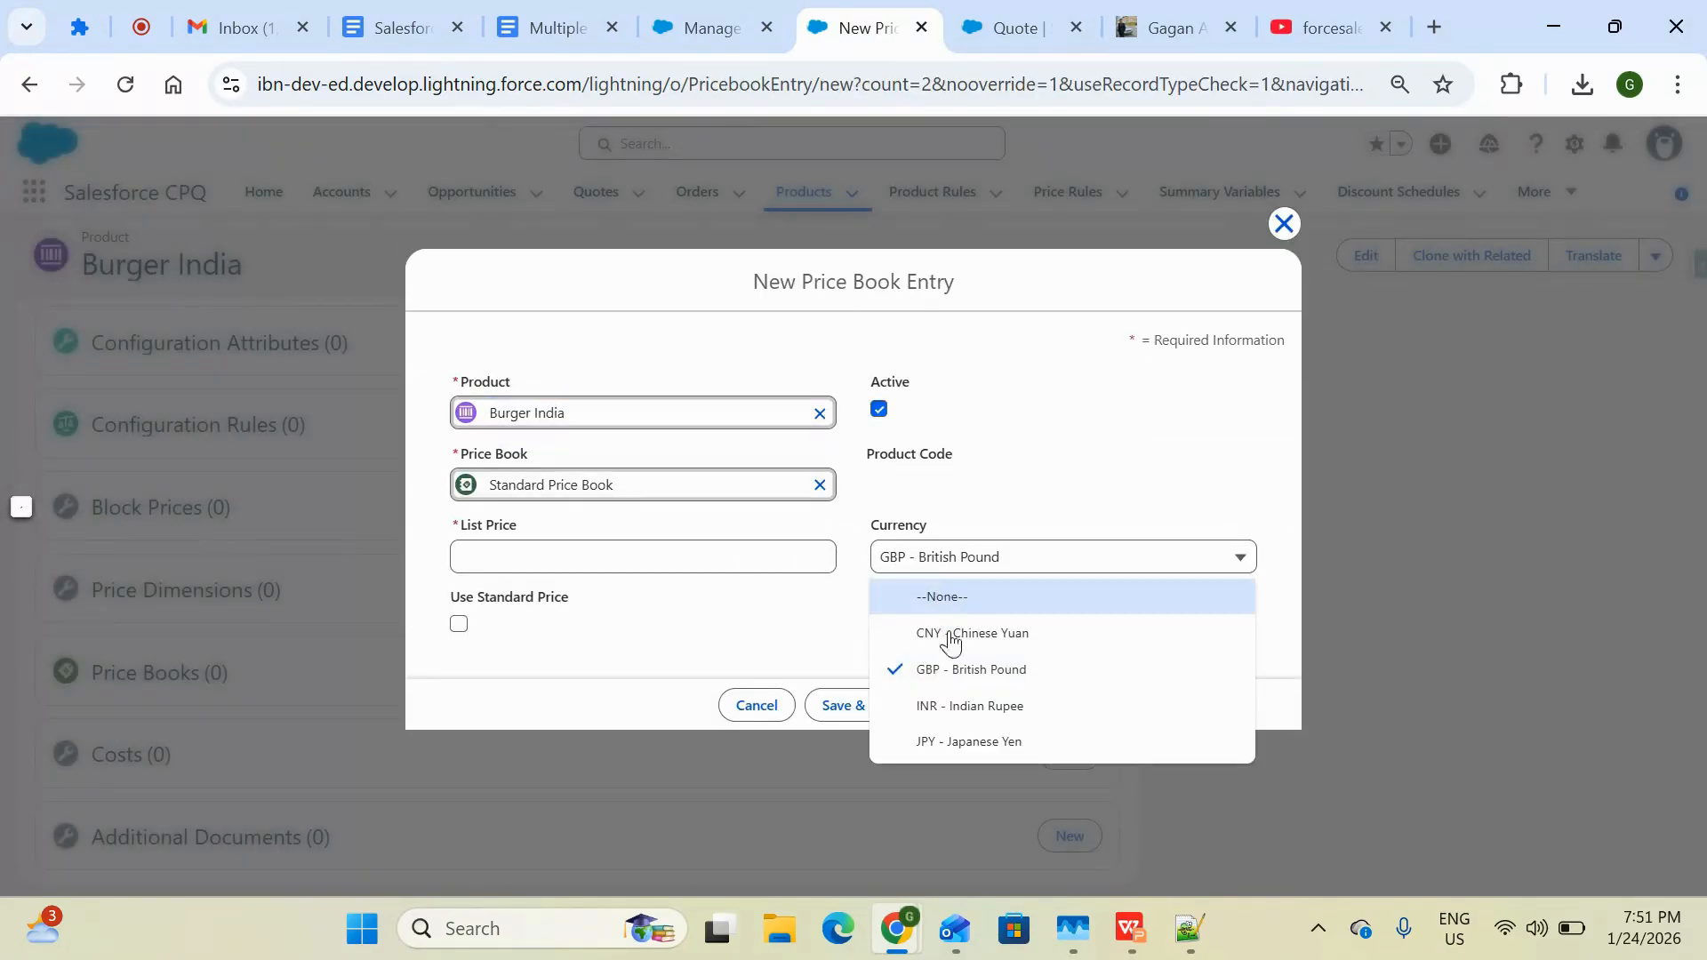
click(964, 711)
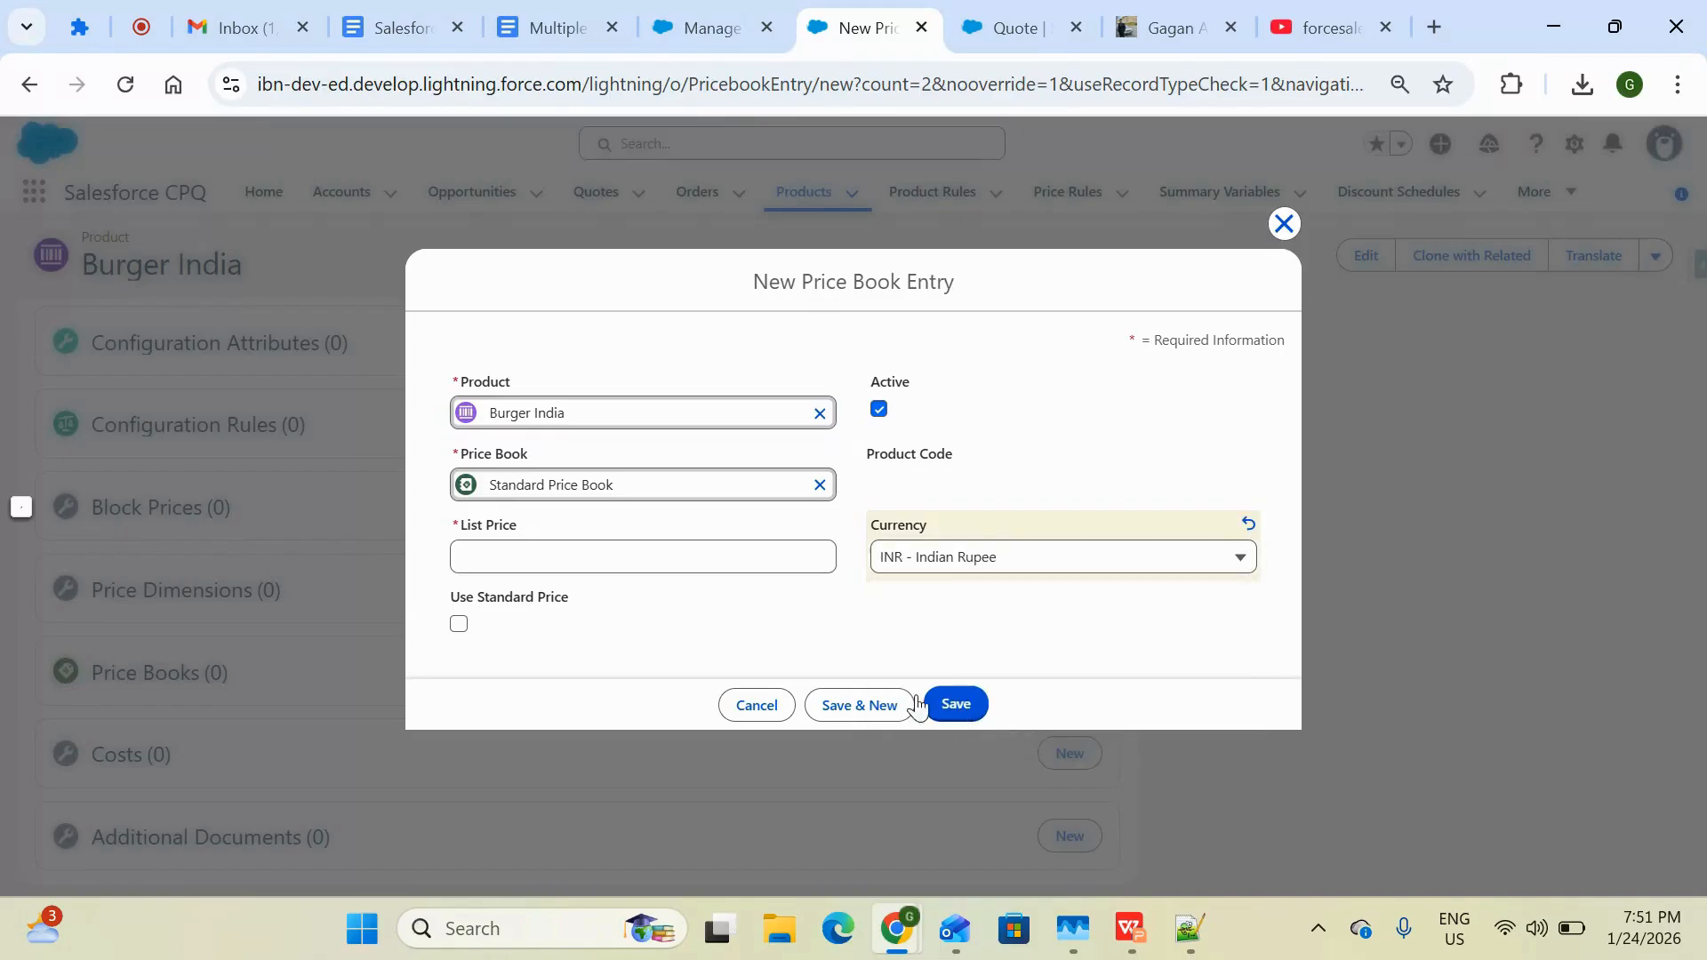
click(727, 555)
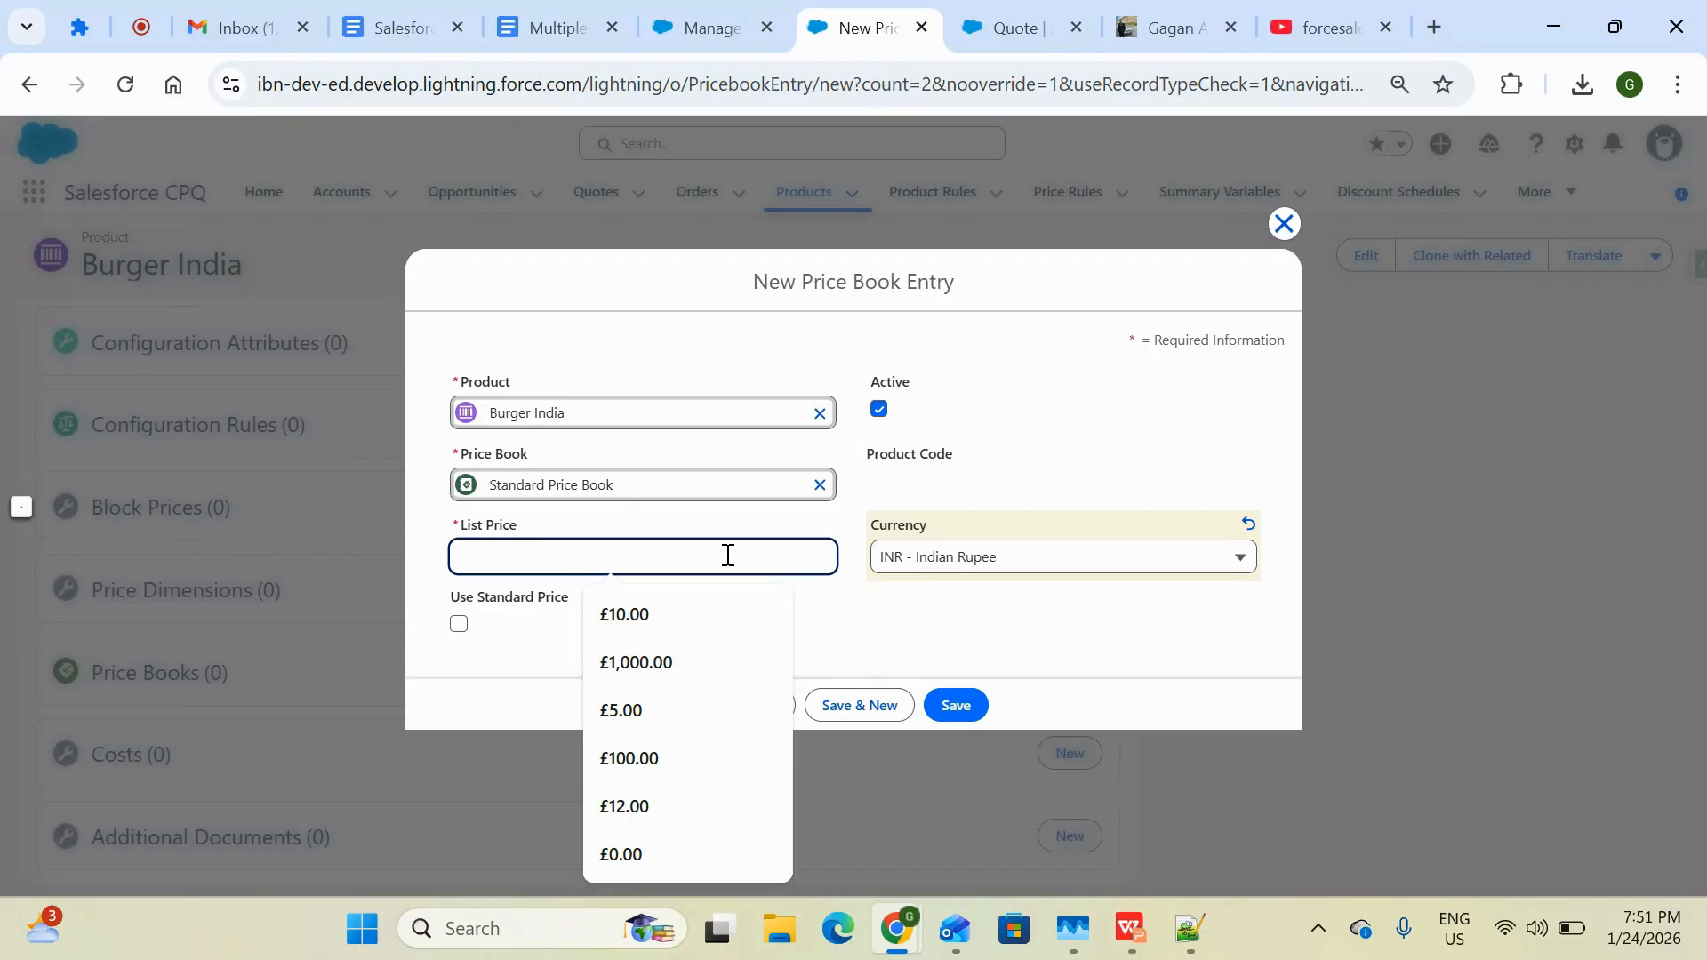
text(100)
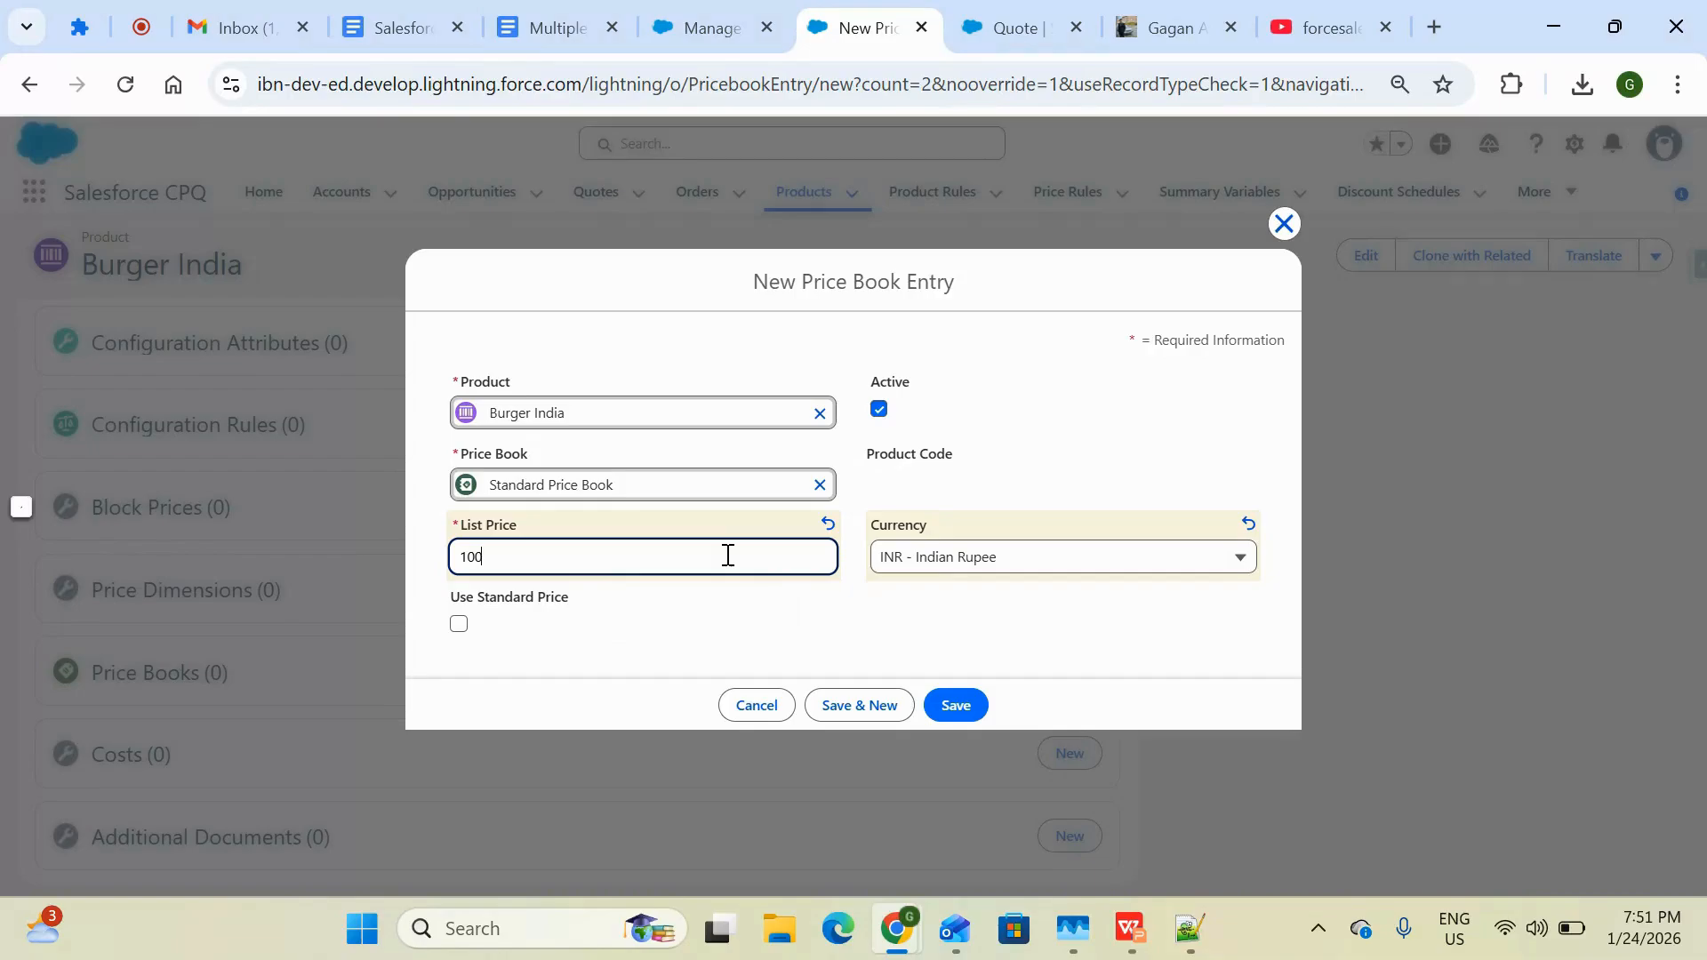
text(00)
click(973, 701)
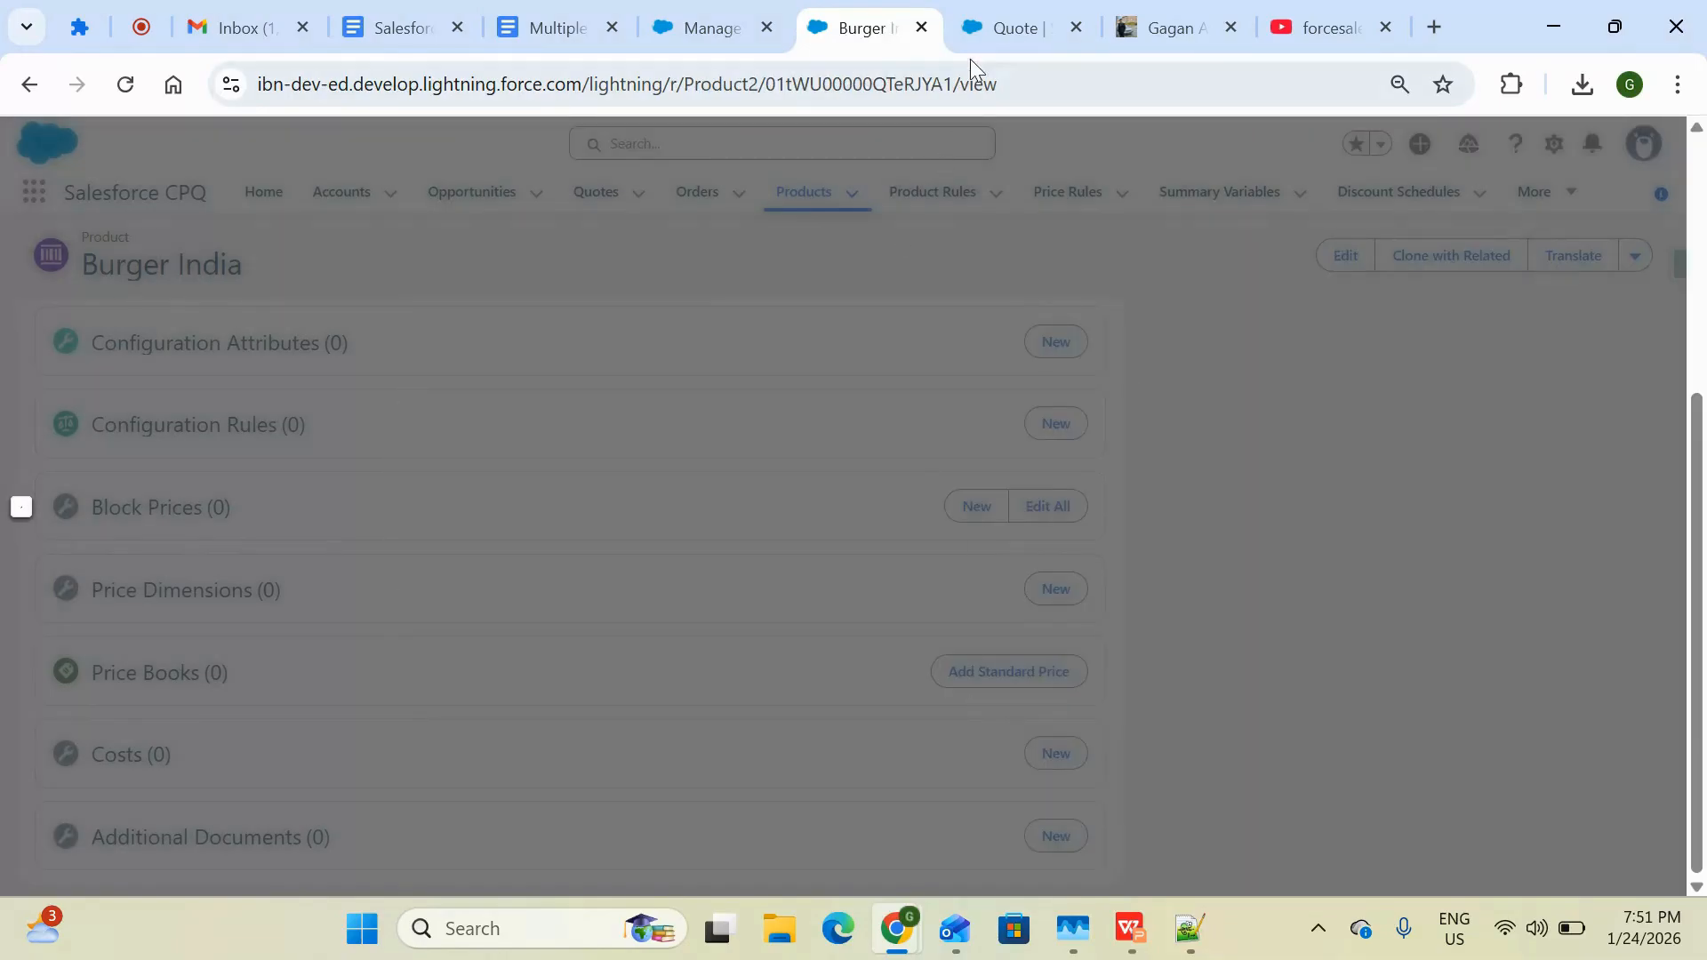
Search the quote's product selection for bur and reload the page
click(991, 34)
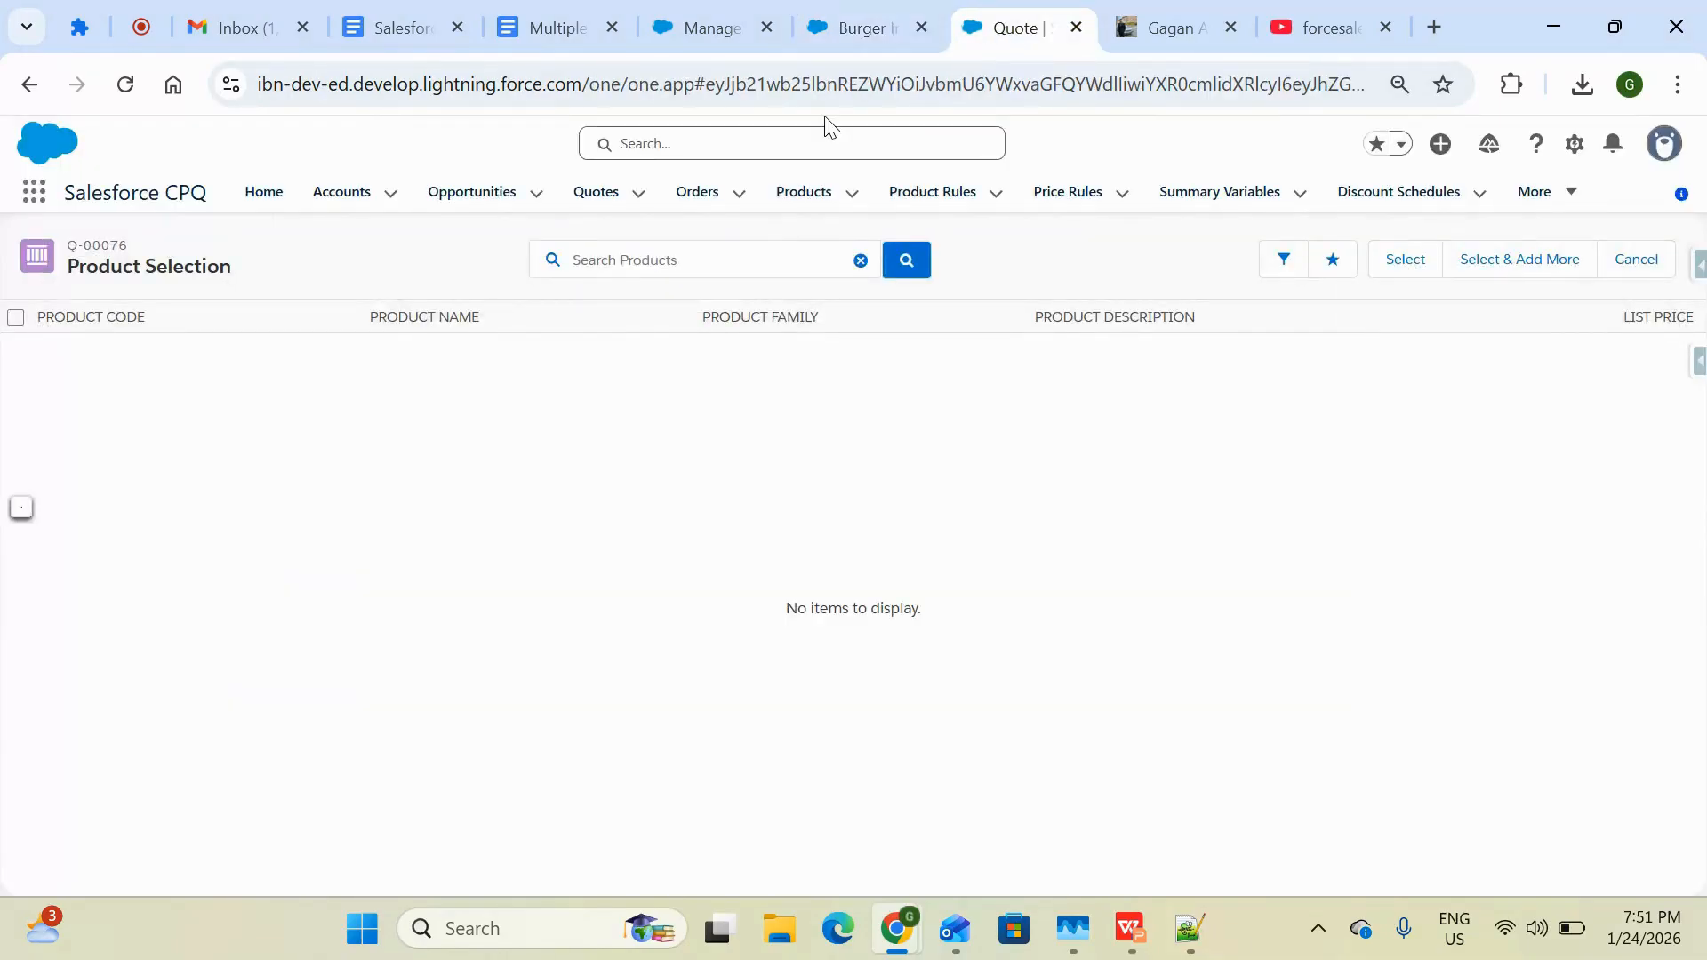
click(601, 256)
text(bur)
key(Return)
click(125, 84)
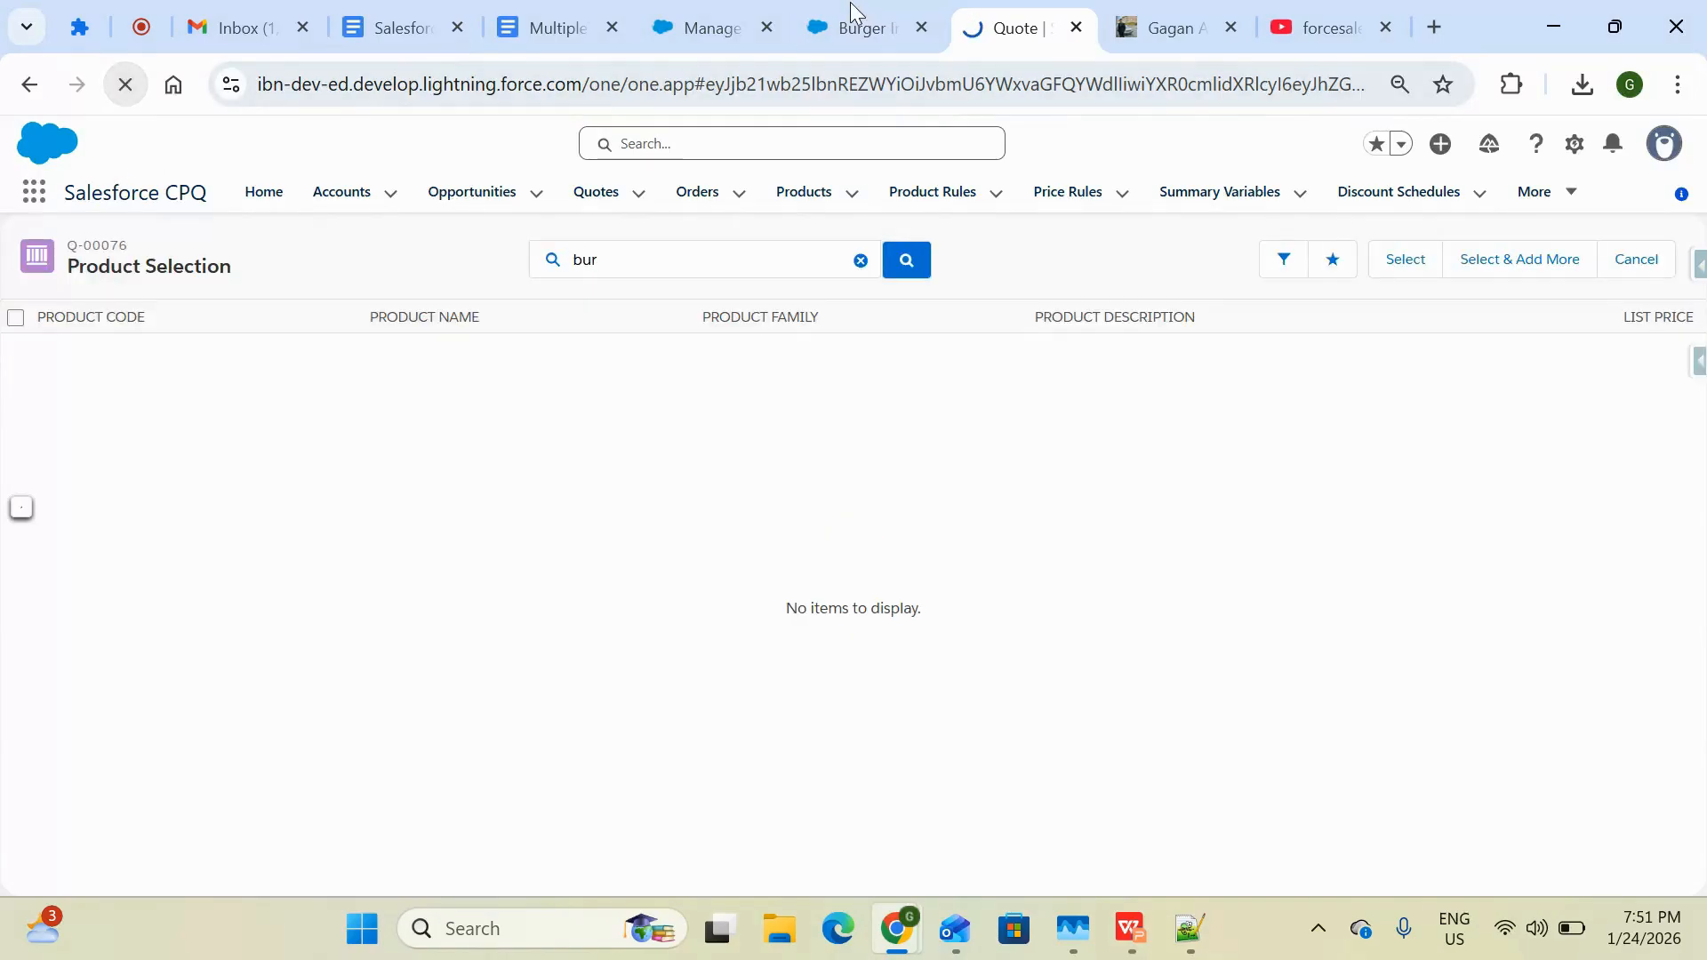
Reopen product selection from the quote line editor and search for bur again
click(851, 18)
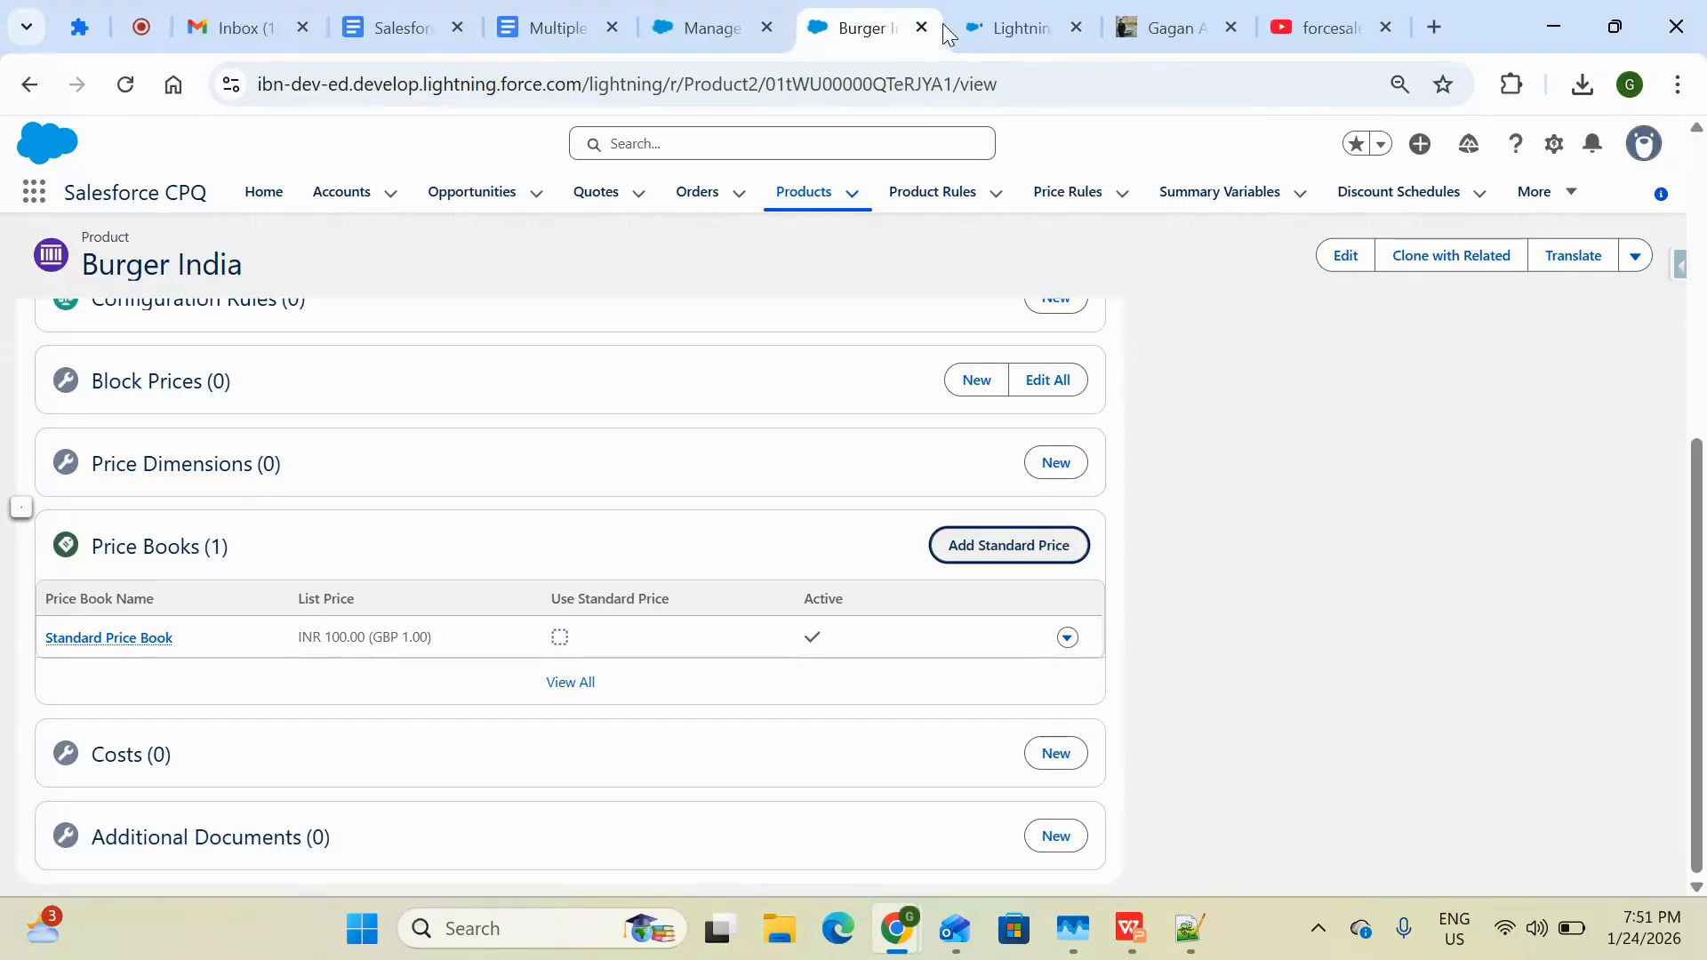
click(994, 32)
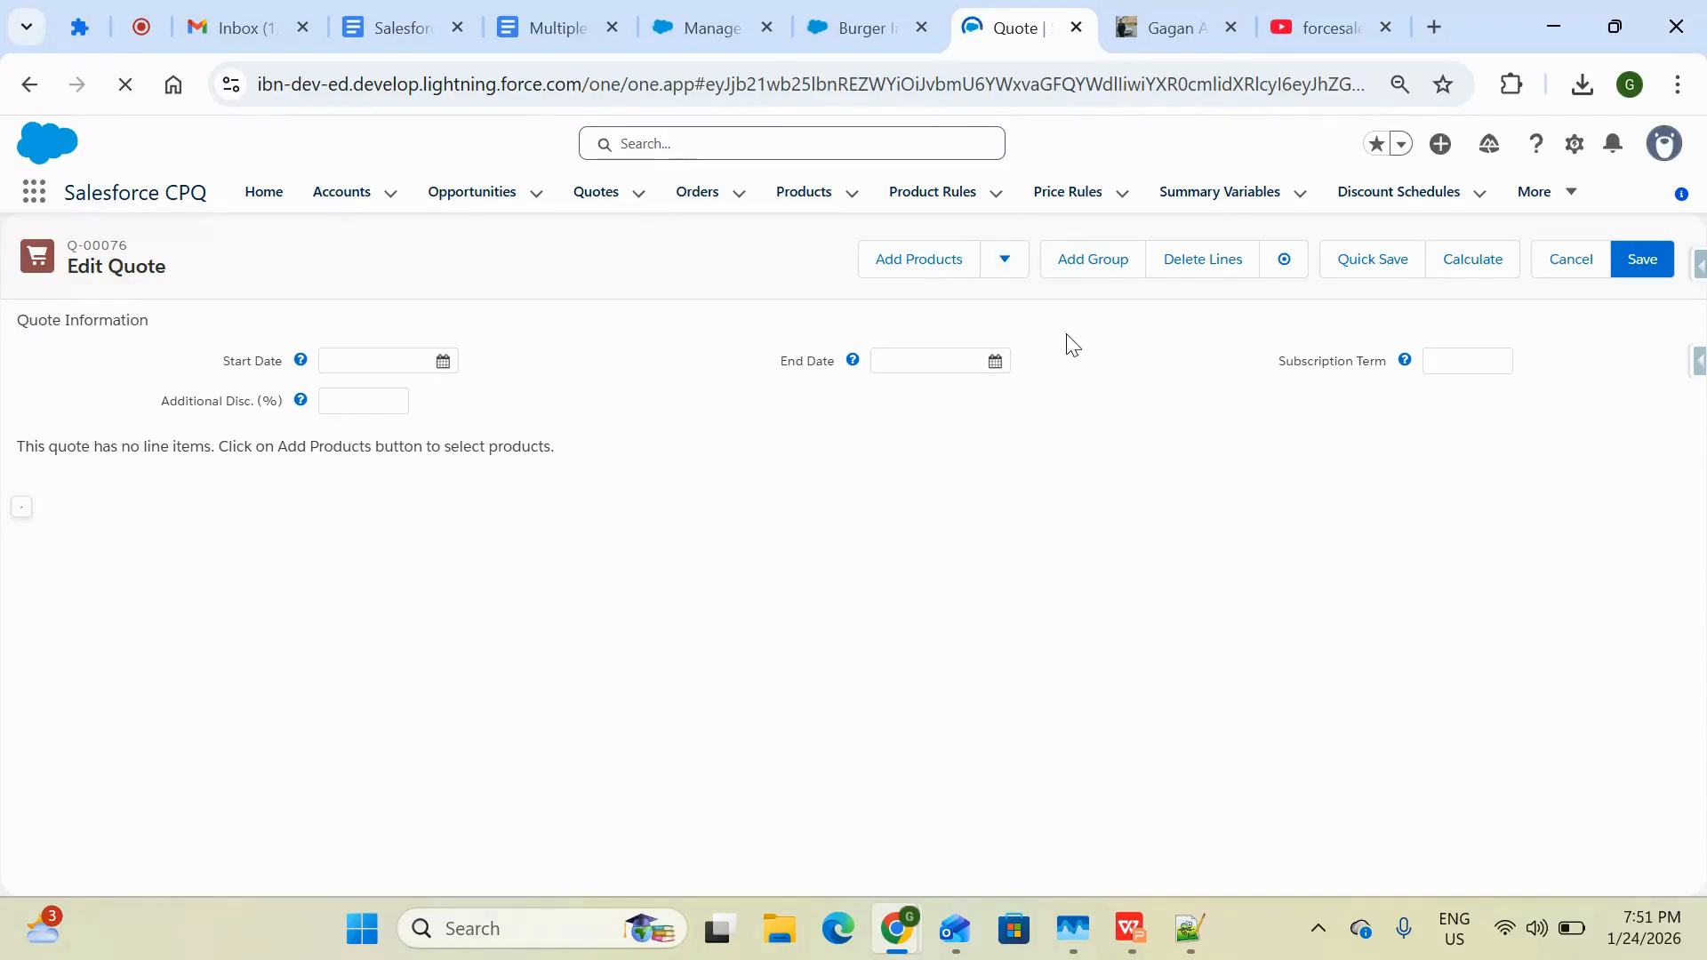
click(920, 259)
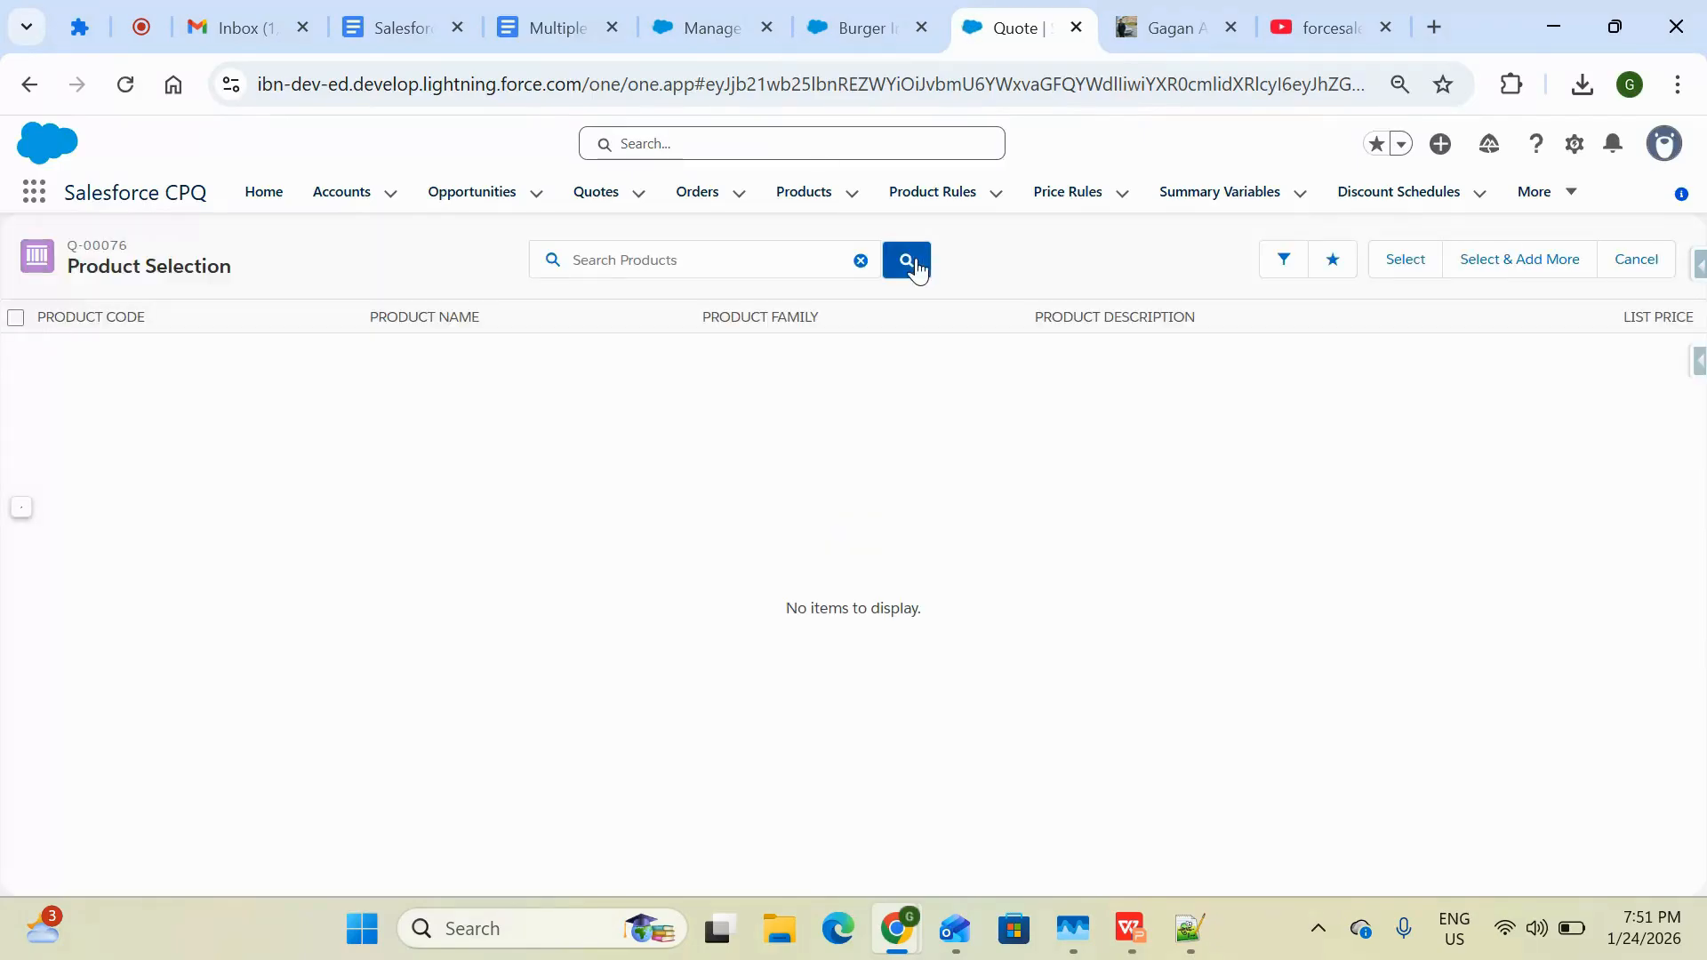
text(bur)
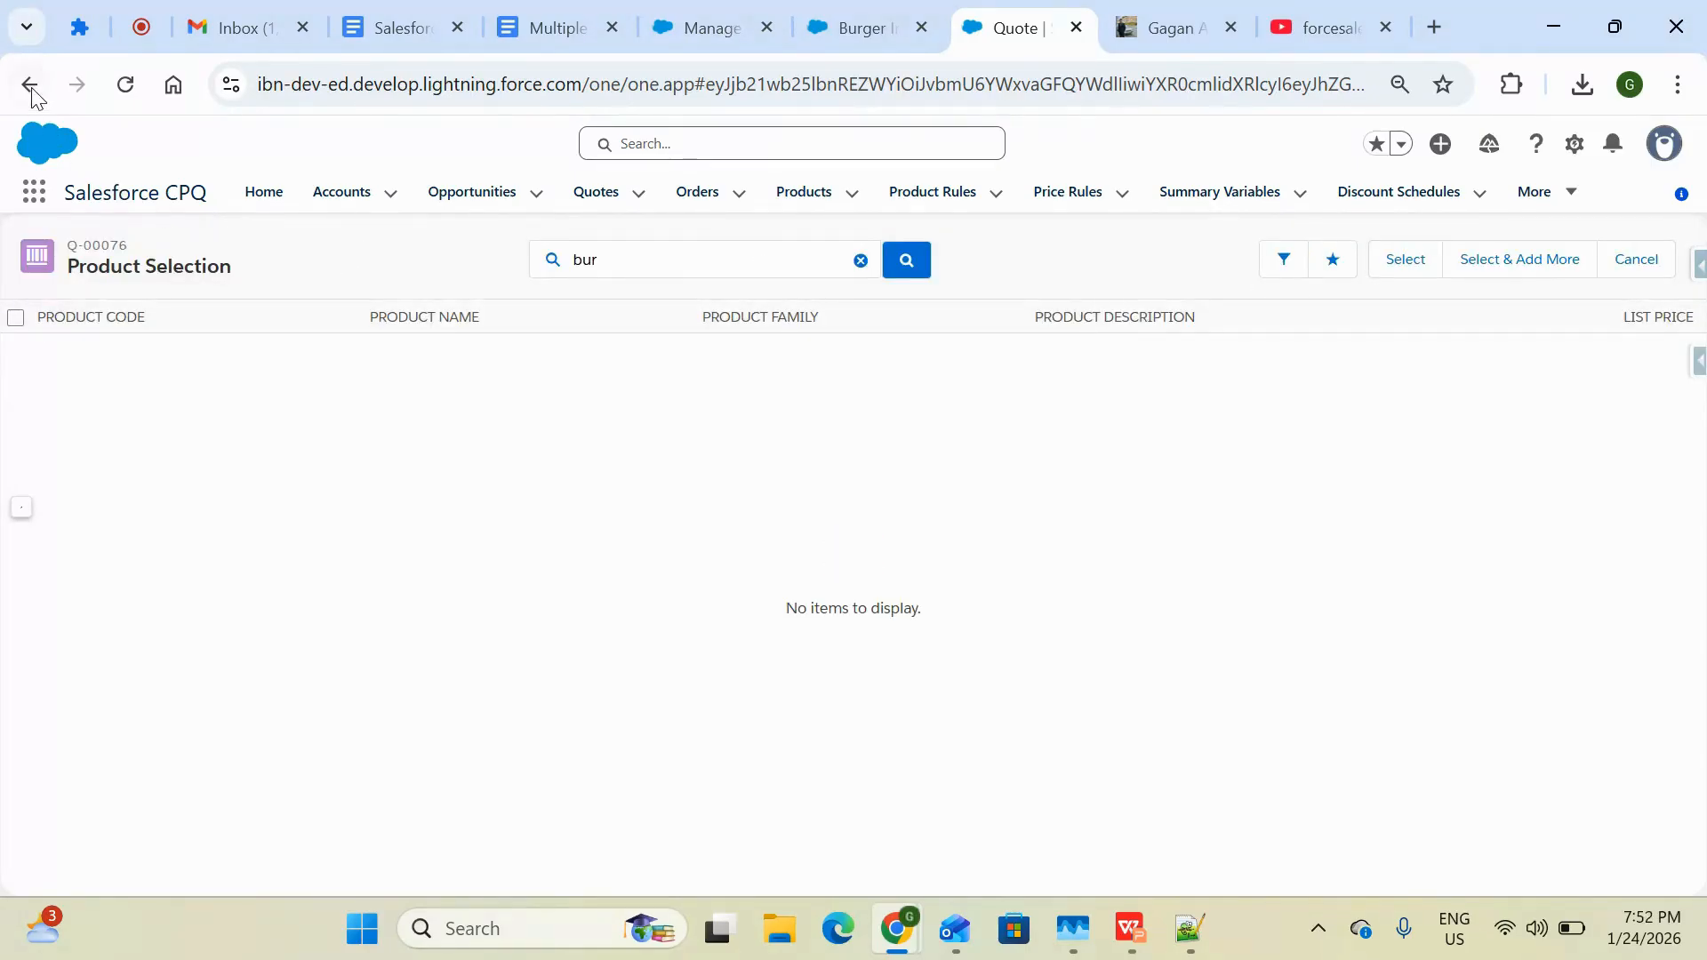
Edit the Burger India product to mark it Active and save it
click(850, 29)
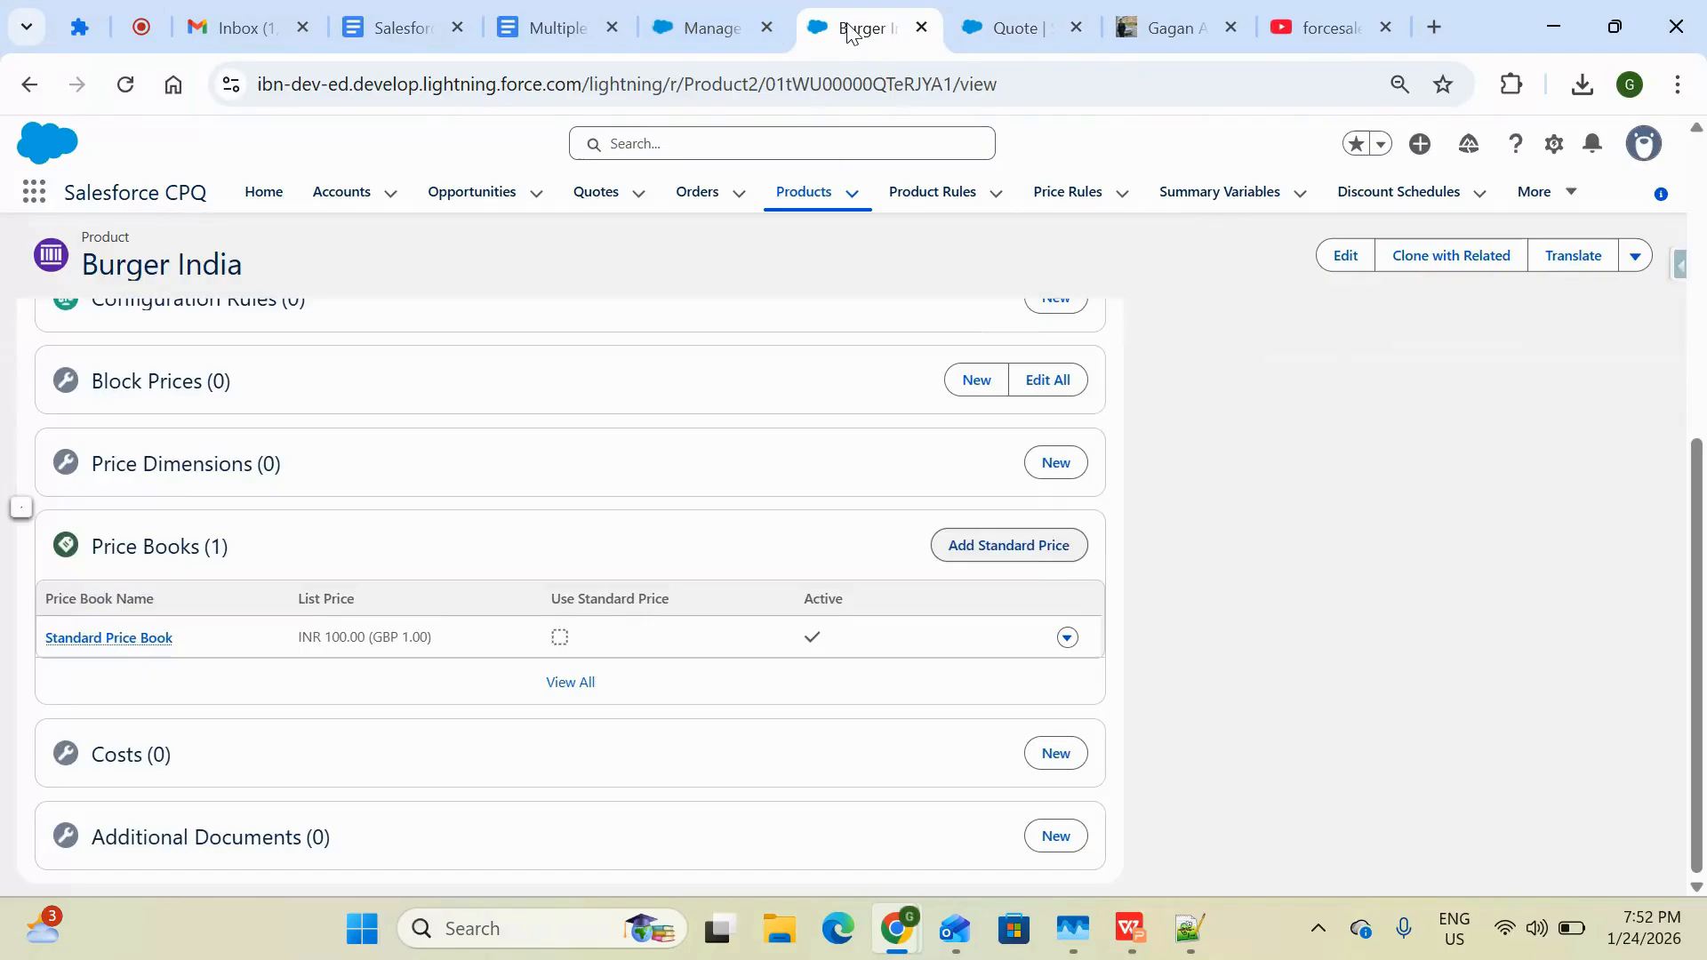
scroll(642, 438, up, 6)
click(69, 432)
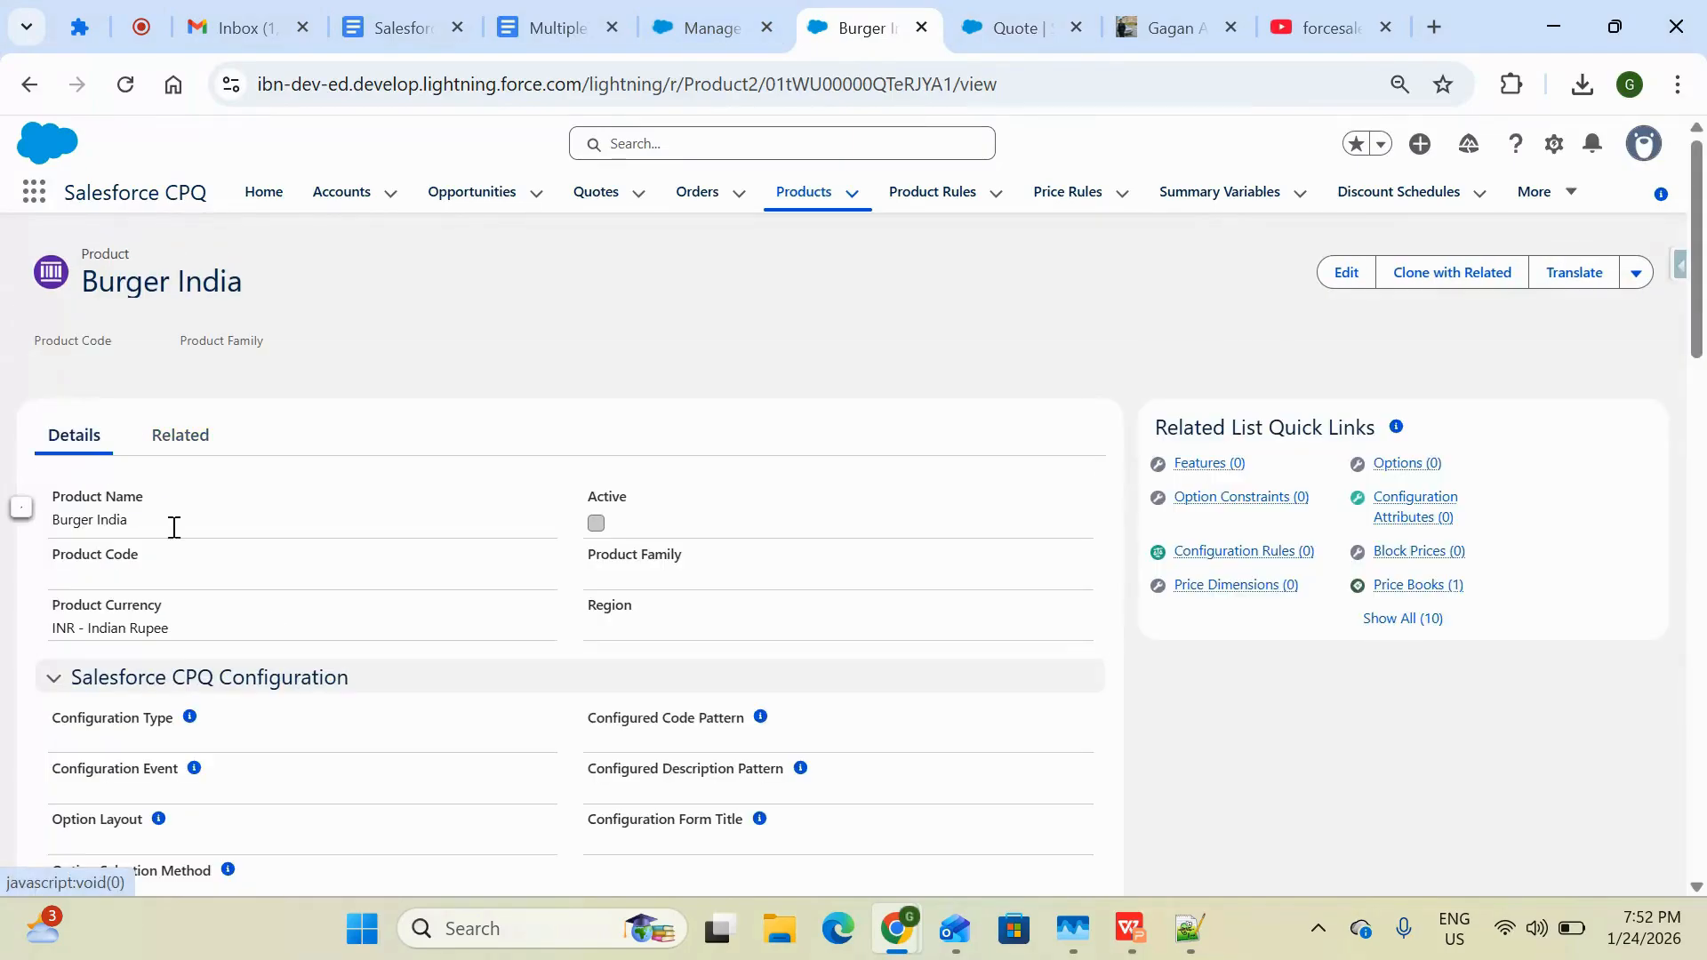
scroll(271, 621, down, 1)
scroll(987, 394, up, 1)
click(1354, 269)
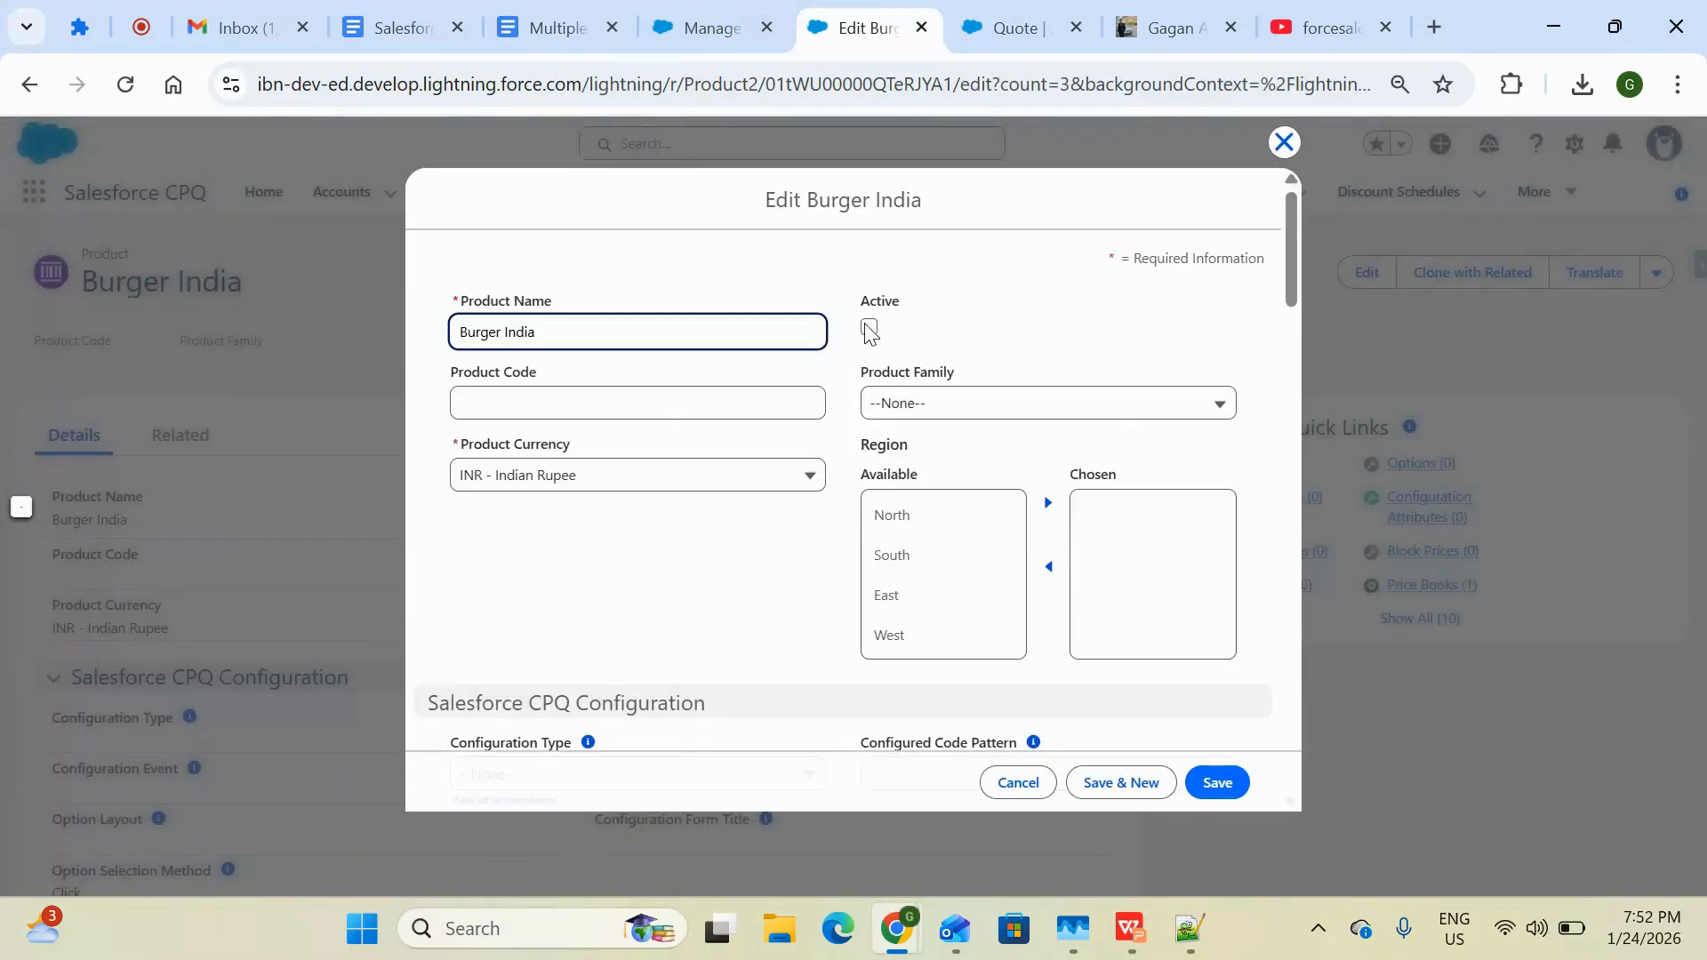
key(Tab)
key(space)
click(1225, 780)
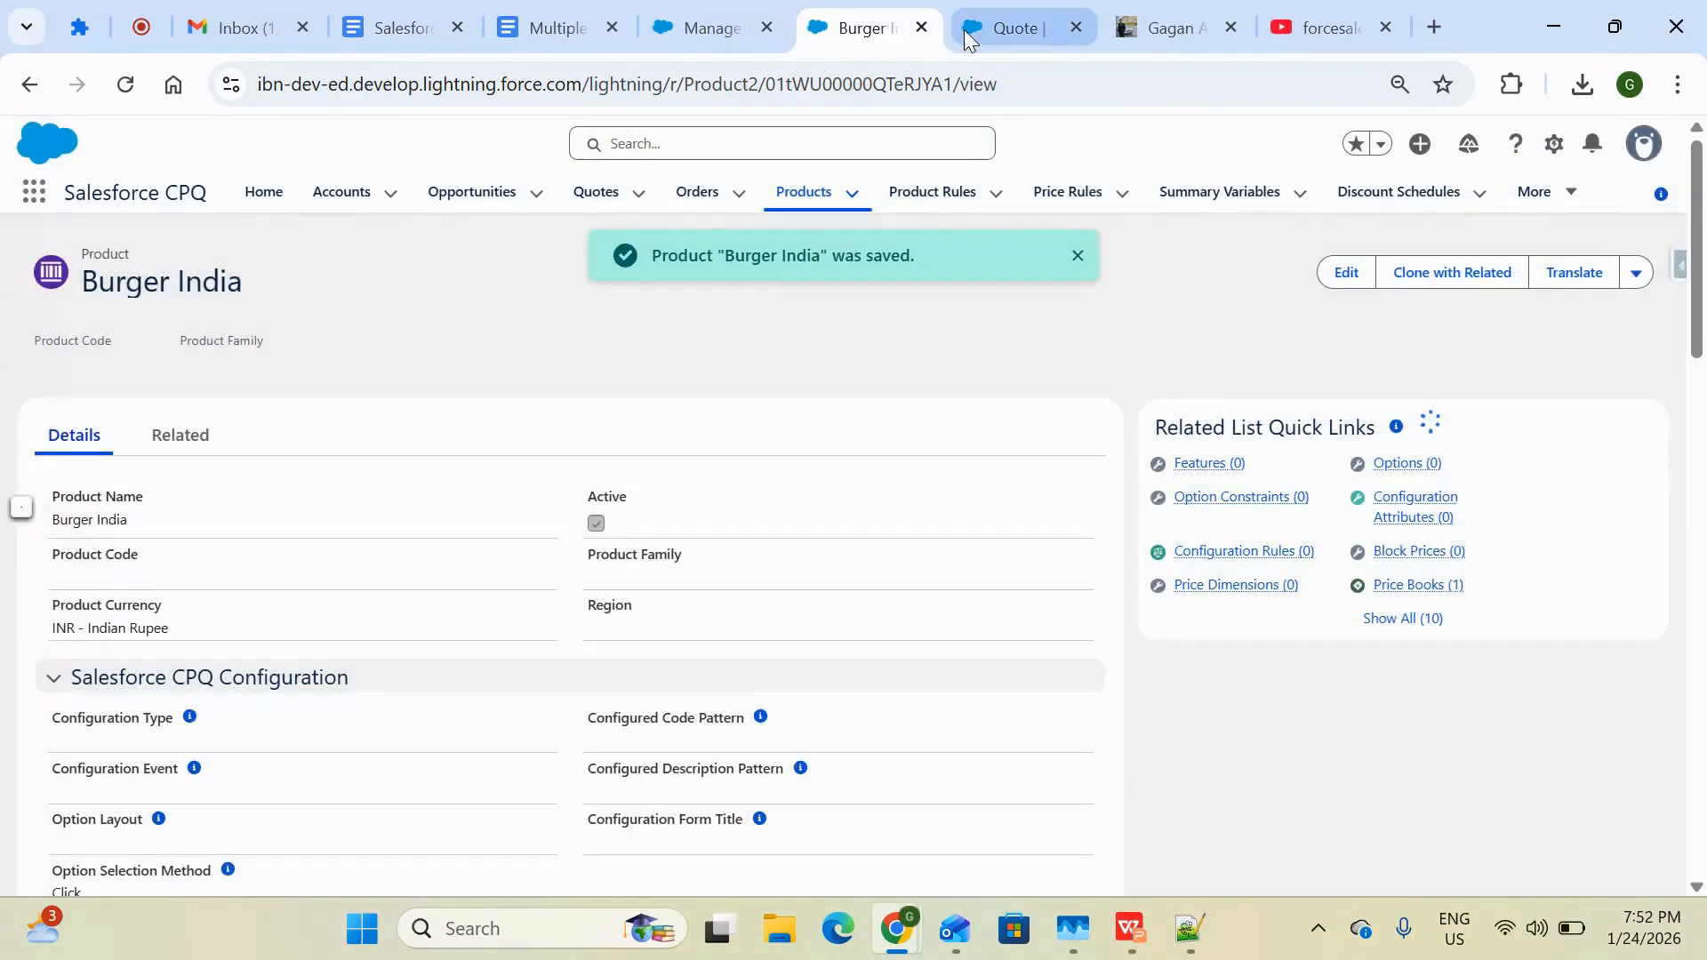
click(964, 29)
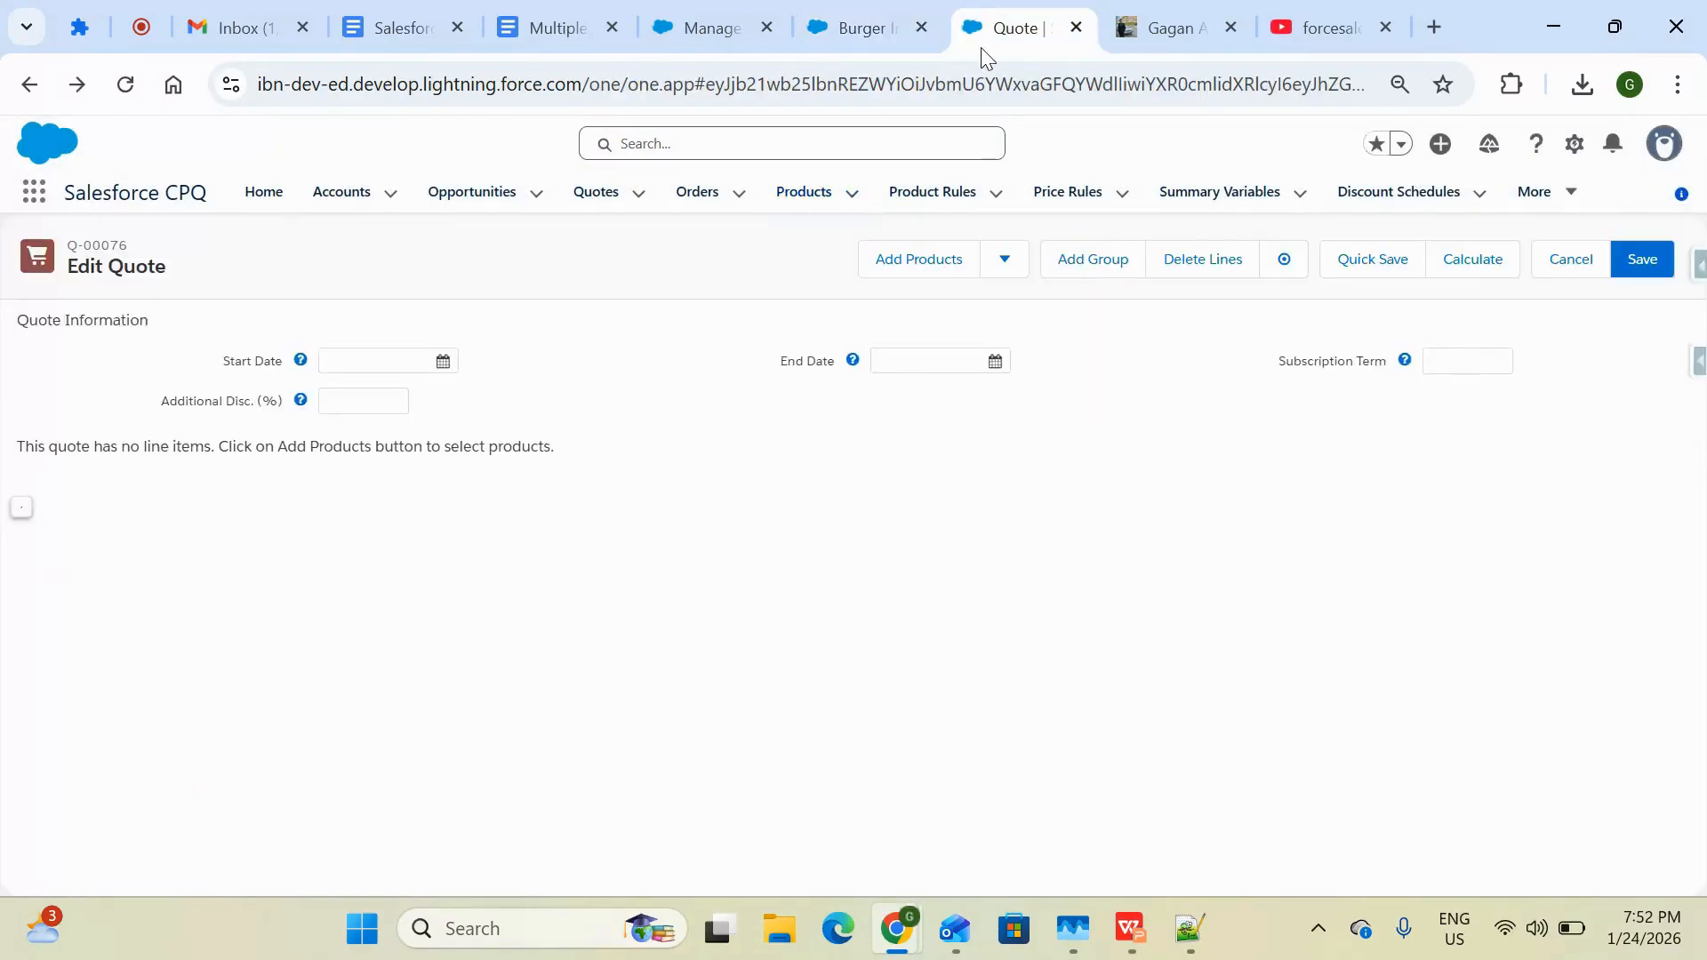
Open product selection for the quote, then review the Burger India product's currency on its record
click(890, 269)
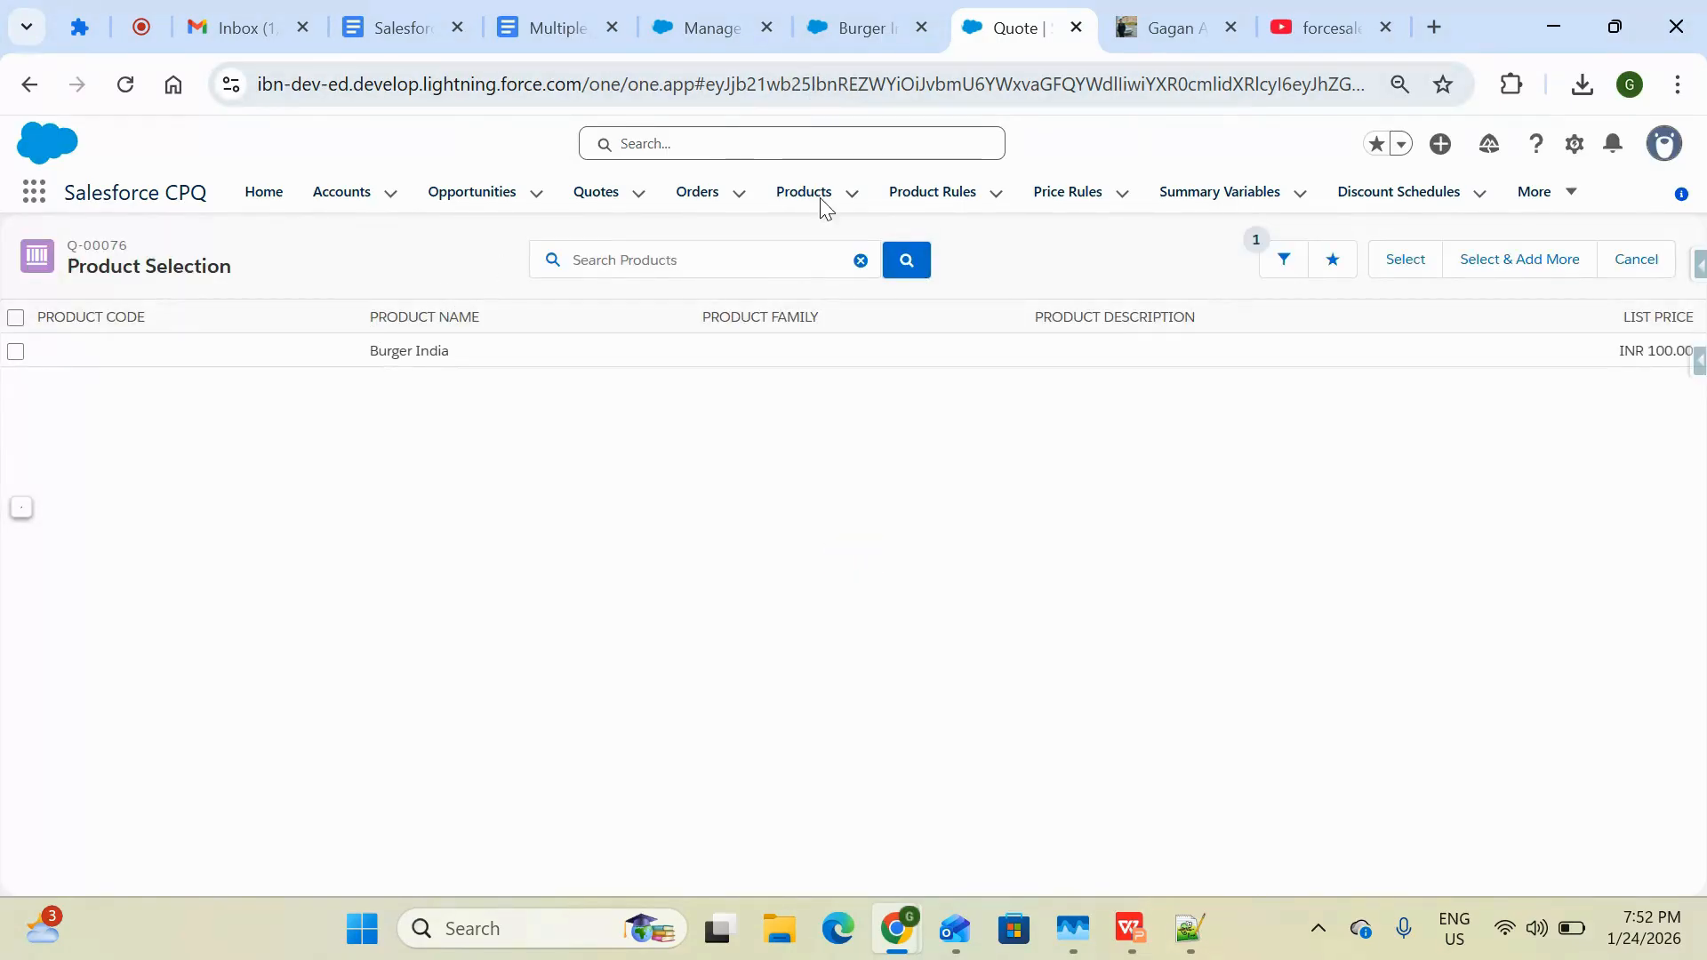
click(862, 30)
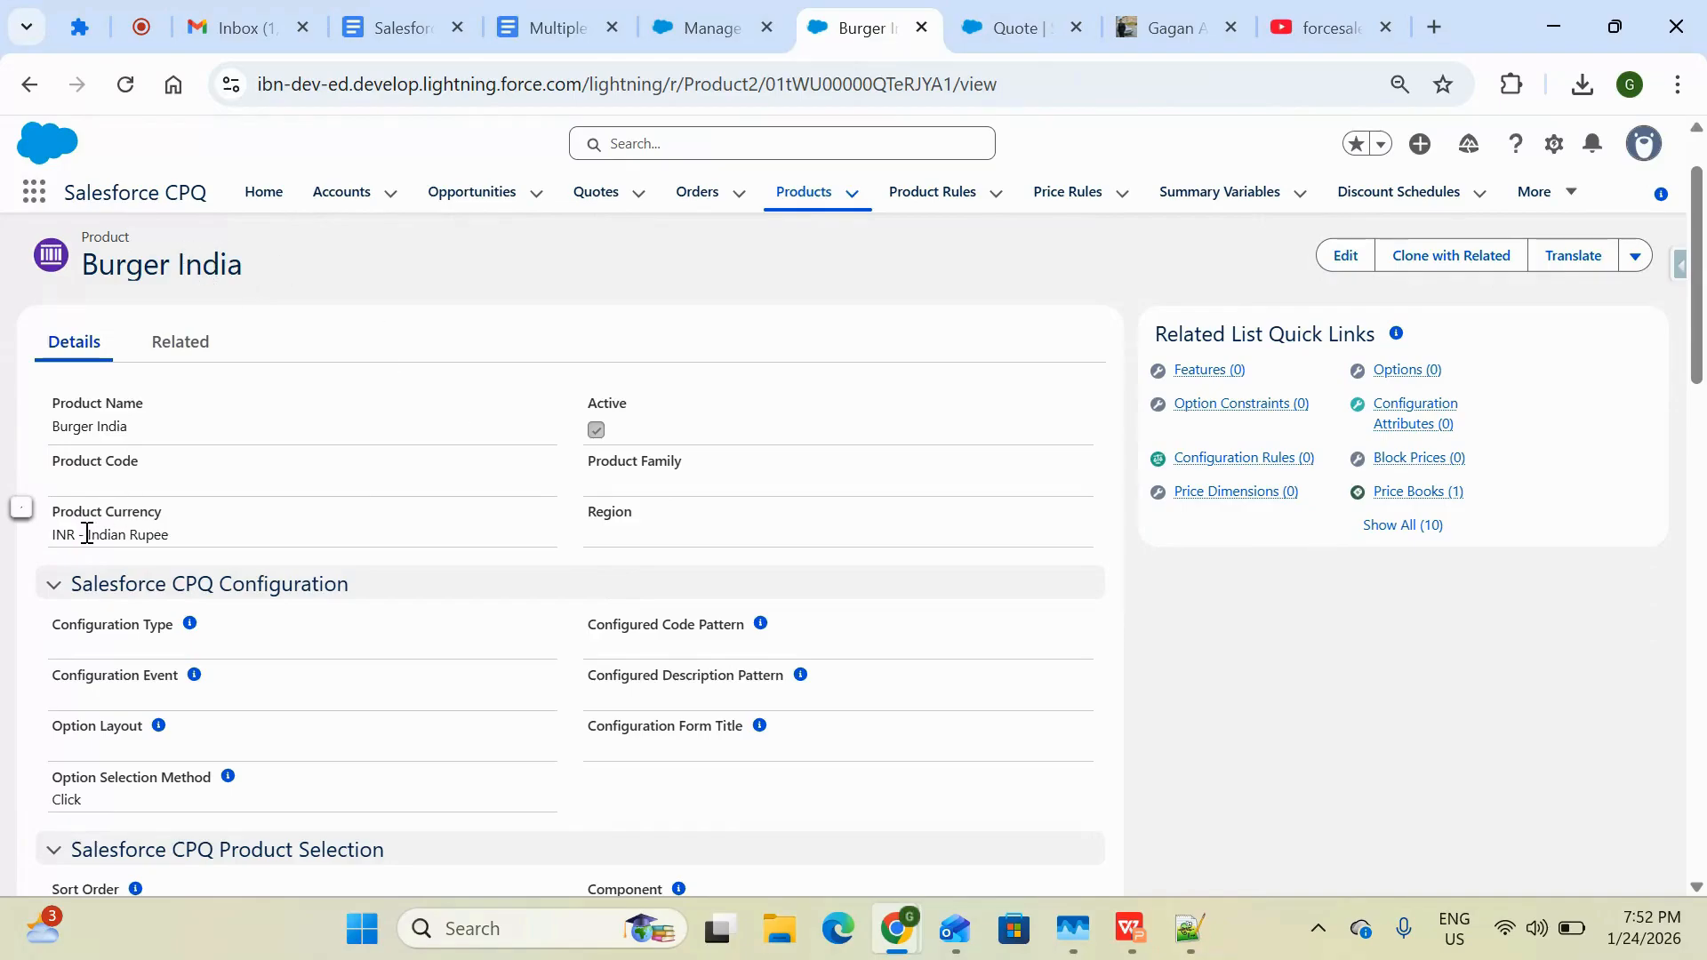
drag(86, 533, 214, 545)
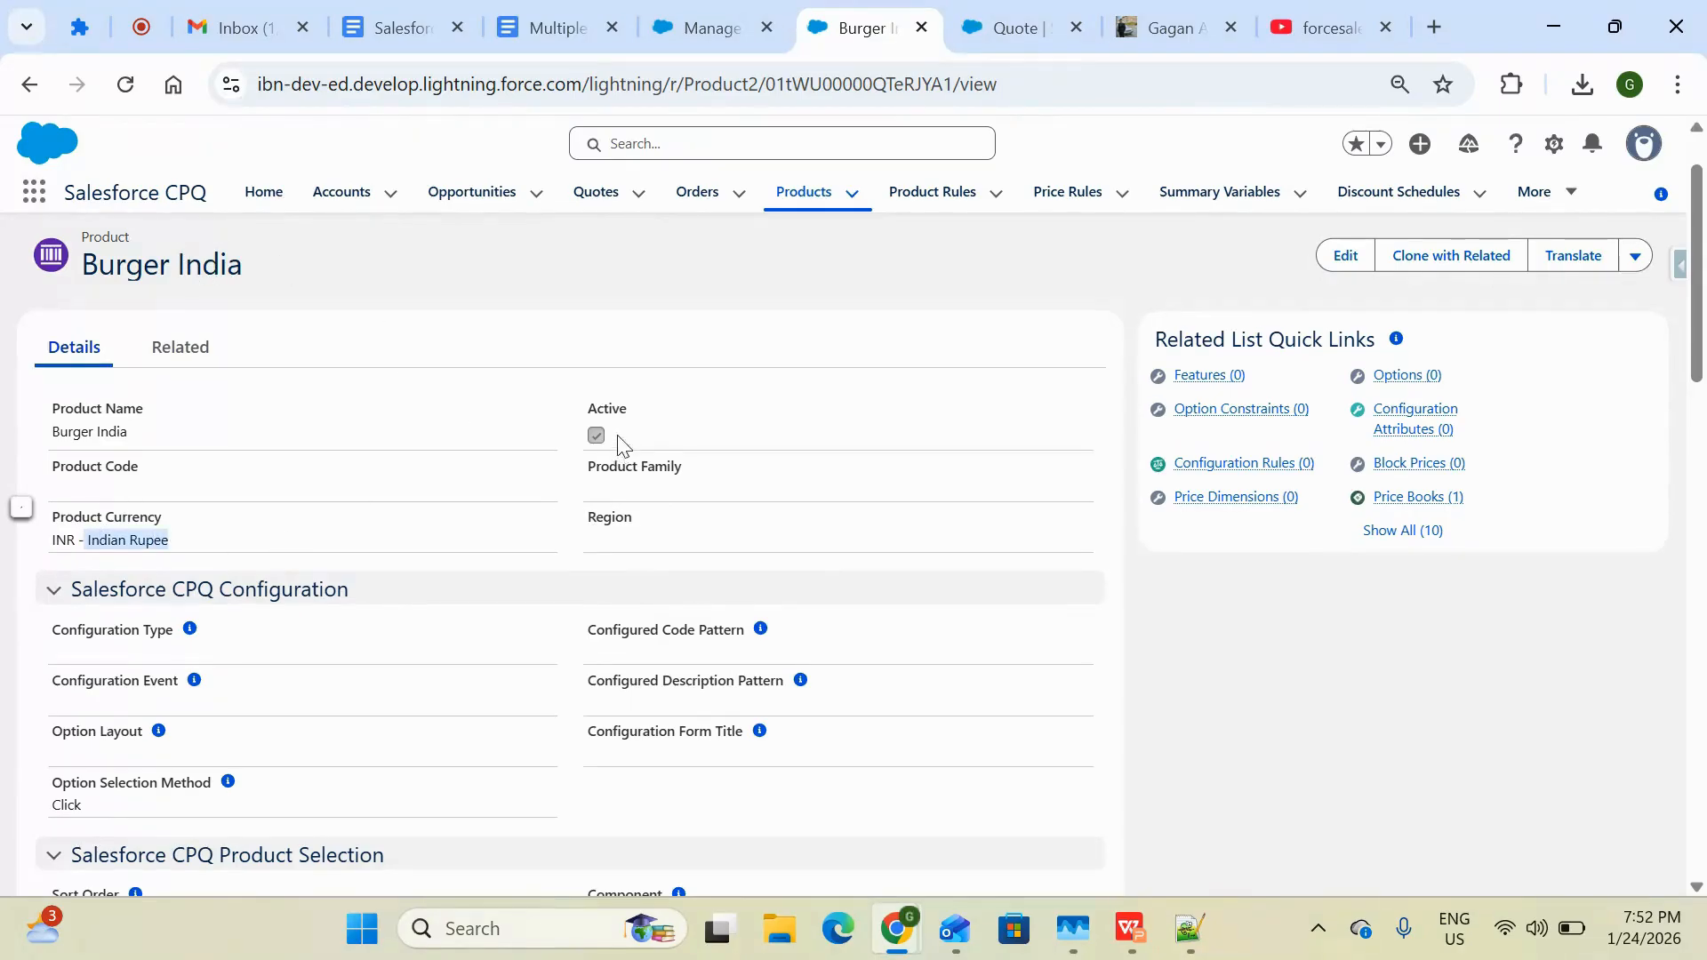
click(177, 435)
Compare Burger India's standard price book list price with the Indian Rupee conversion rate in Manage Currencies
scroll(389, 726, down, 6)
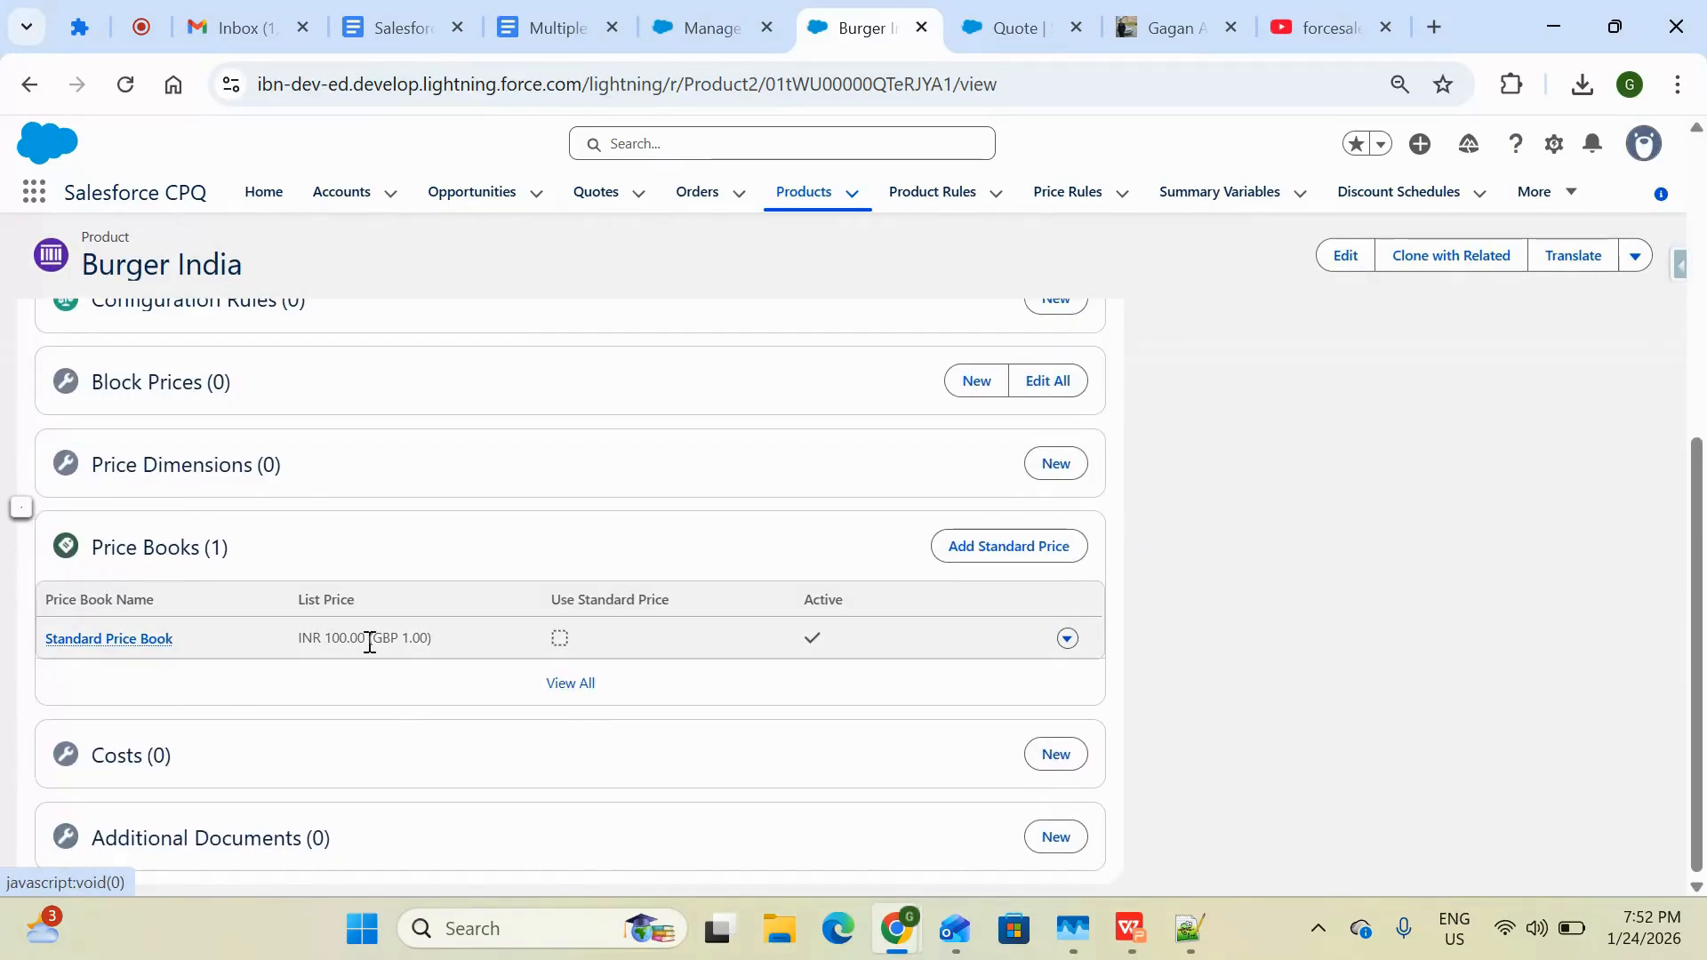
mouse_move(62, 642)
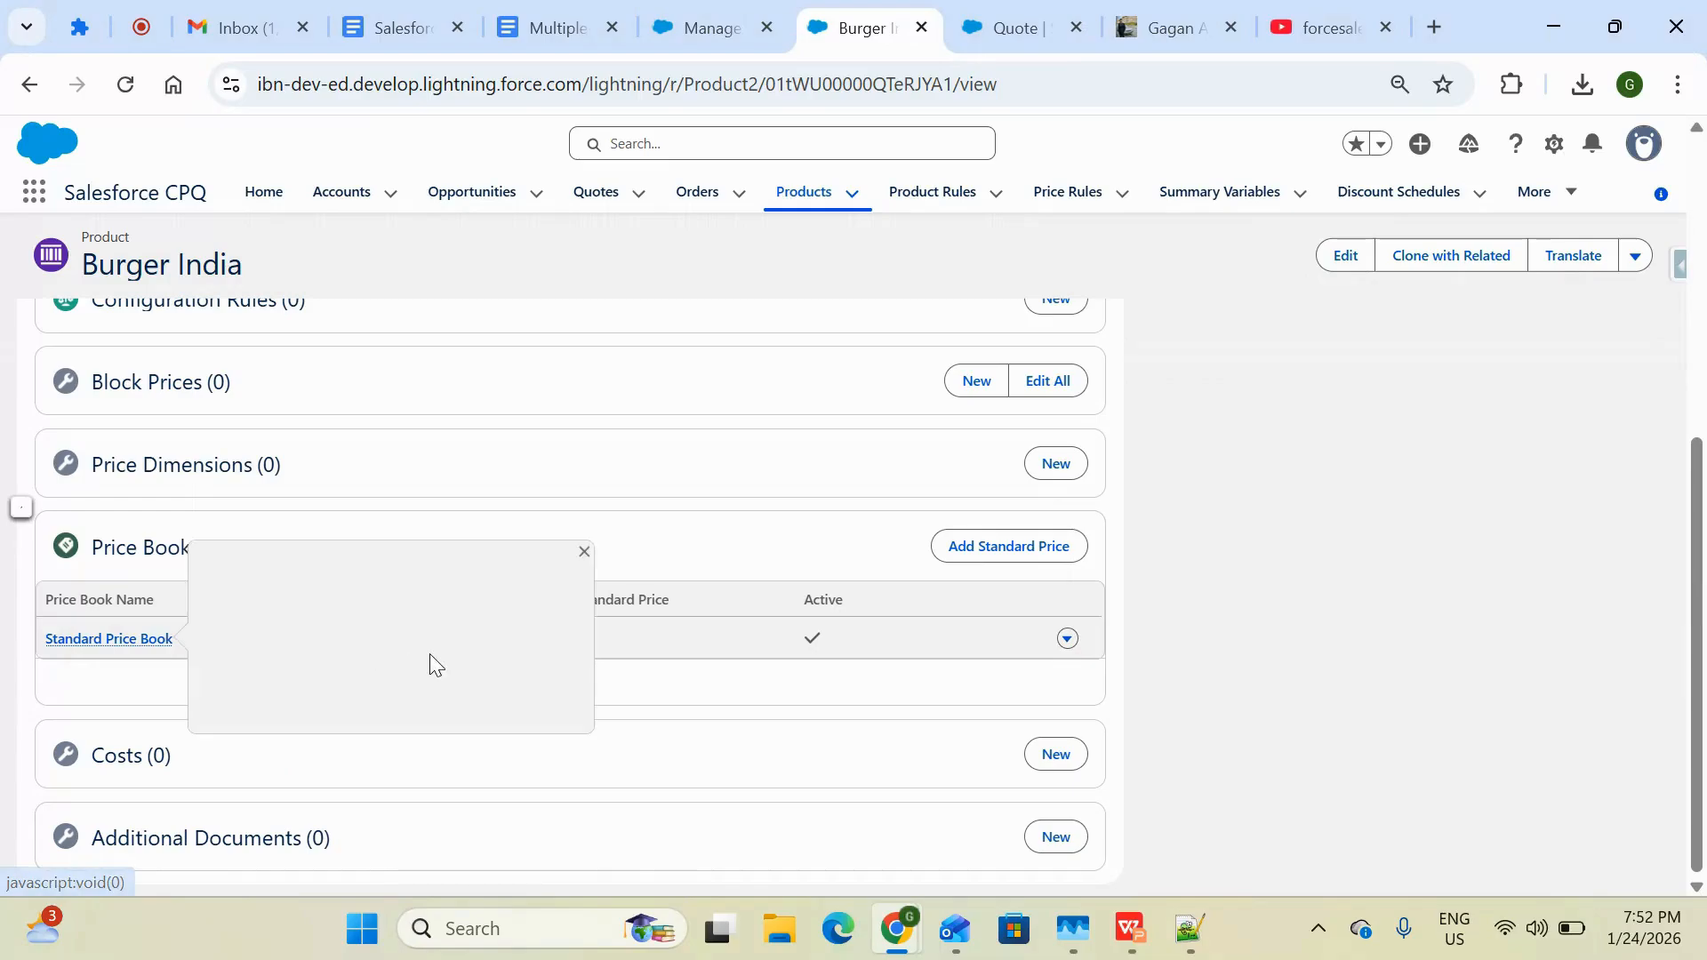
drag(436, 638, 304, 636)
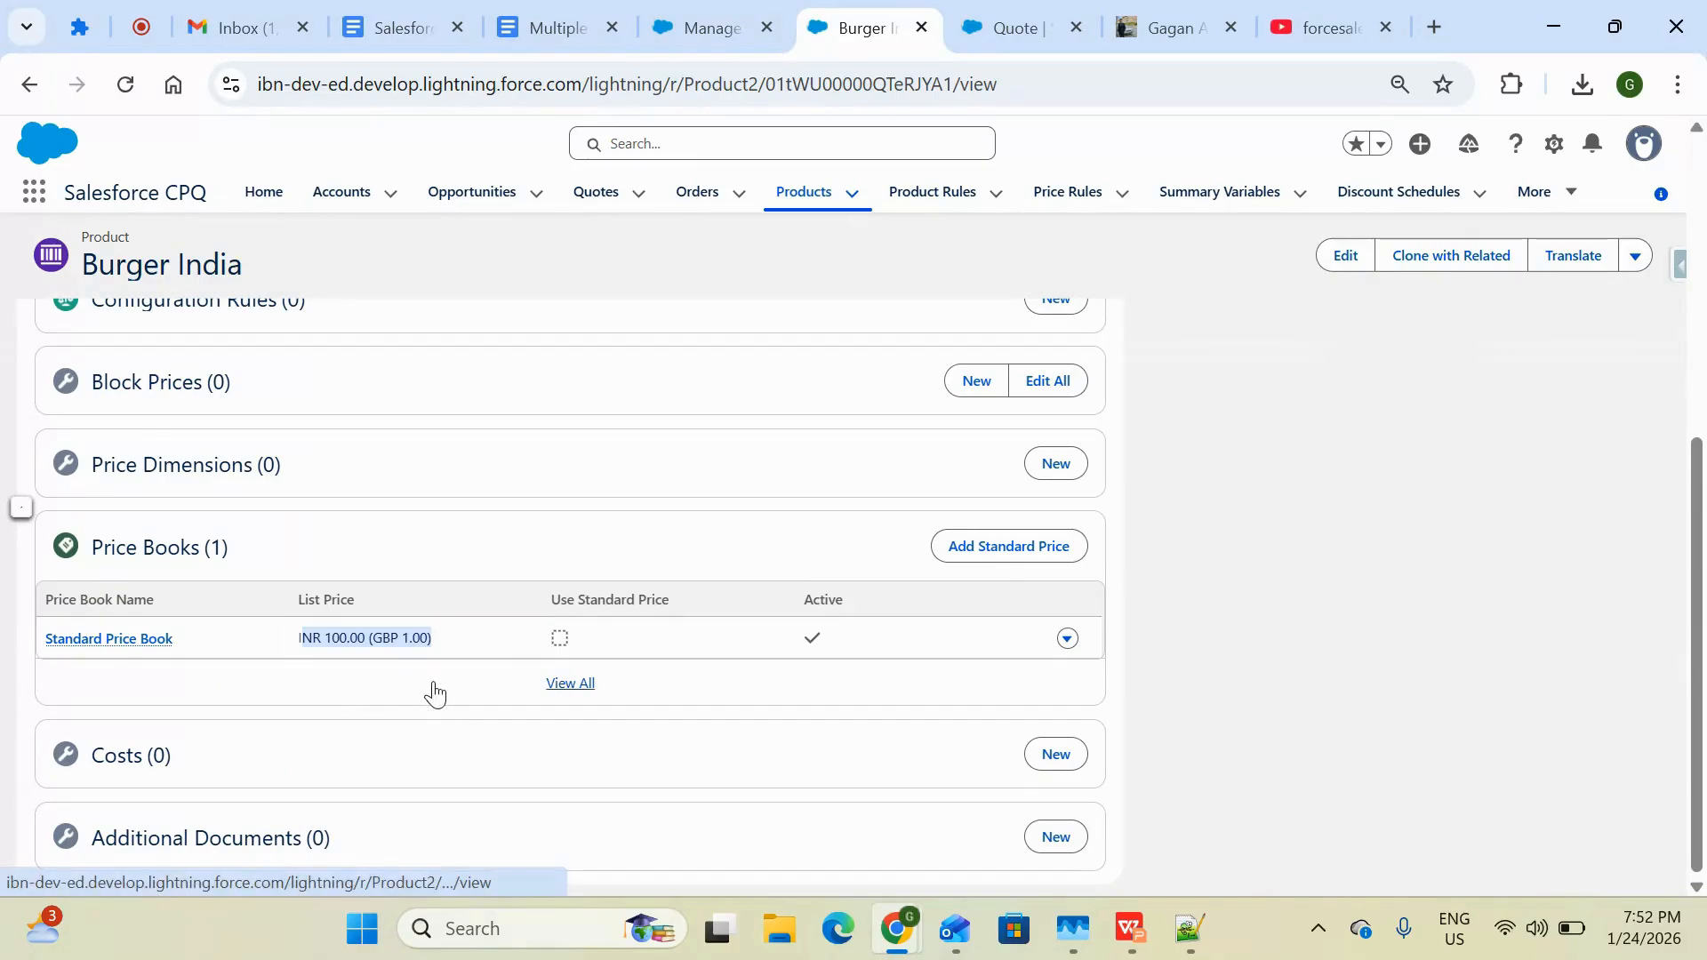
click(407, 638)
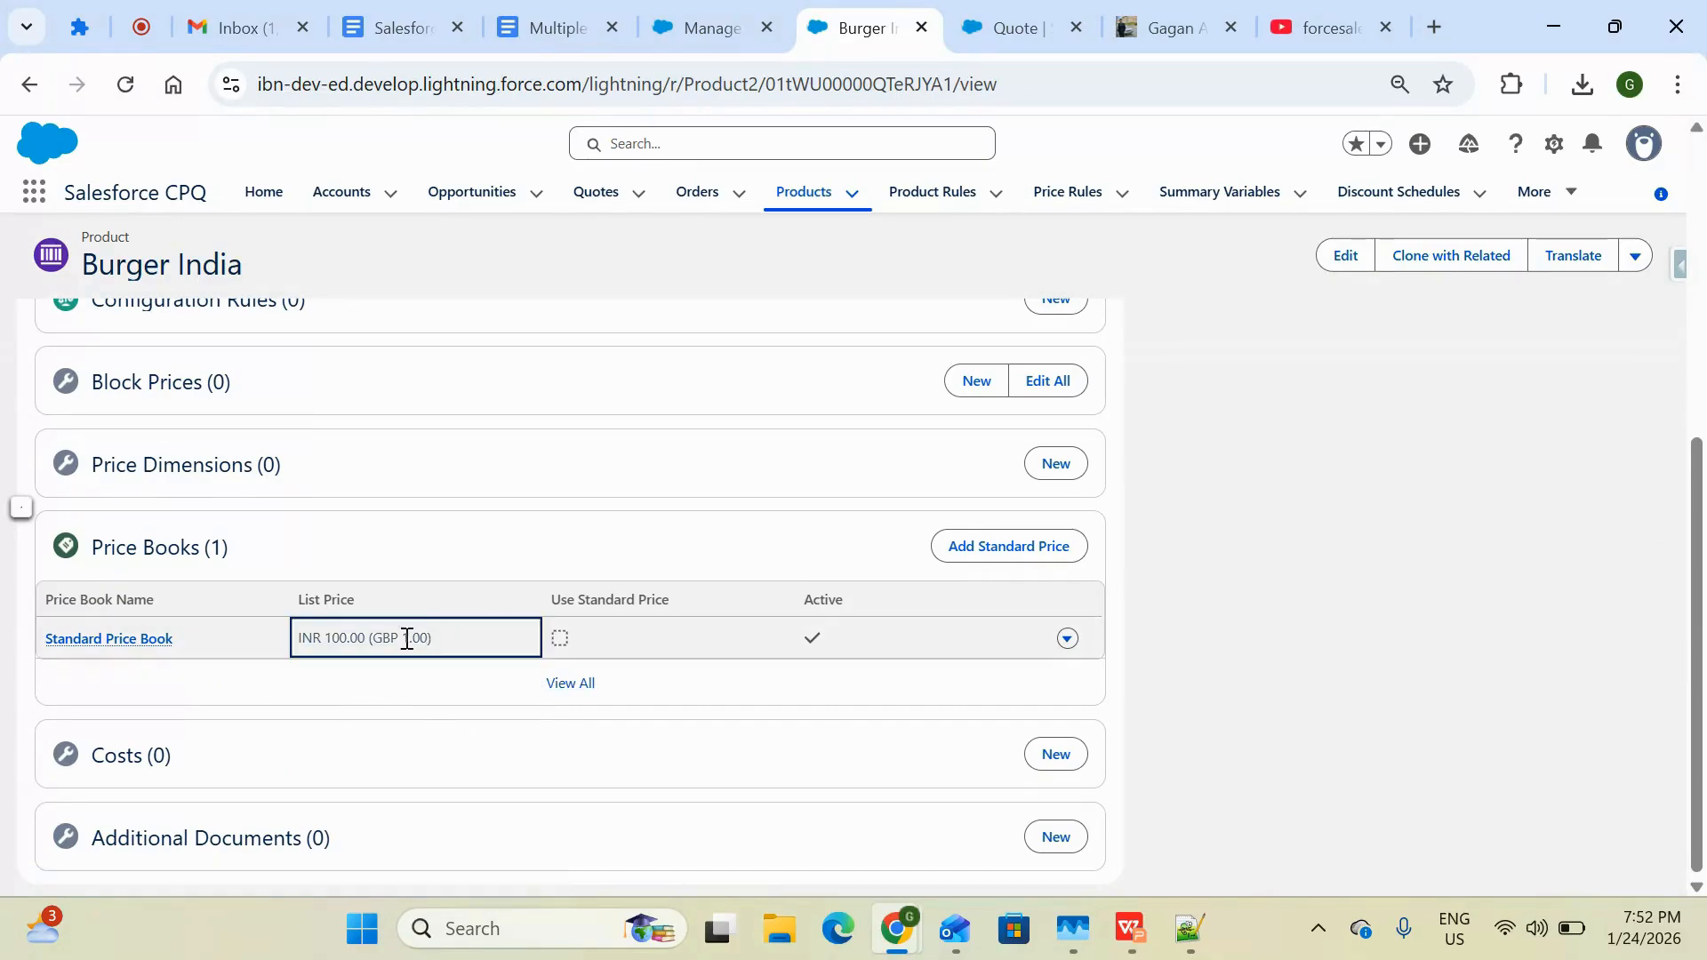
click(670, 40)
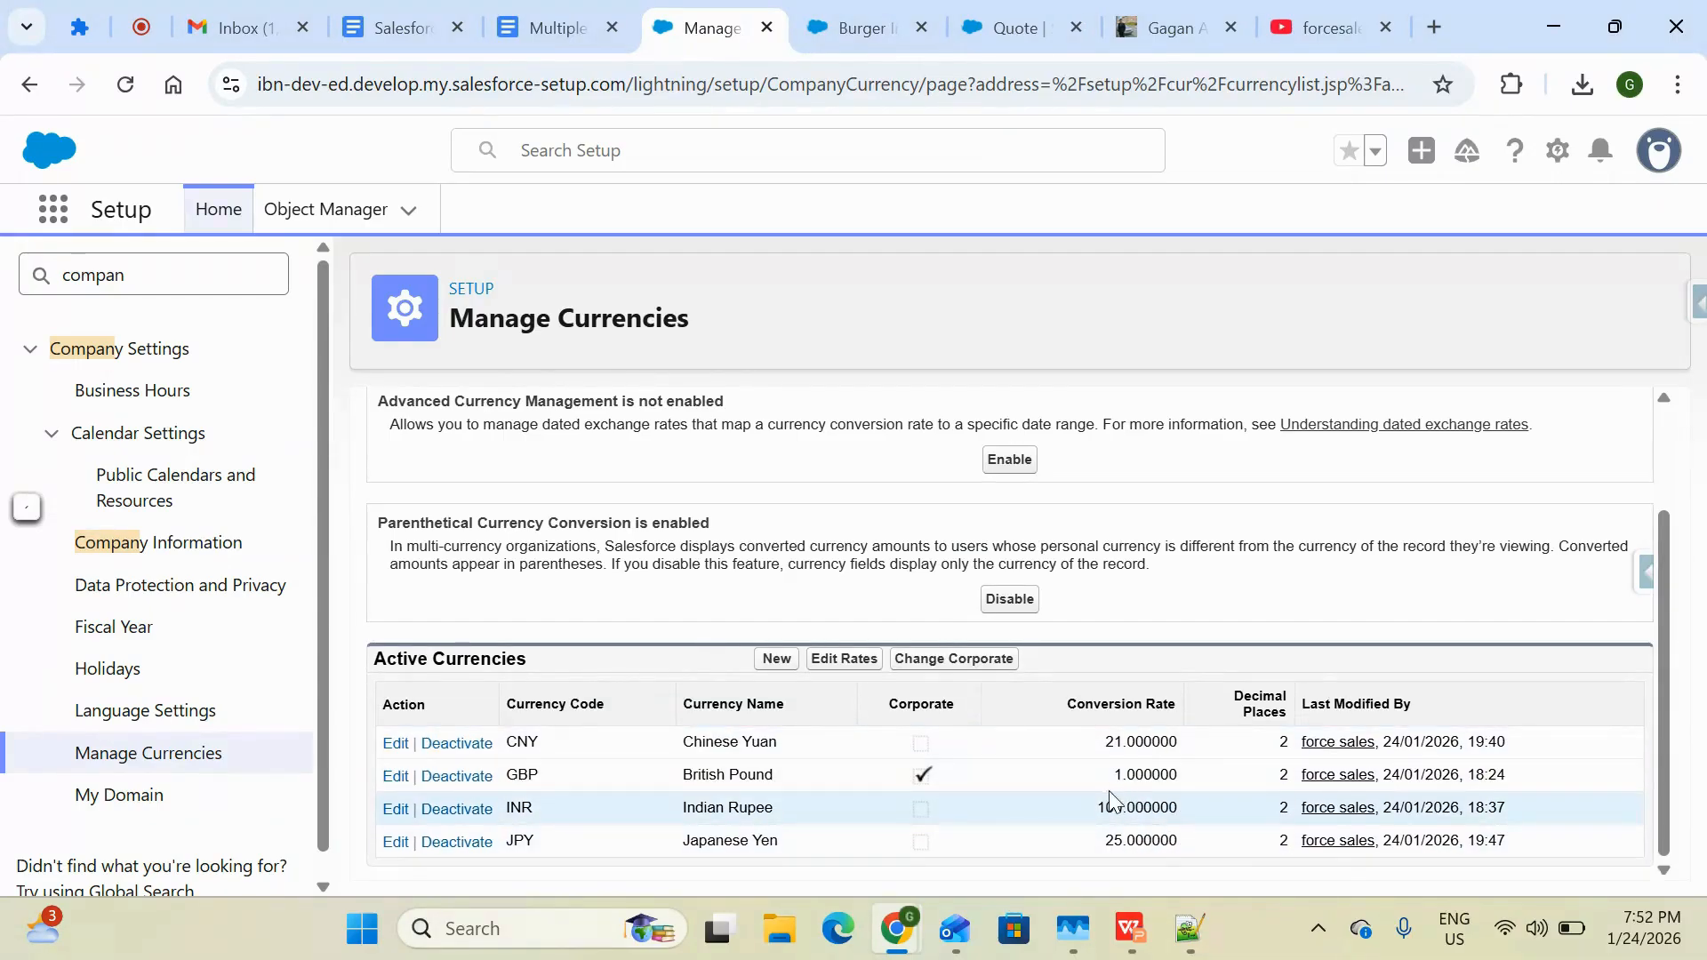
drag(1106, 808, 1188, 807)
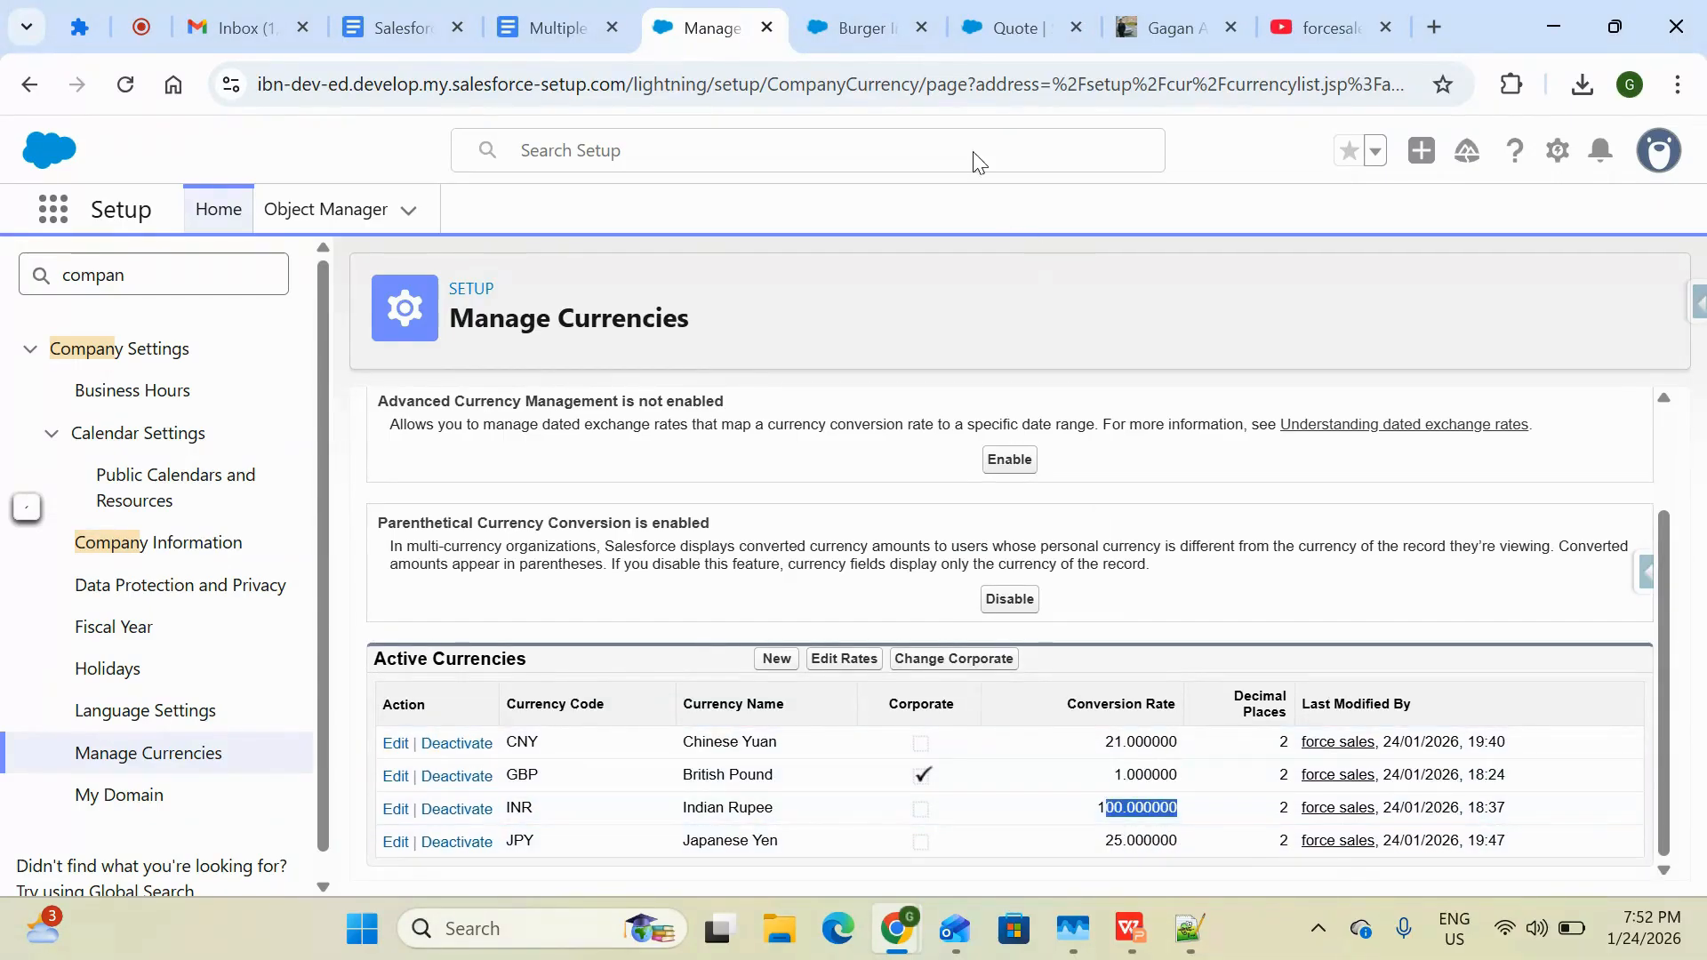
click(831, 26)
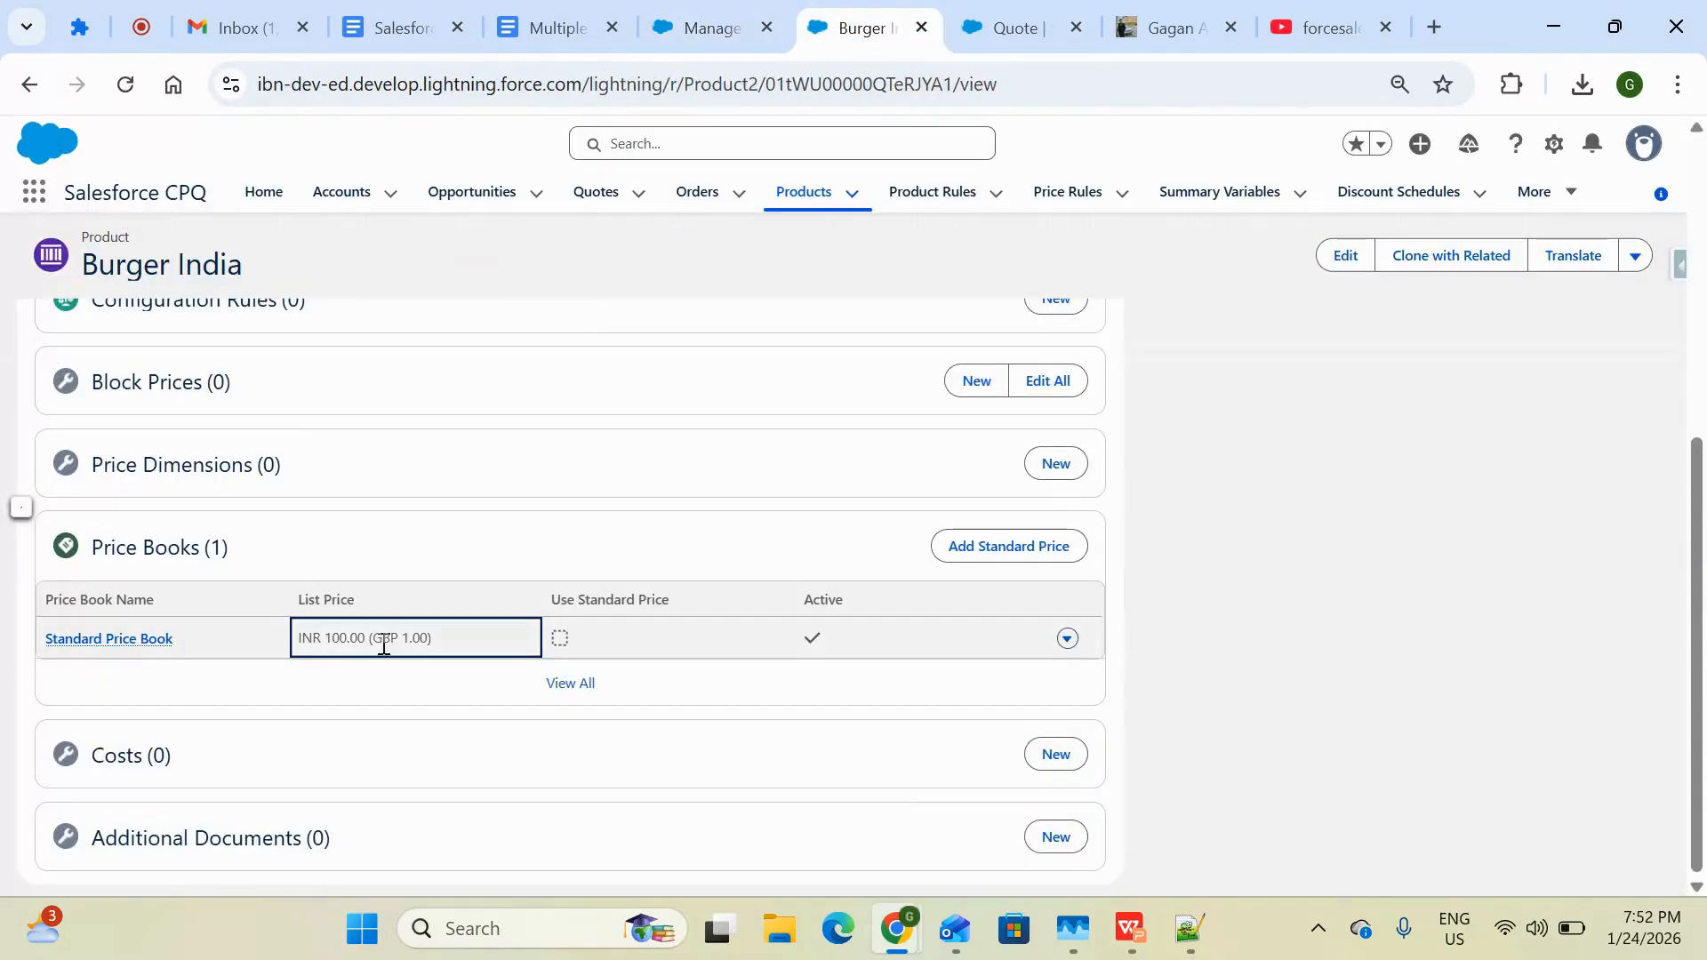
drag(369, 655, 298, 638)
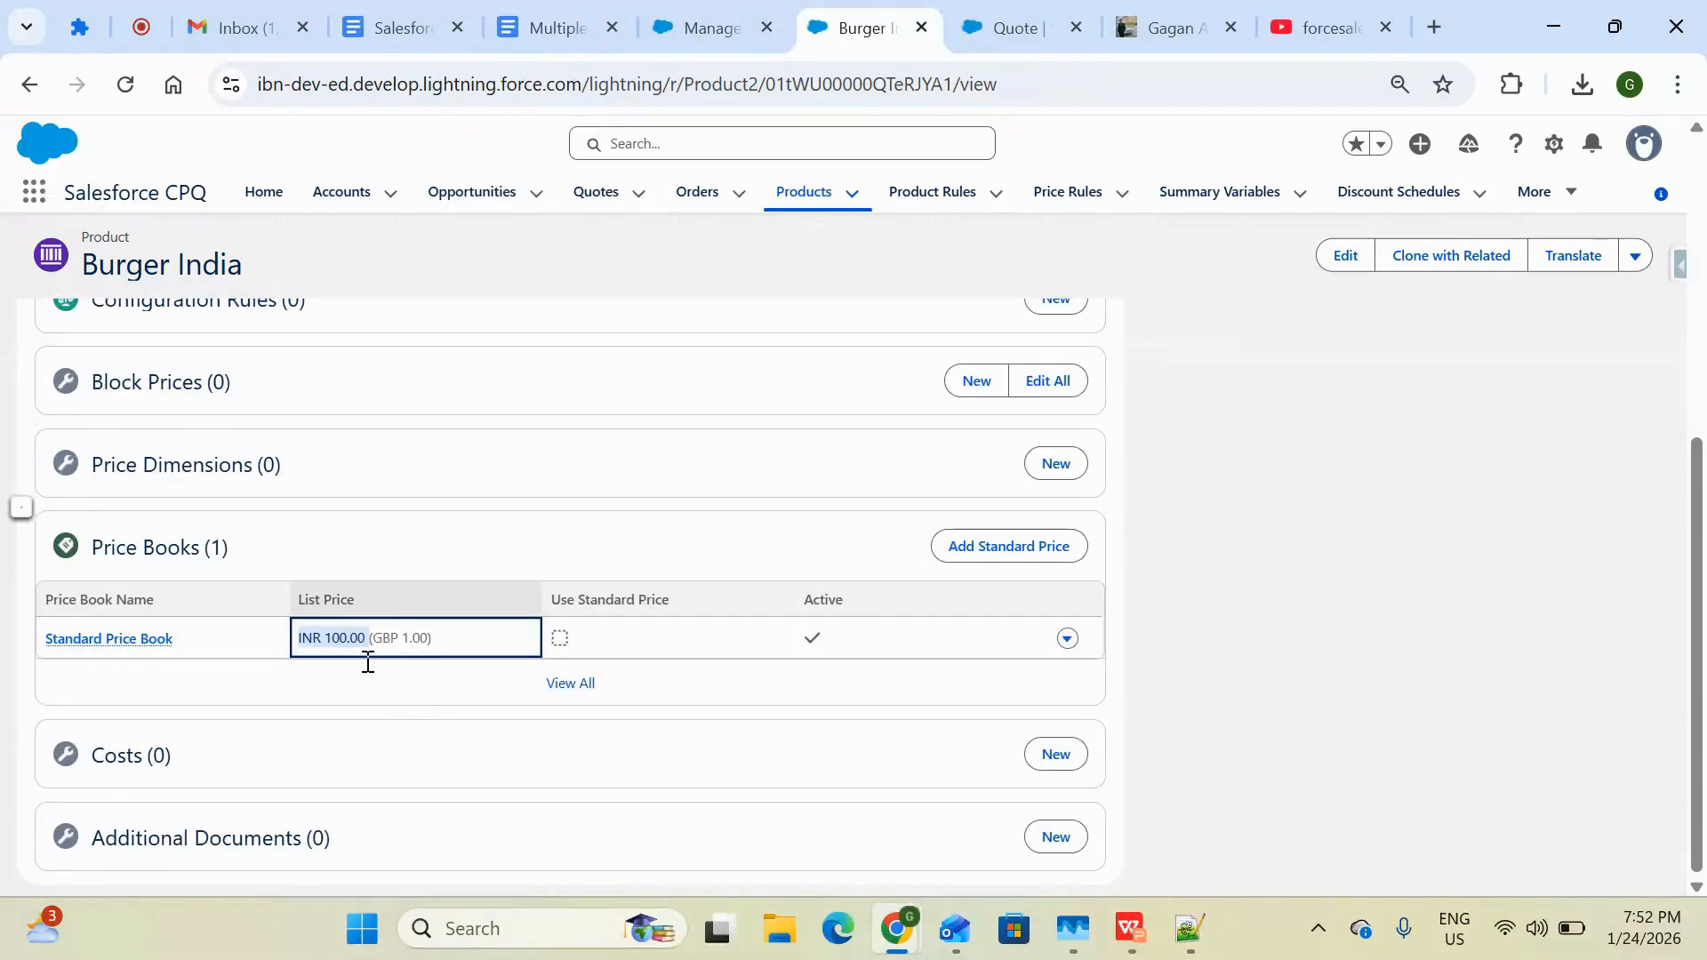
Select Burger India in the quote's product selection, add it as a quote line and save the quote
click(991, 28)
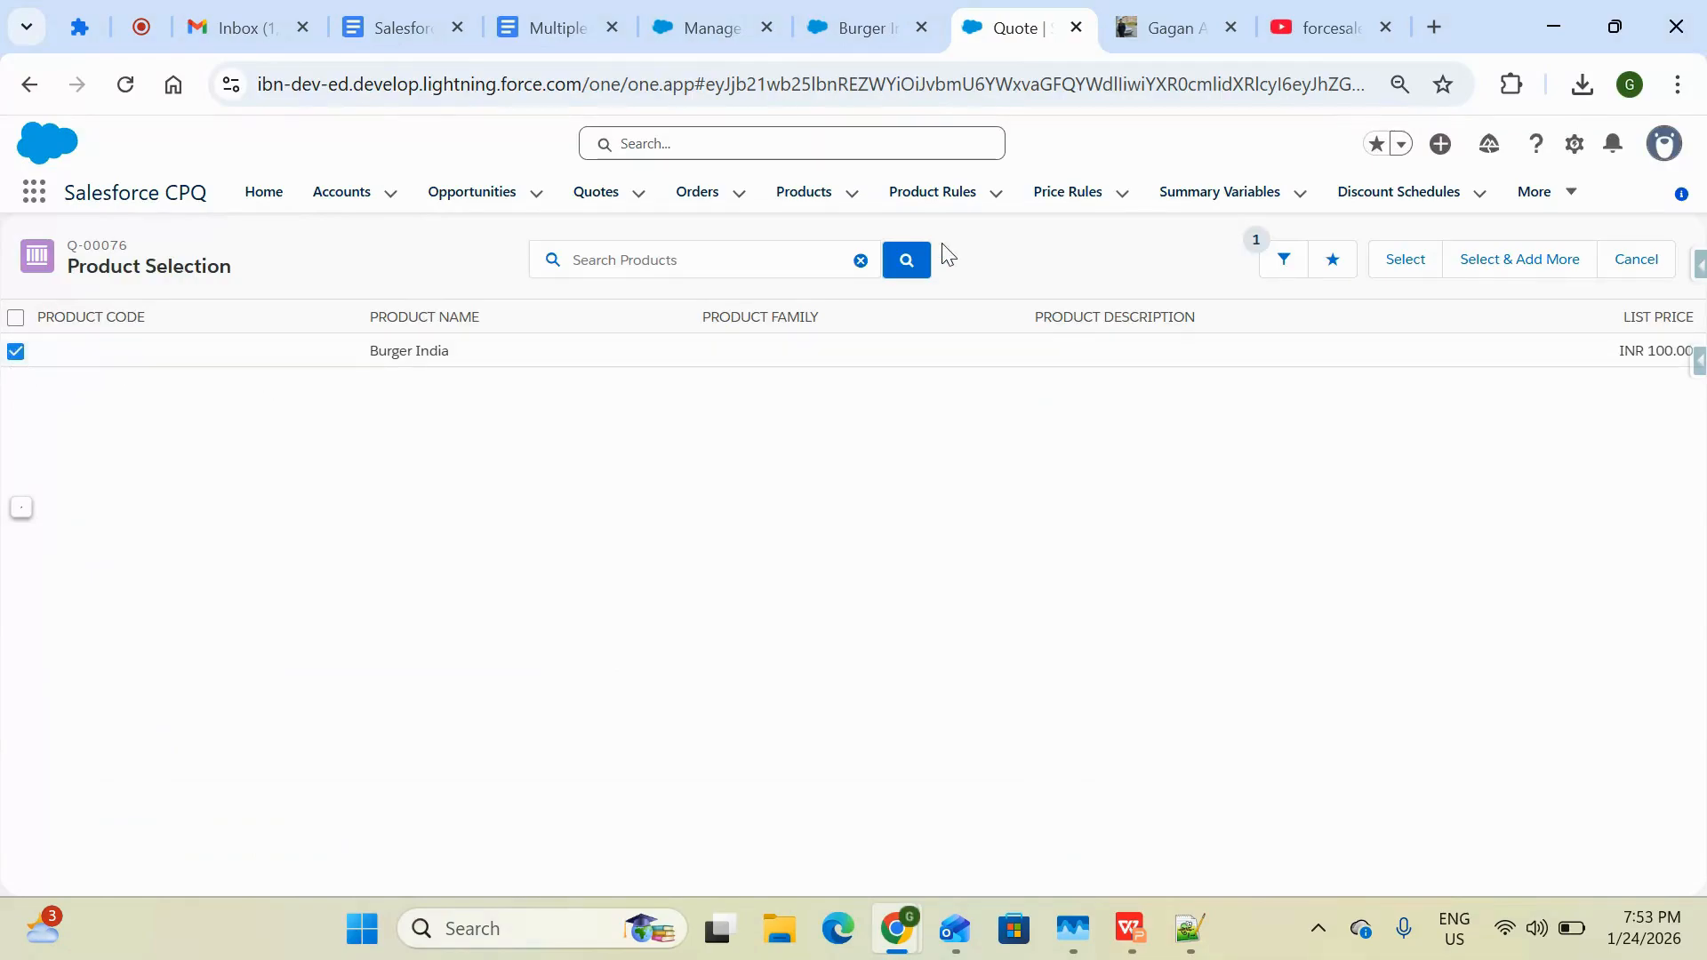
click(1405, 272)
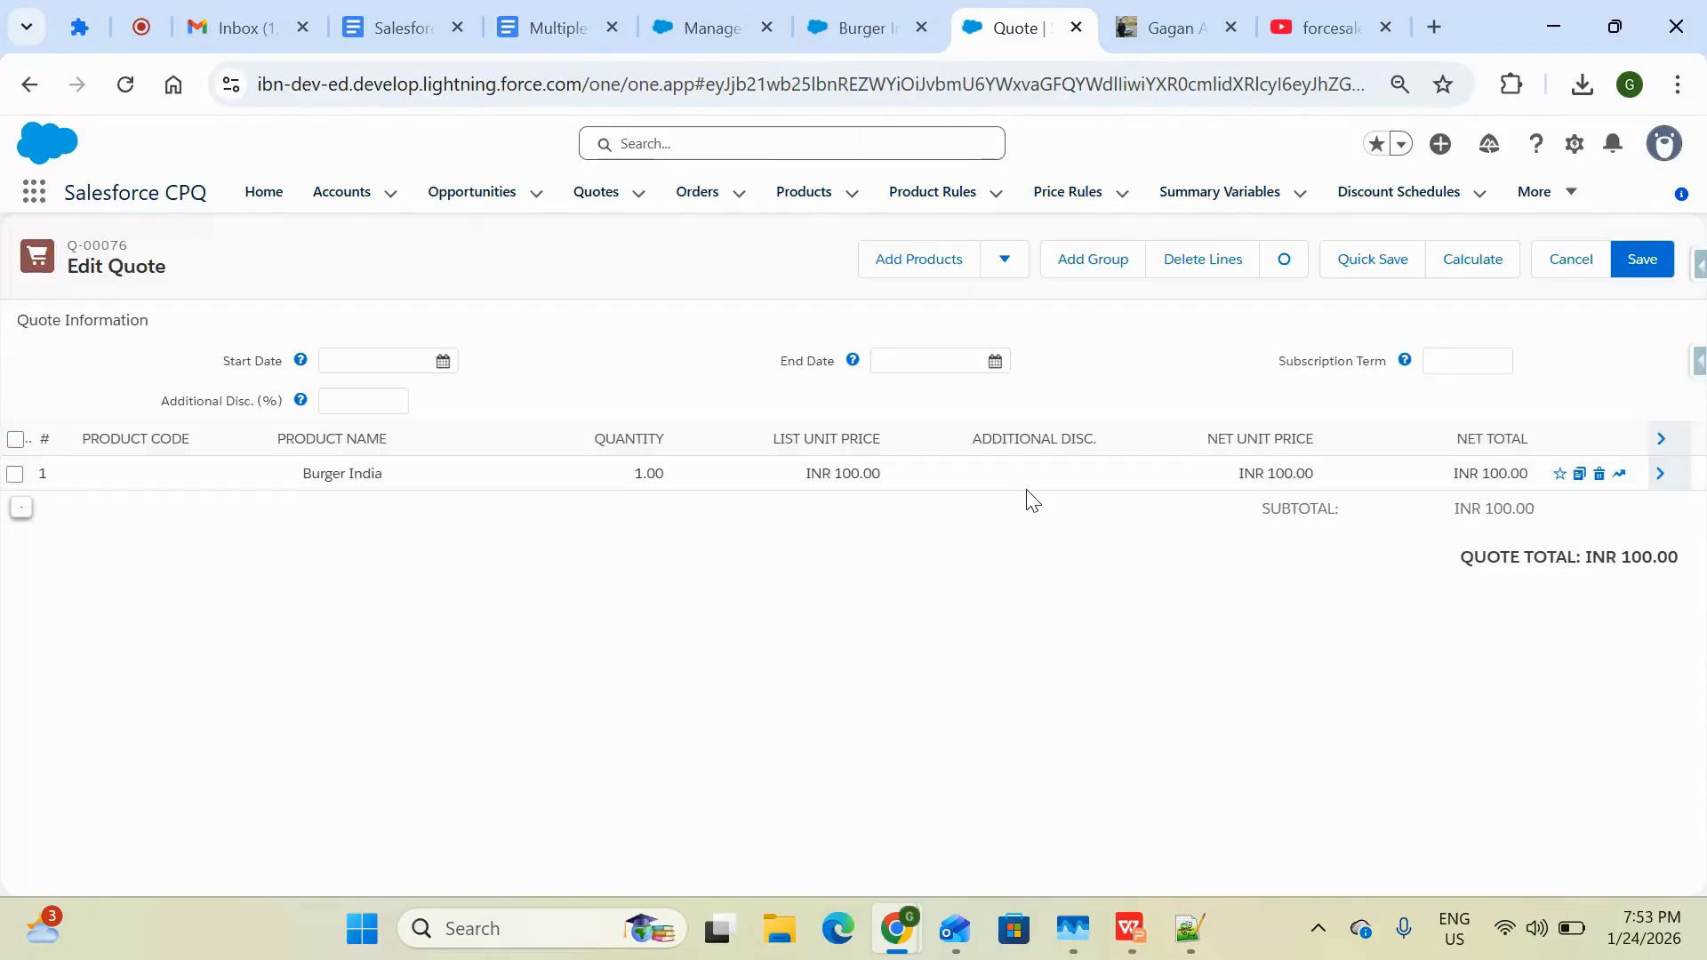
drag(1330, 484, 1227, 483)
drag(821, 480, 758, 488)
click(1640, 265)
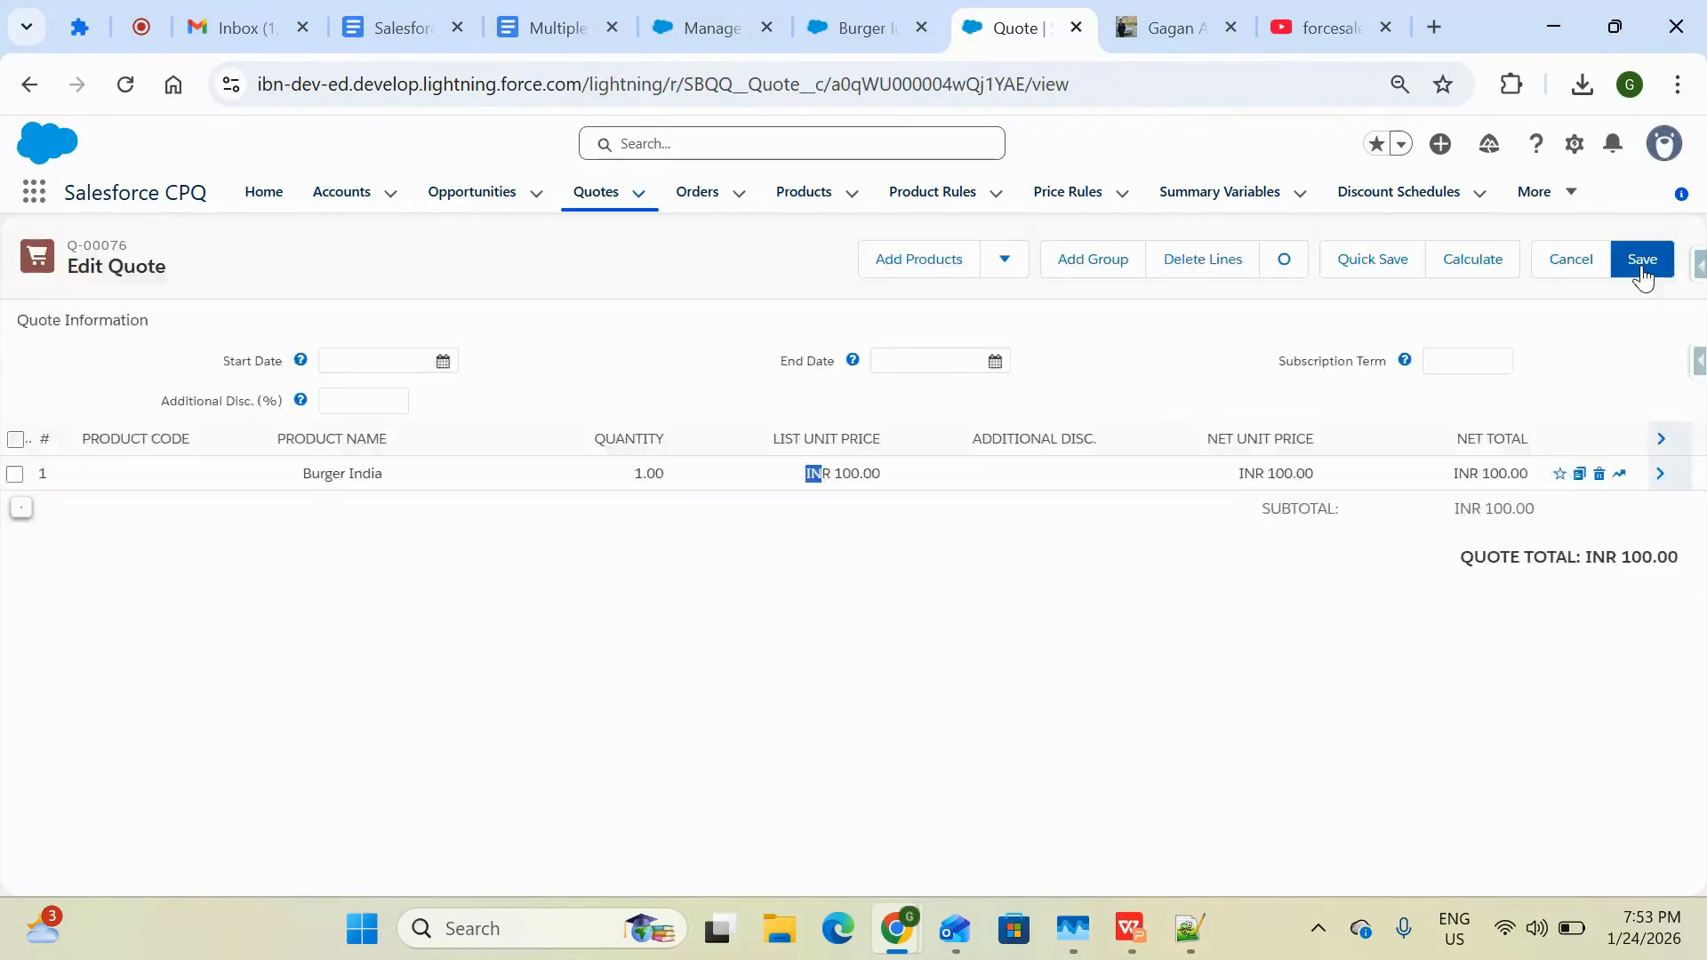